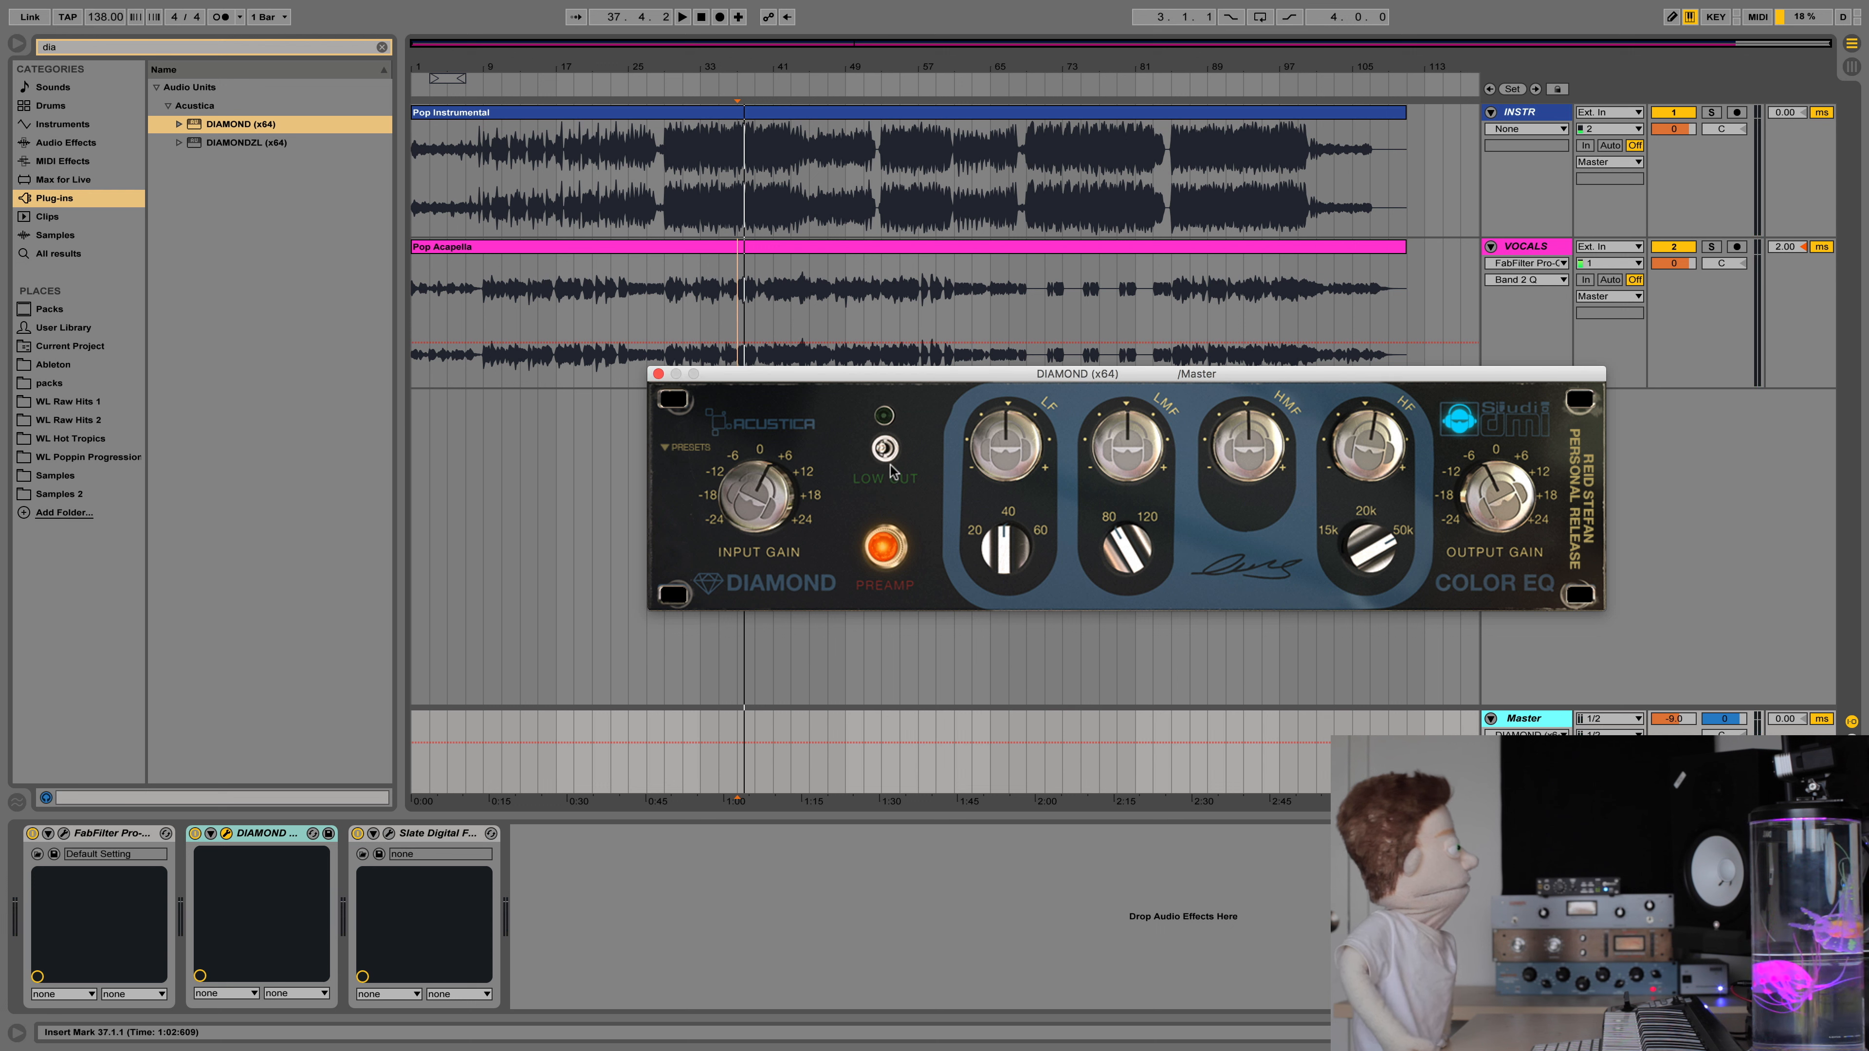
- Check the DIAMOND EQ's low cut switched on and back off, and view the master's FabFilter Pro-Q 2 curve
click(885, 412)
click(885, 448)
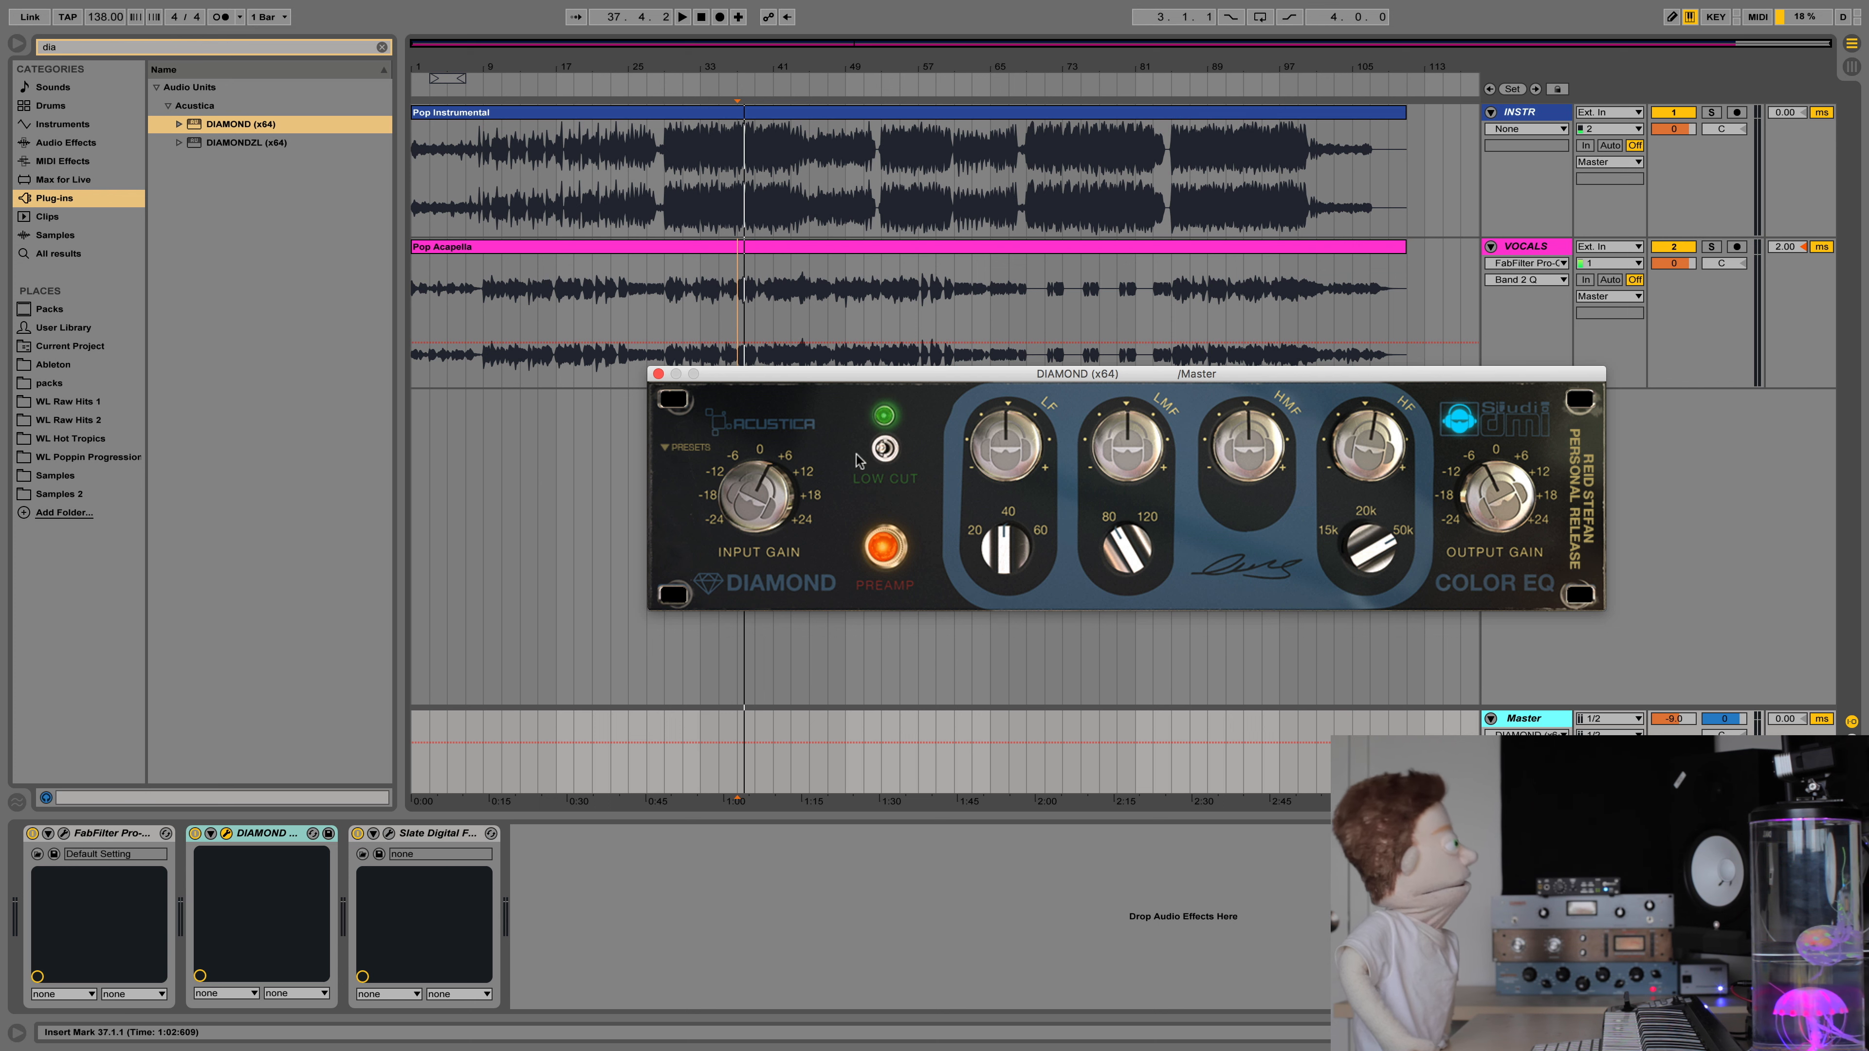
click(65, 835)
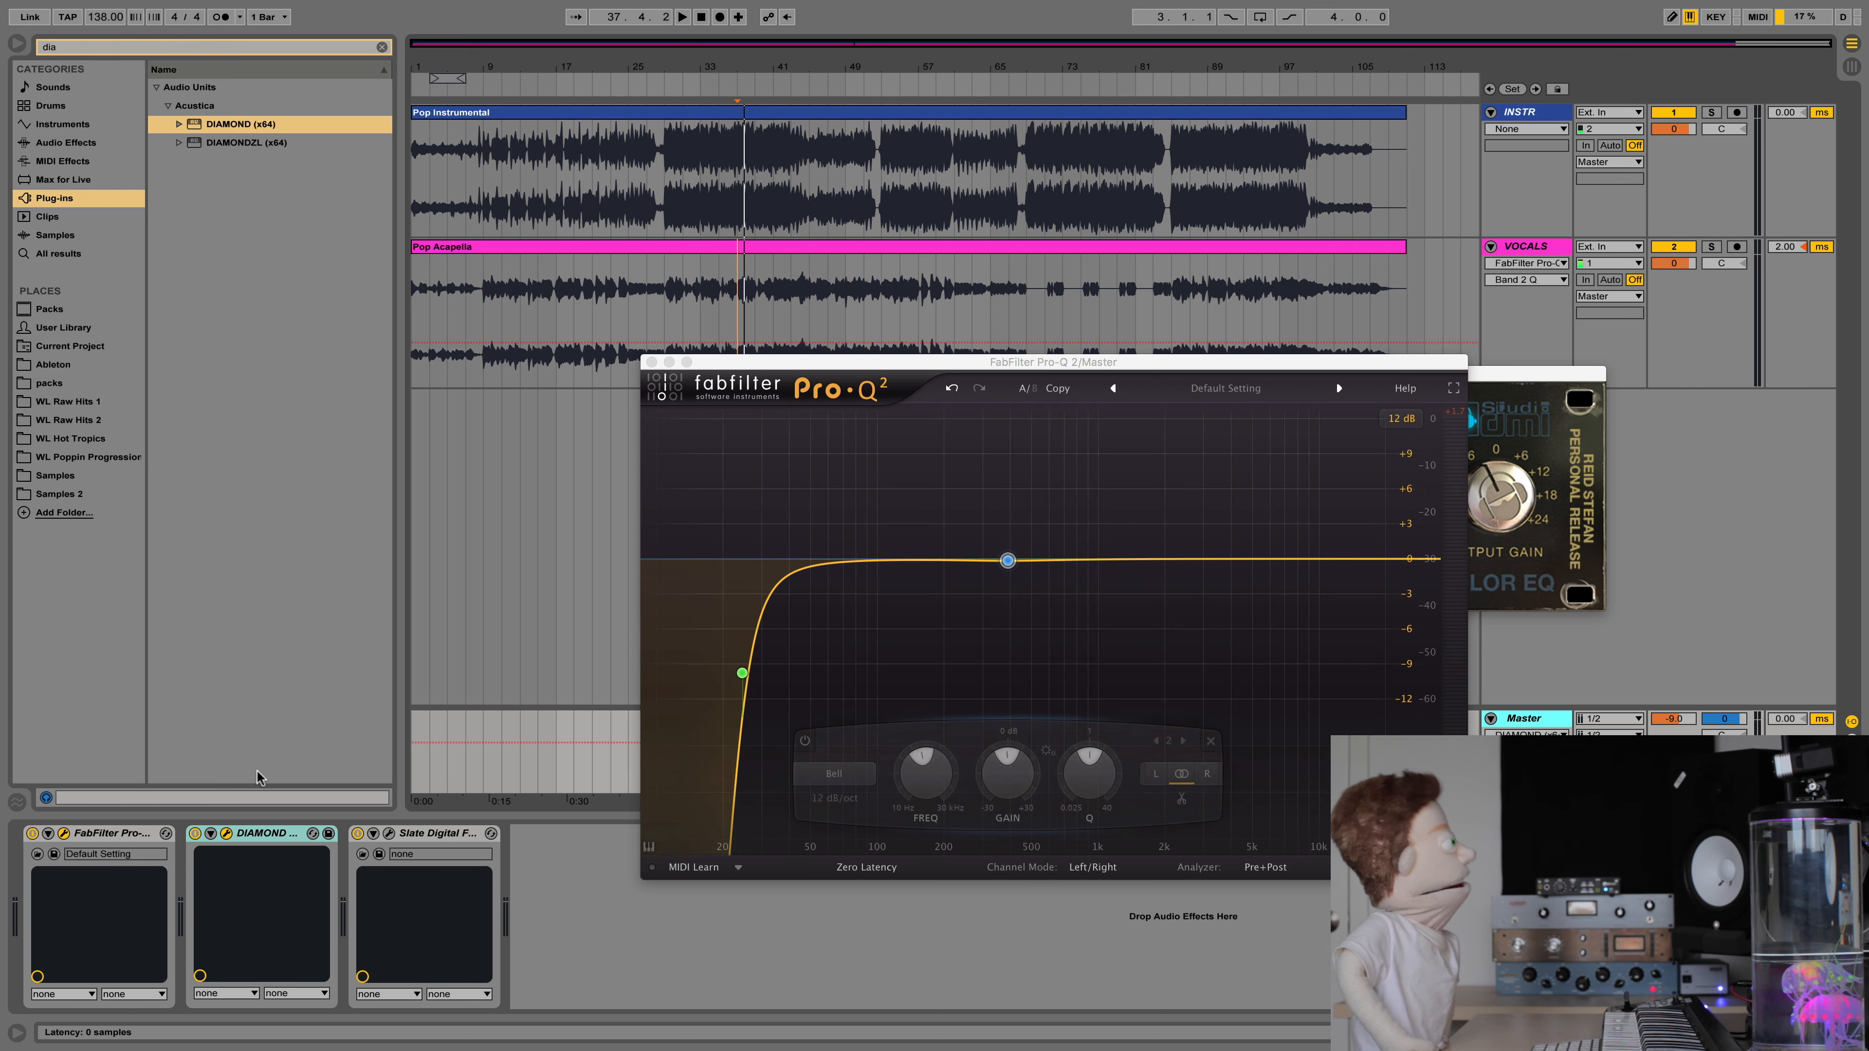
- Fine-tune the HF, LMF and LF gains on the master's DIAMOND EQ by ear during playback
key(space)
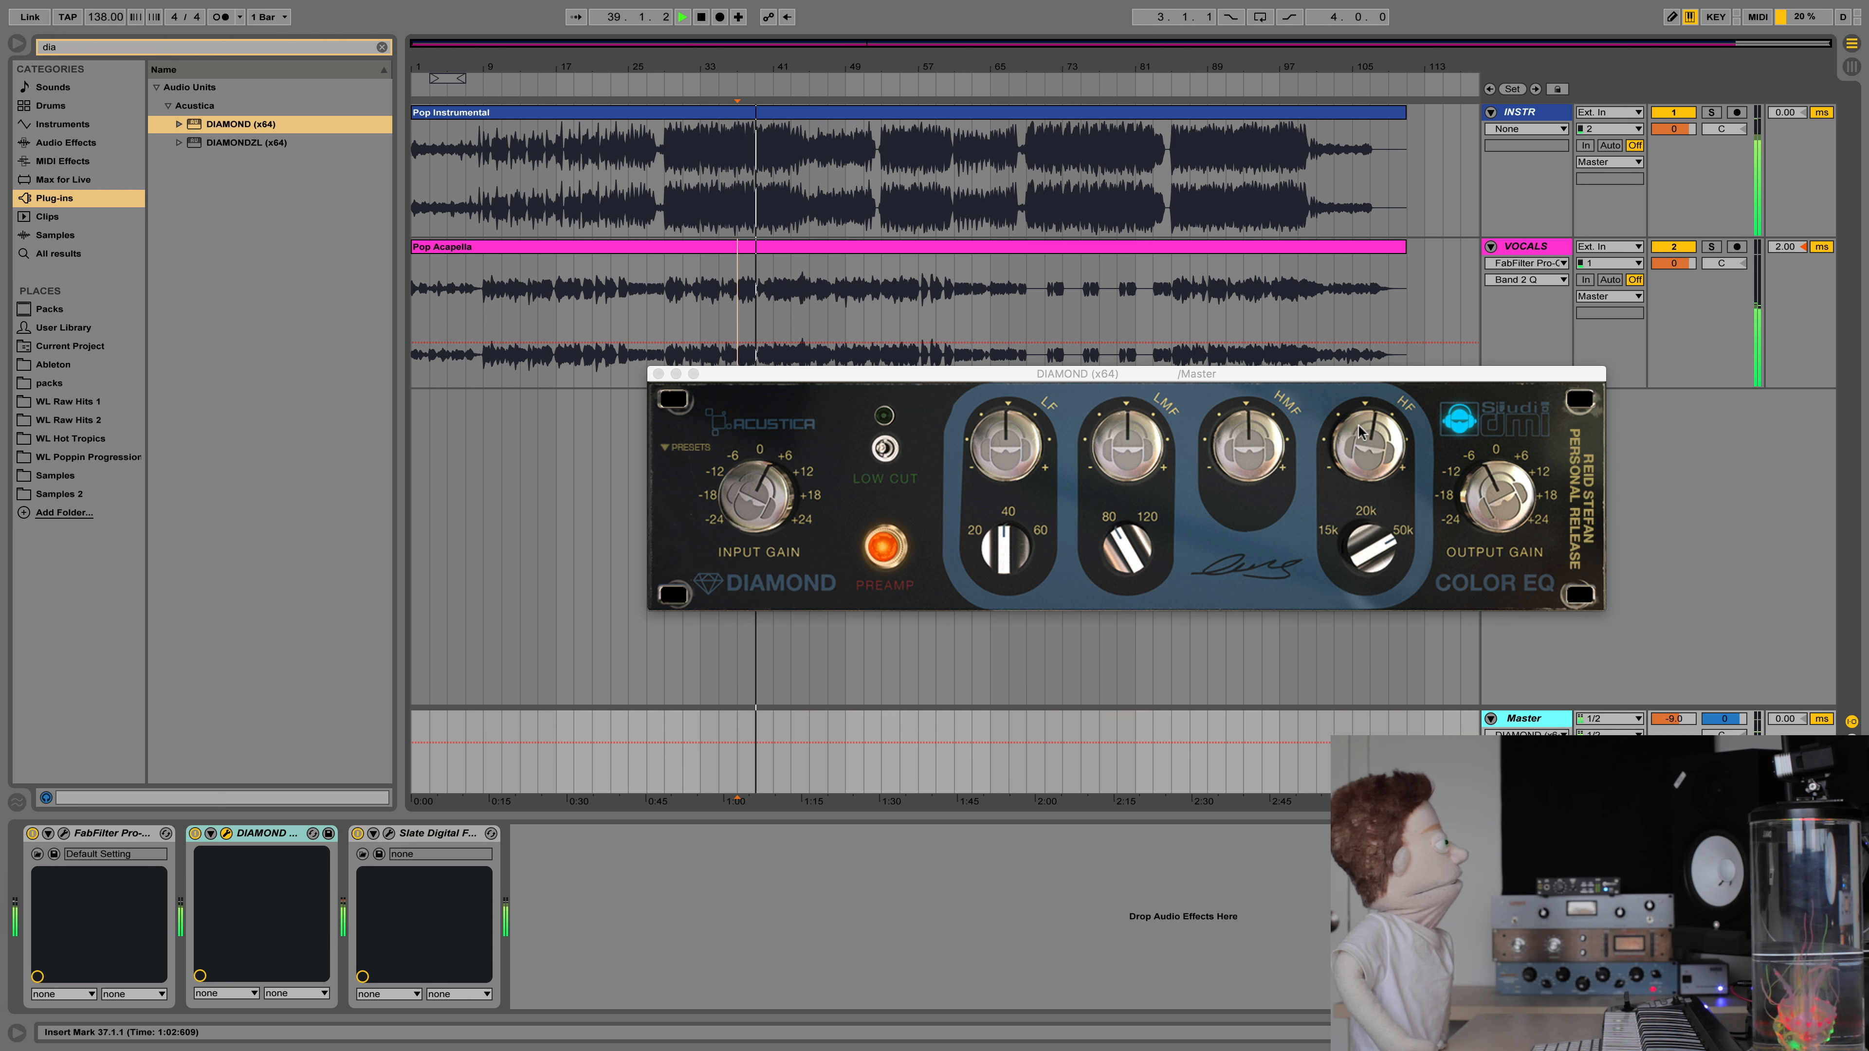
mouse_move(1368, 451)
mouse_down()
mouse_move(1379, 343)
mouse_move(1371, 436)
mouse_up()
drag(1127, 421, 1129, 413)
drag(1001, 424, 1001, 434)
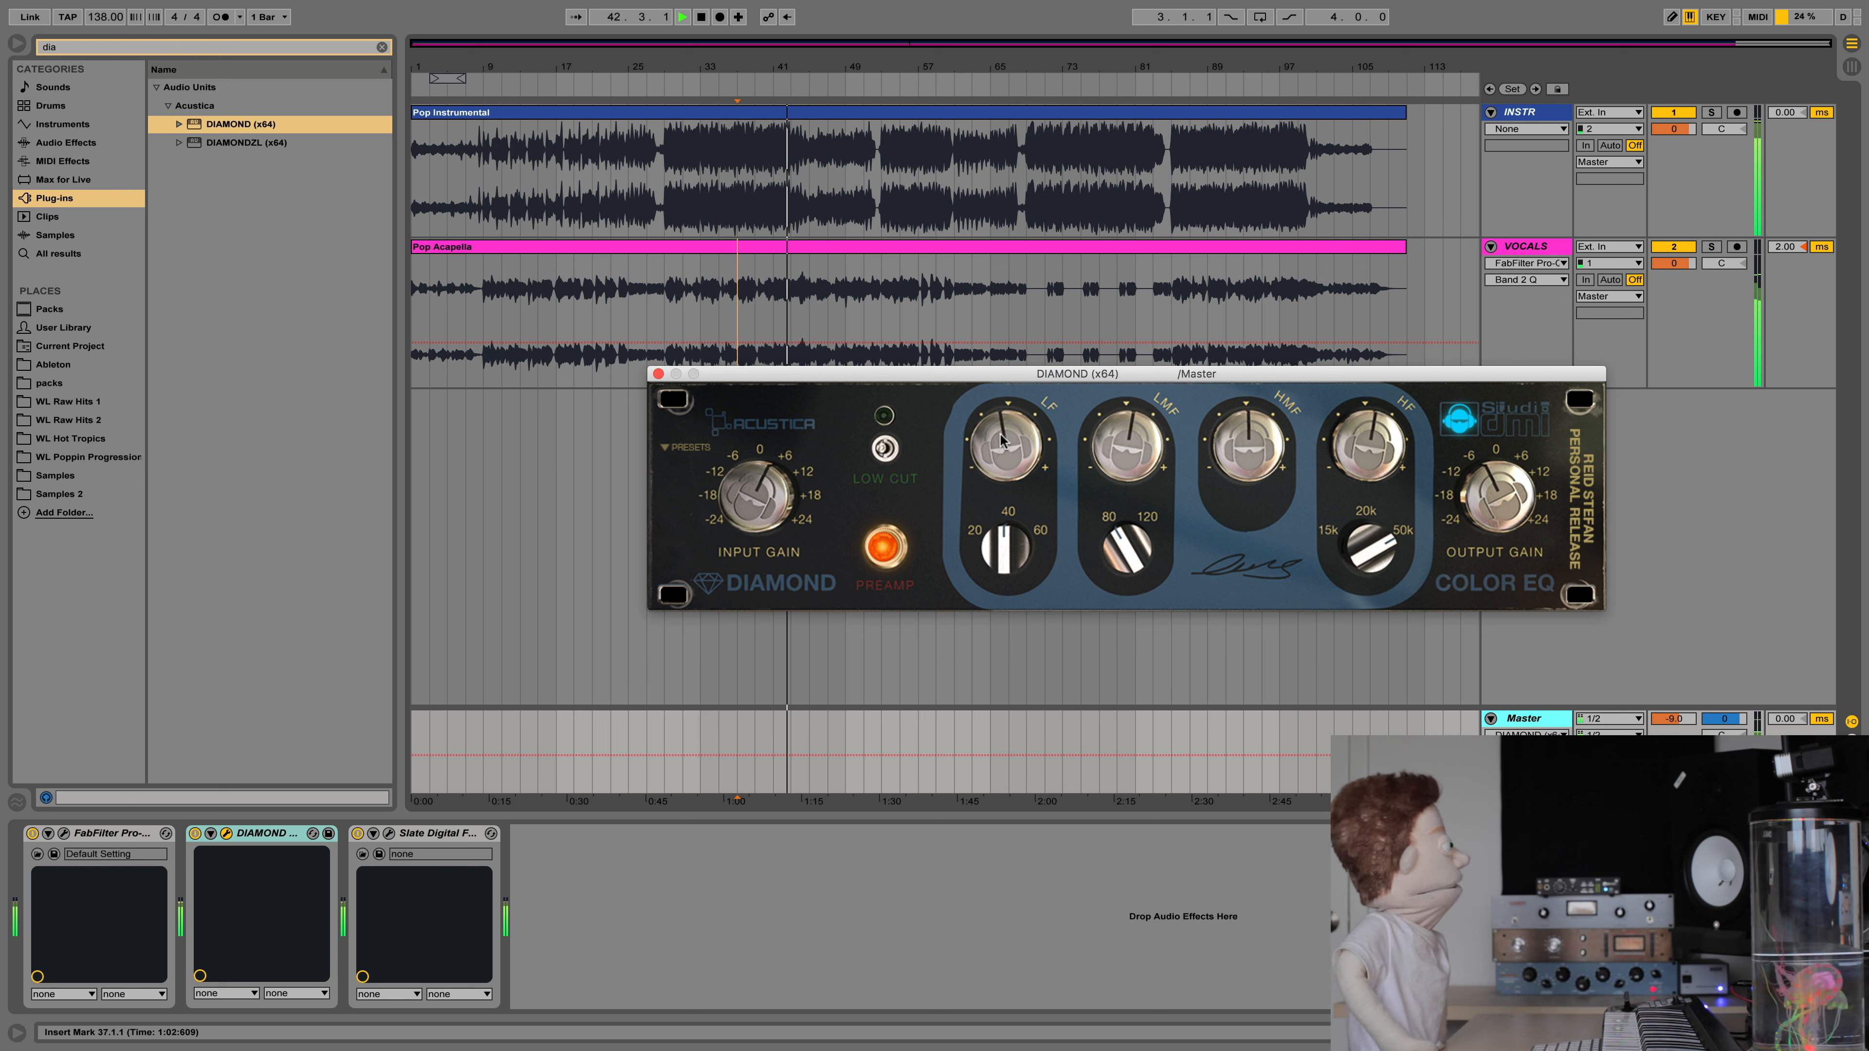
key(space)
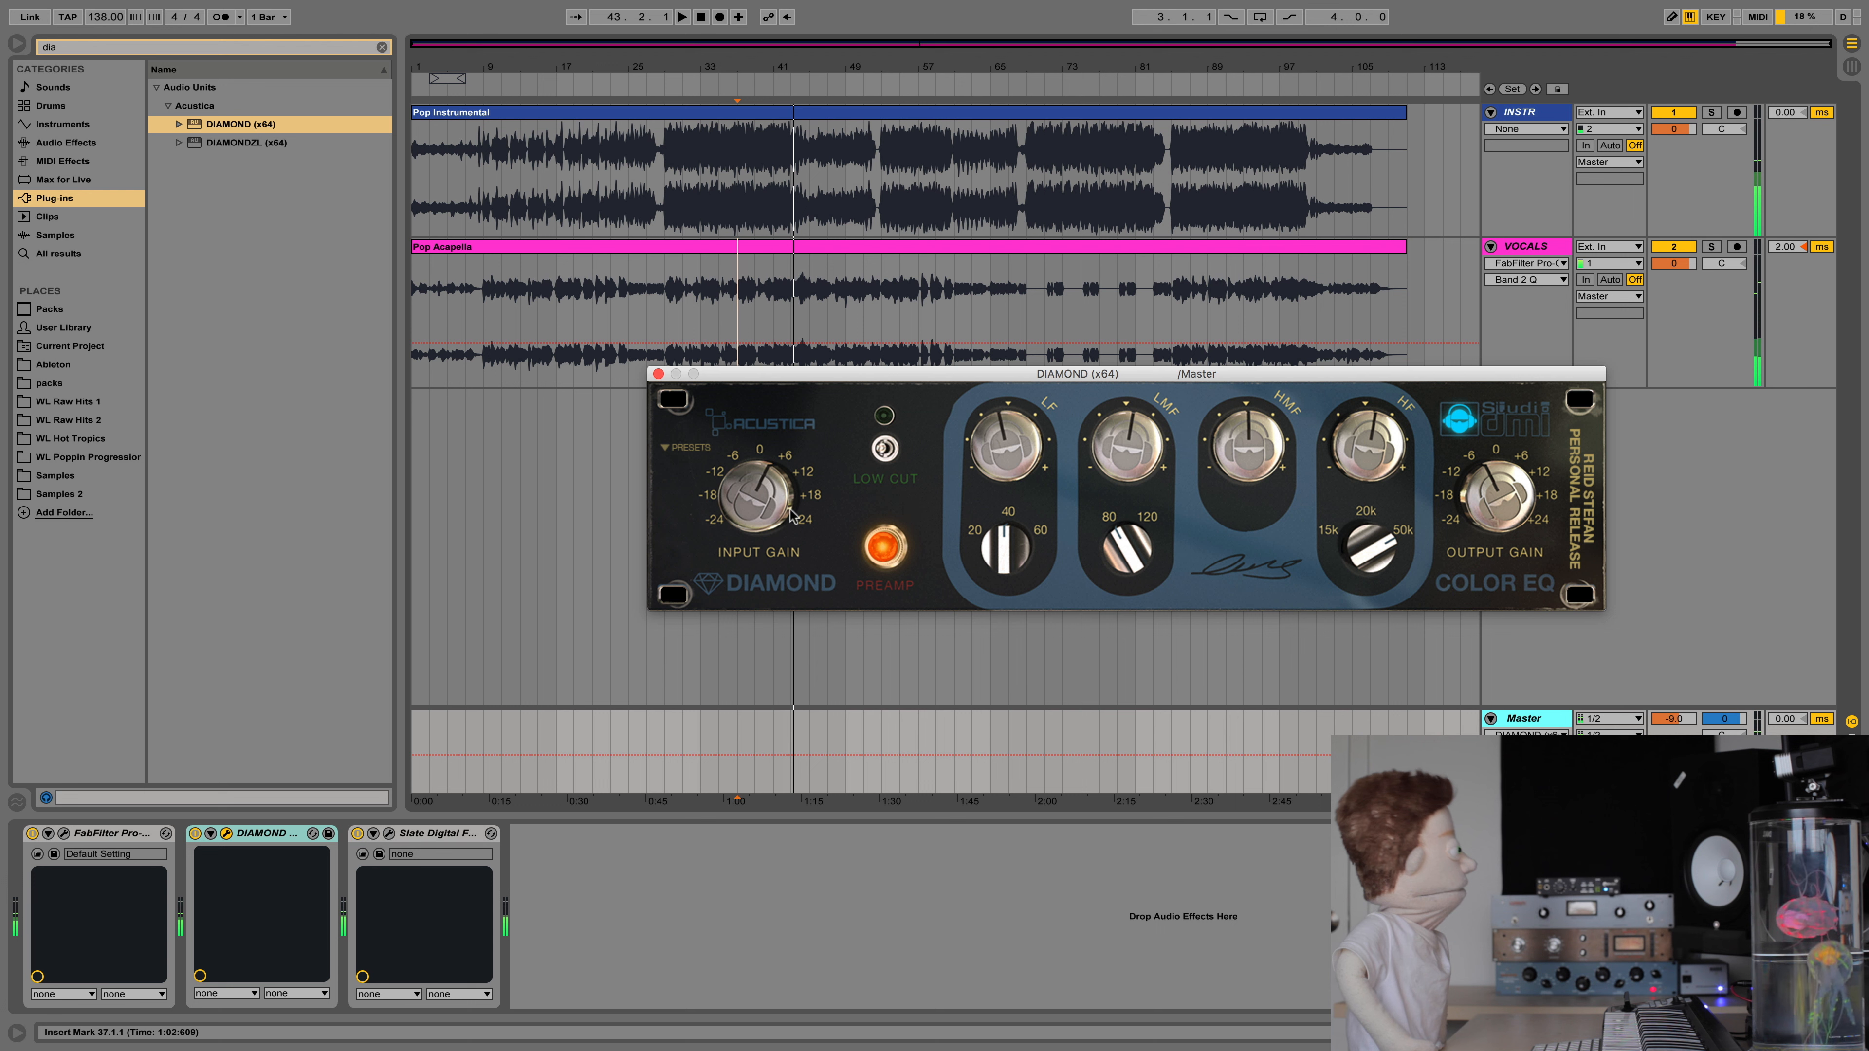
- Adjust the DIAMOND's input and output gains and boost its HF band during playback, and close the plug-in window
key(space)
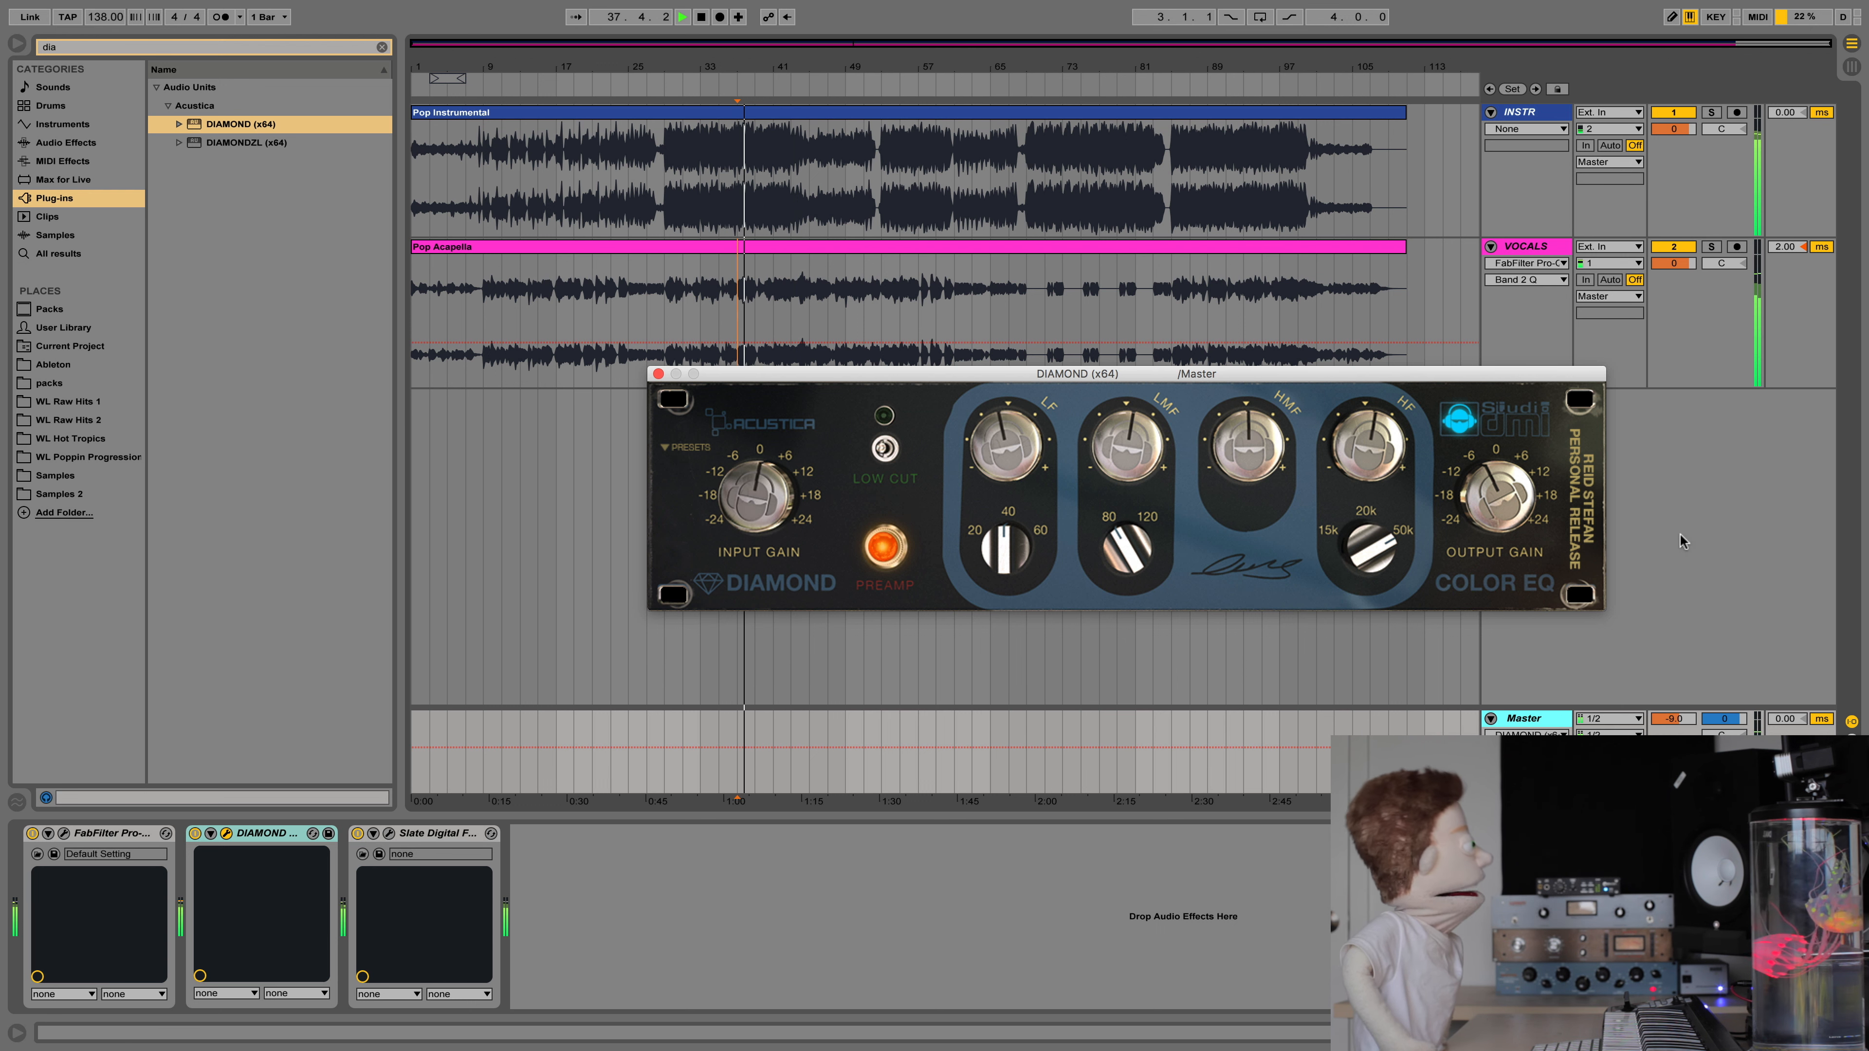
drag(769, 482, 771, 469)
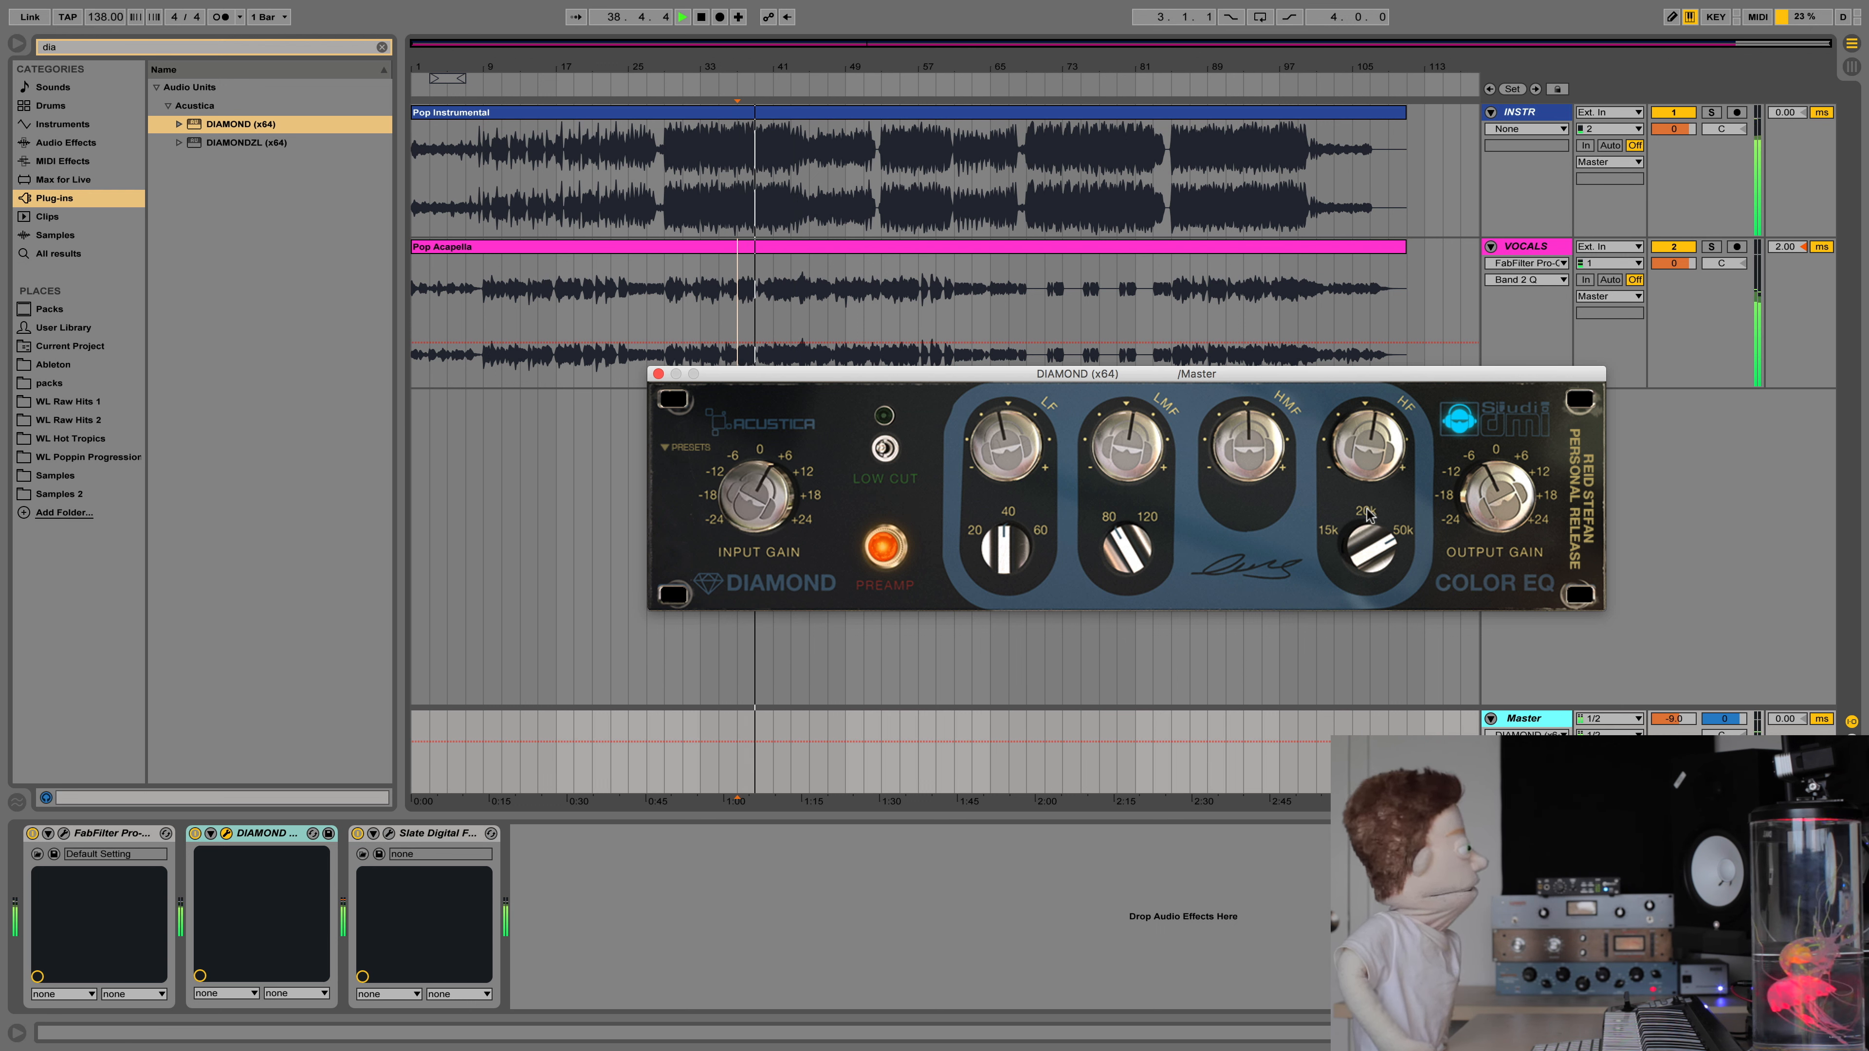
drag(1481, 494, 1480, 508)
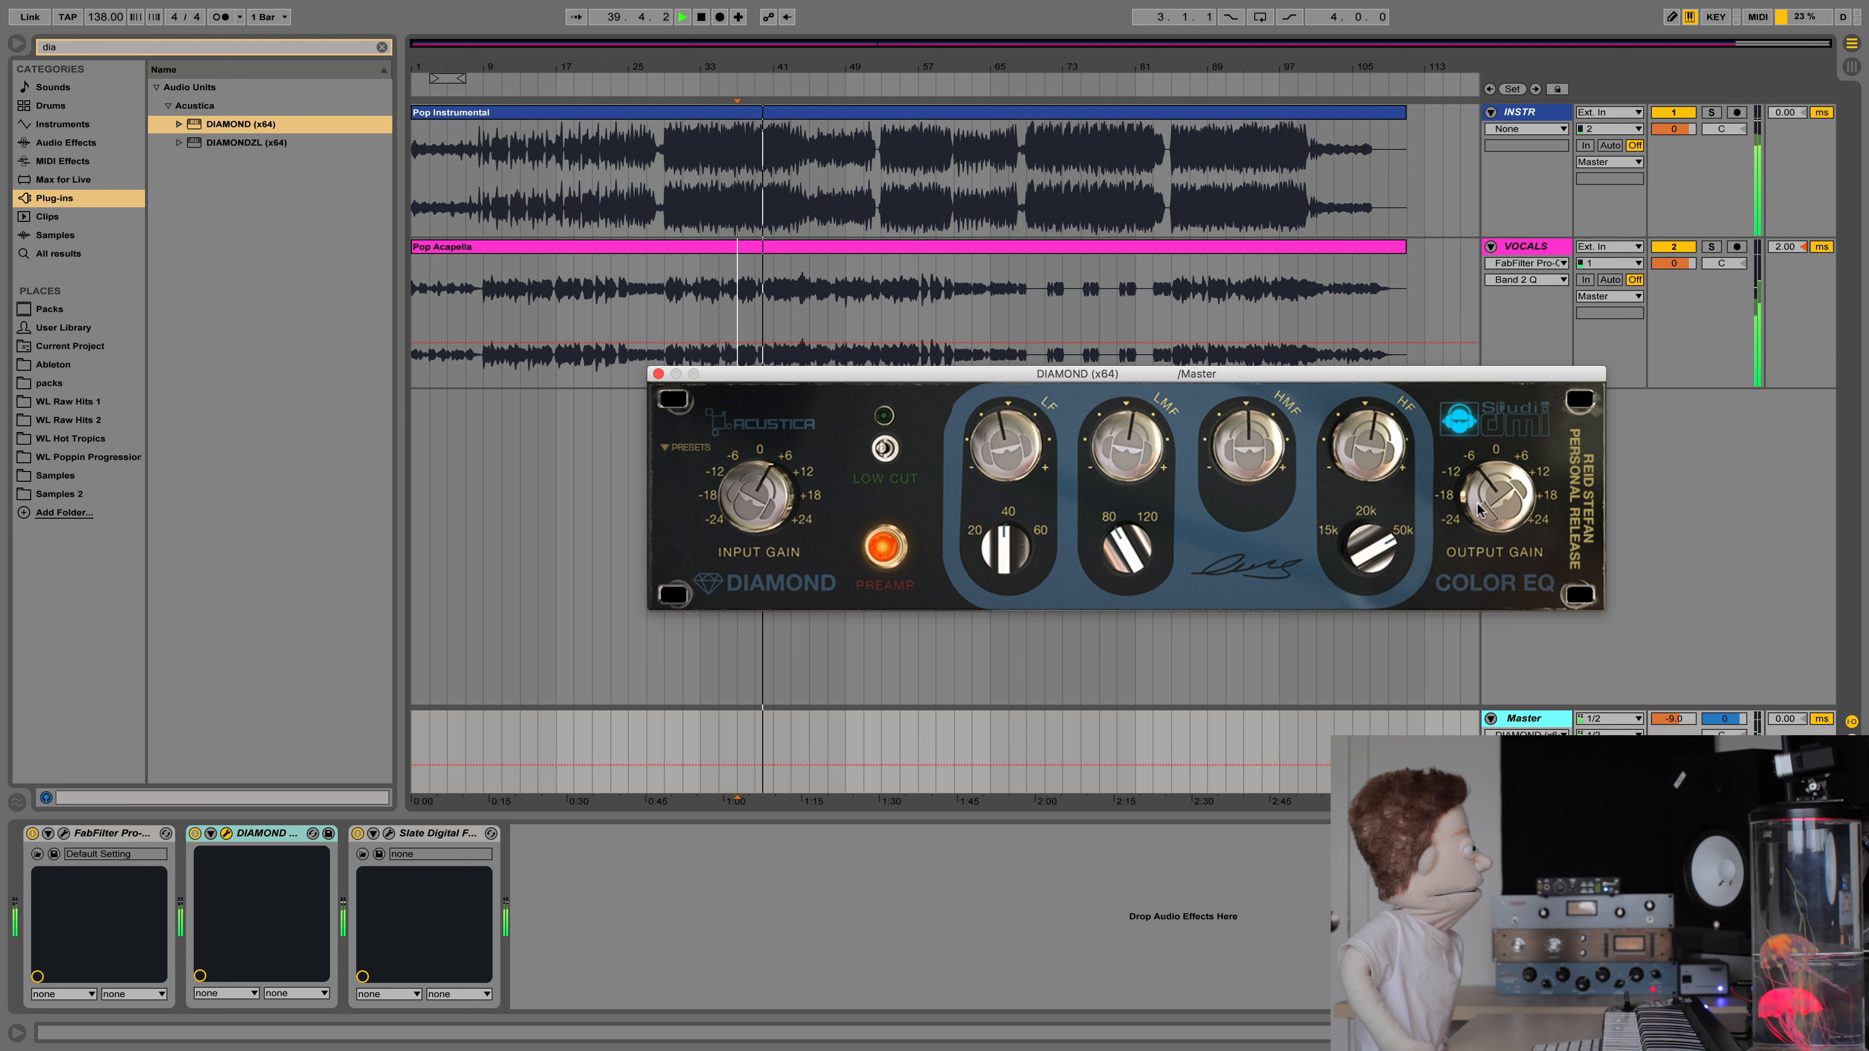
click(1470, 413)
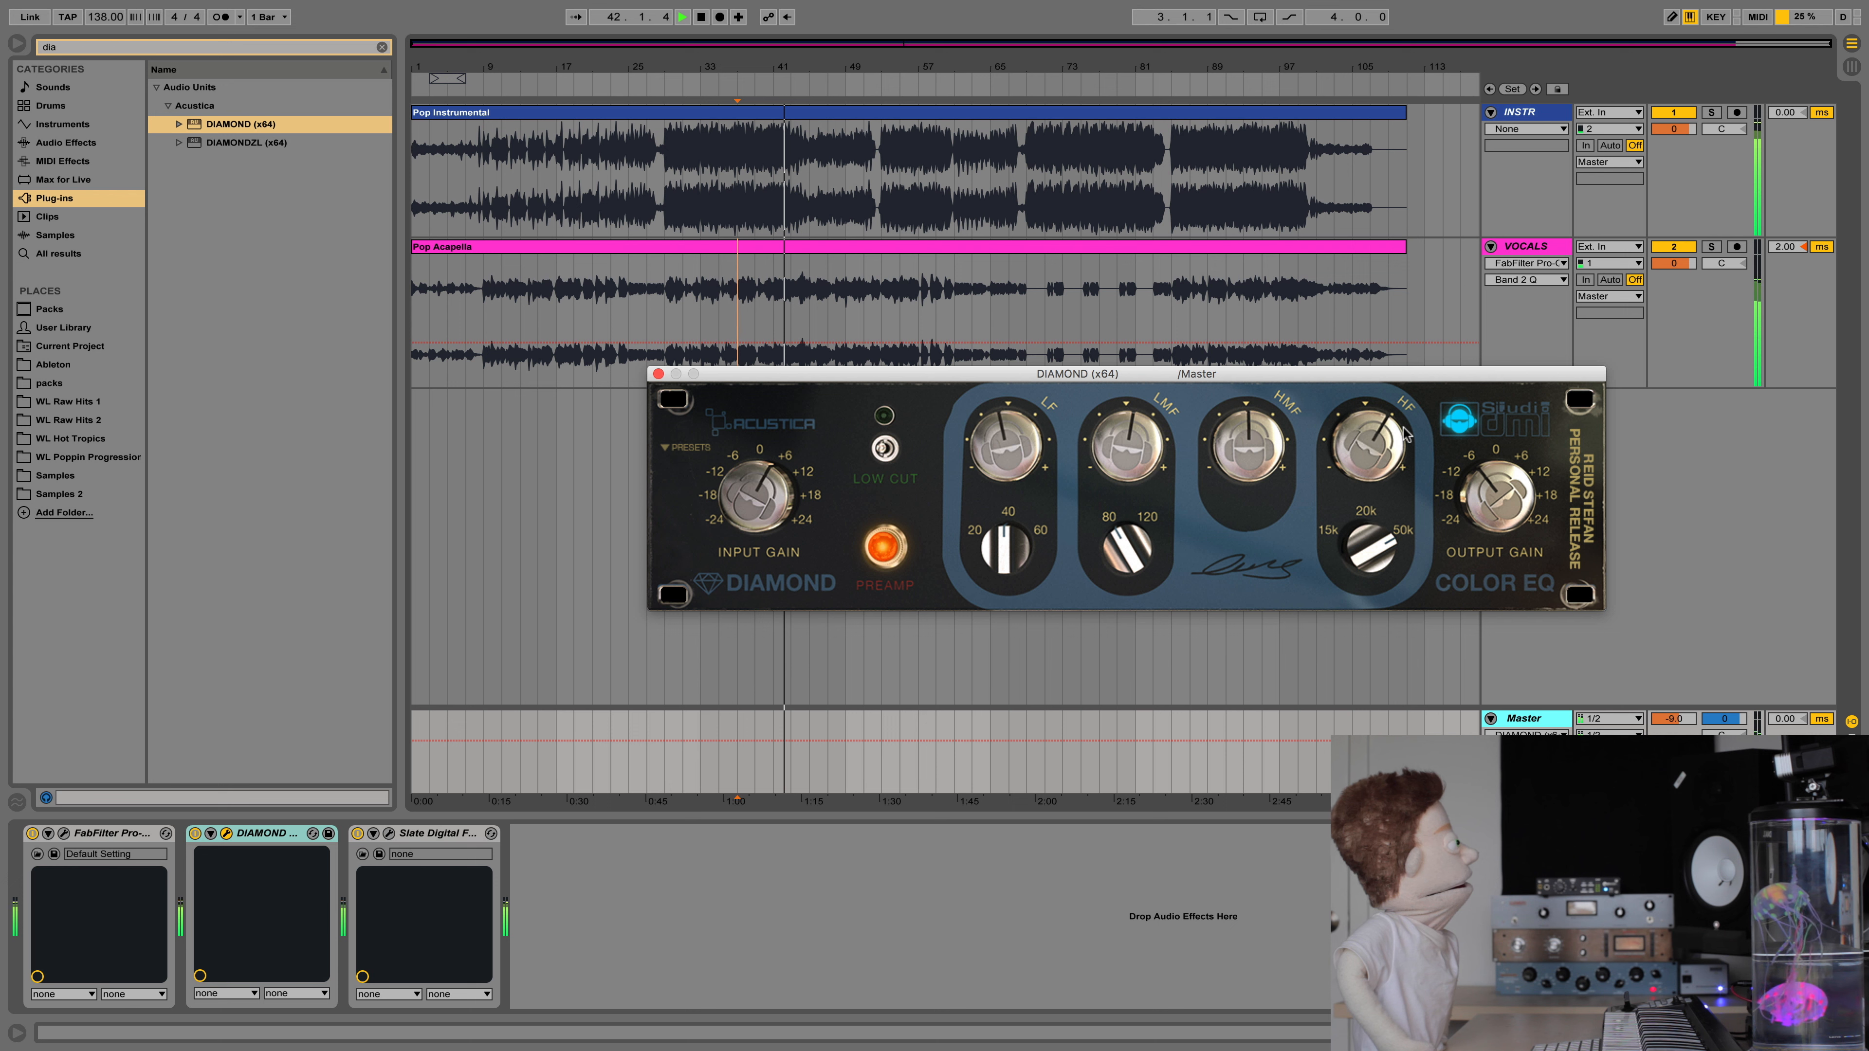
key(space)
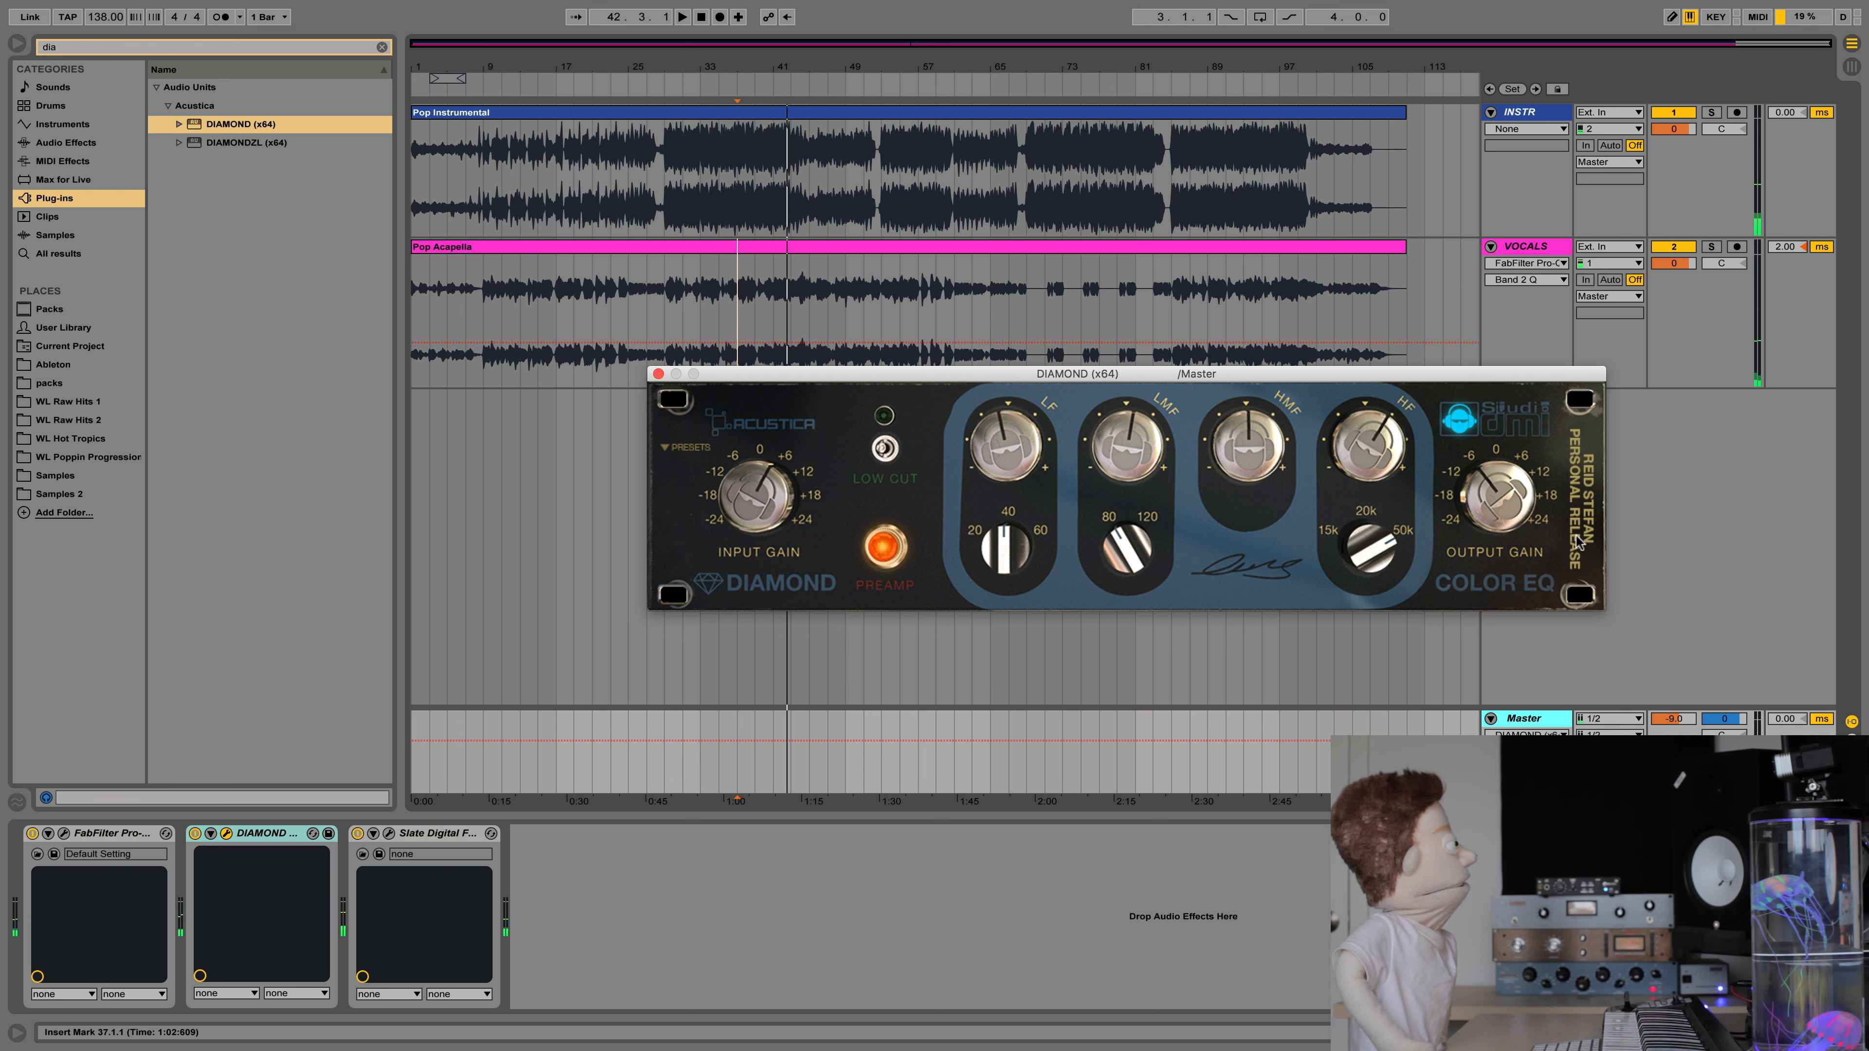
click(659, 374)
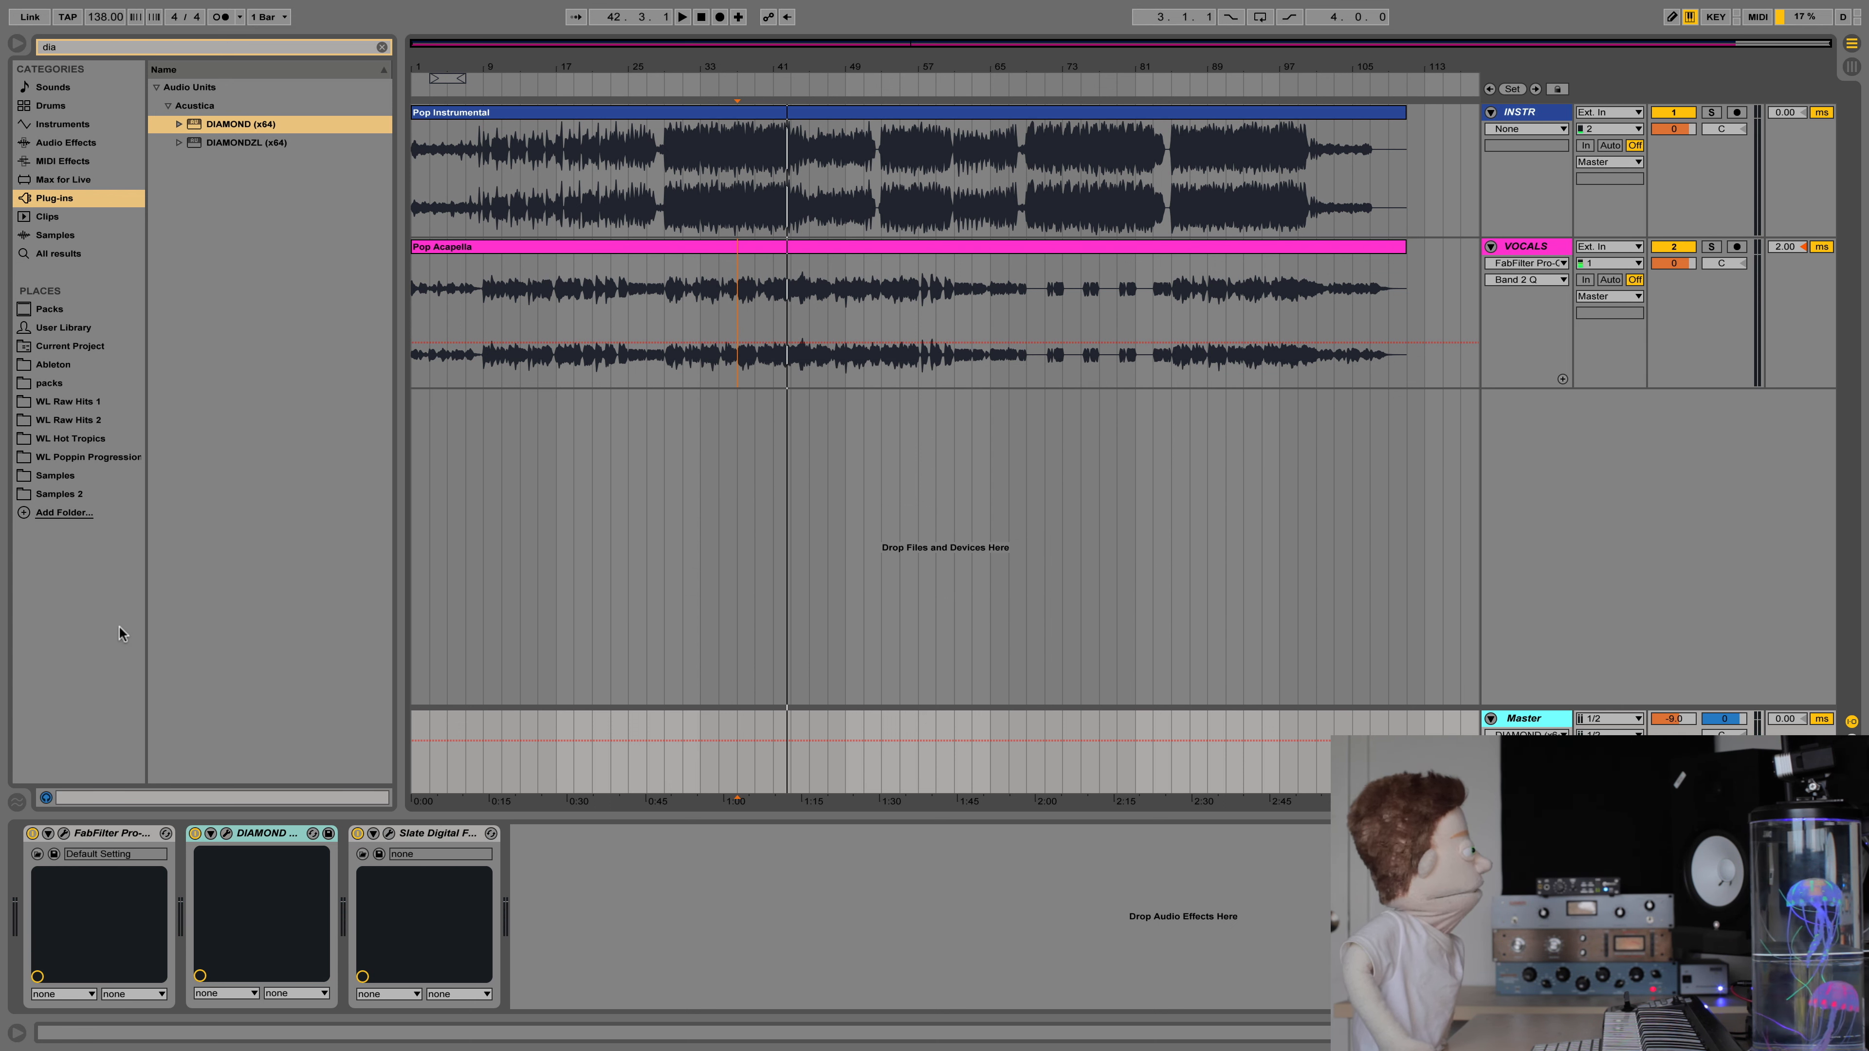
- Search the plug-ins for "mass" and "mdw", and select UAD MDWEQ5-5B
double_click(91, 47)
text(mass)
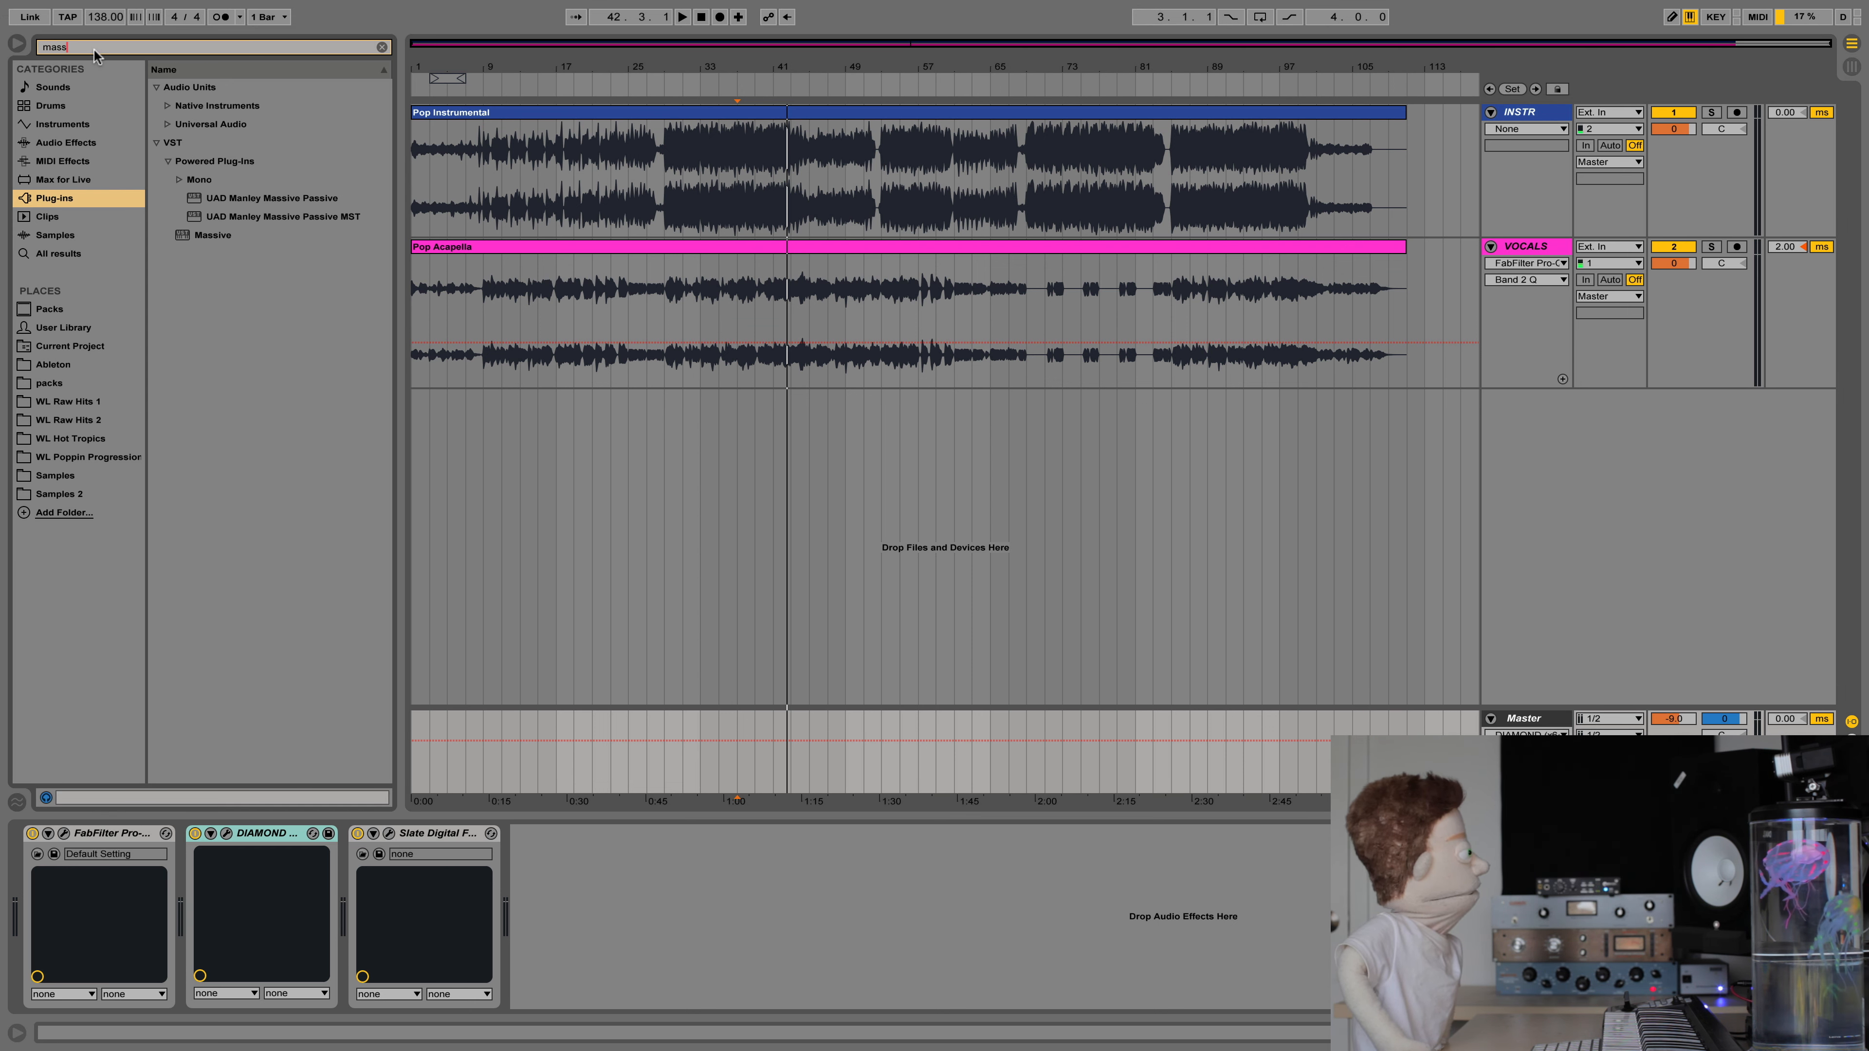
text(mdw)
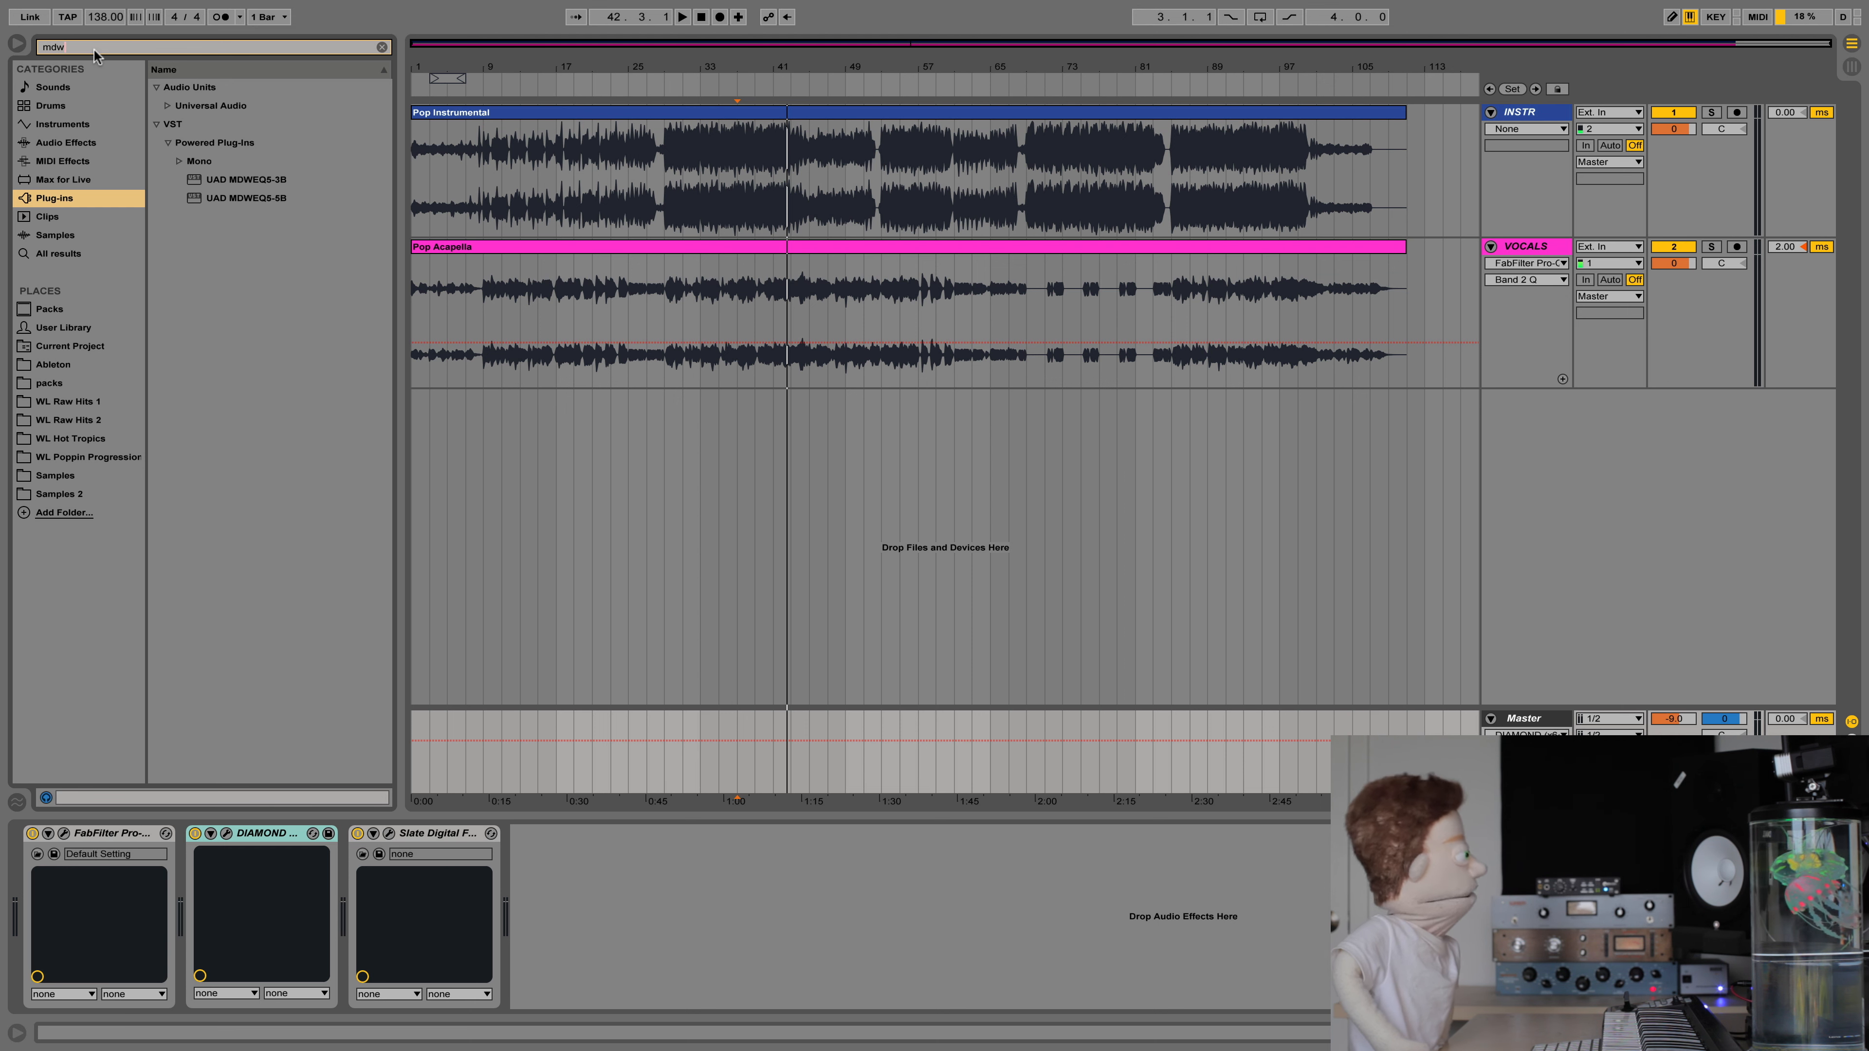
click(263, 199)
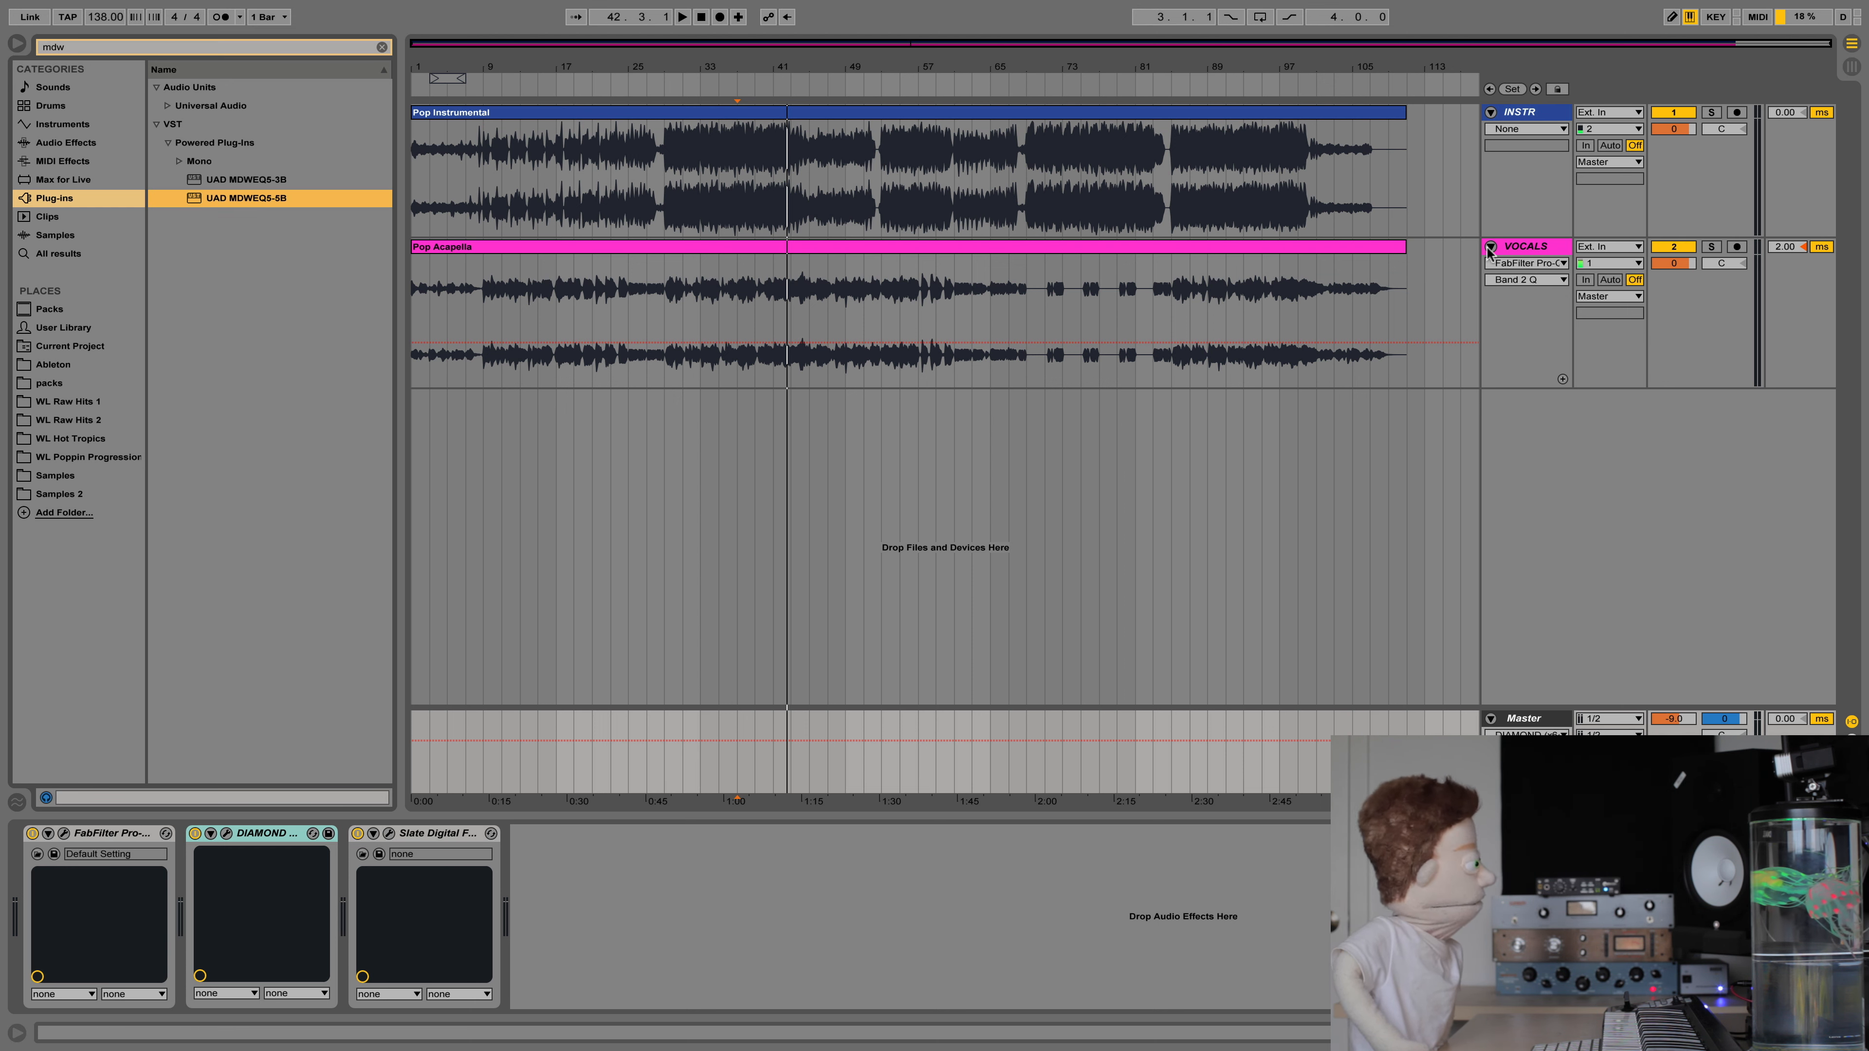
- Replace the FabFilter Pro-Q 2 on the VOCALS track with the UAD MDWEQ5-5B equalizer
click(1544, 248)
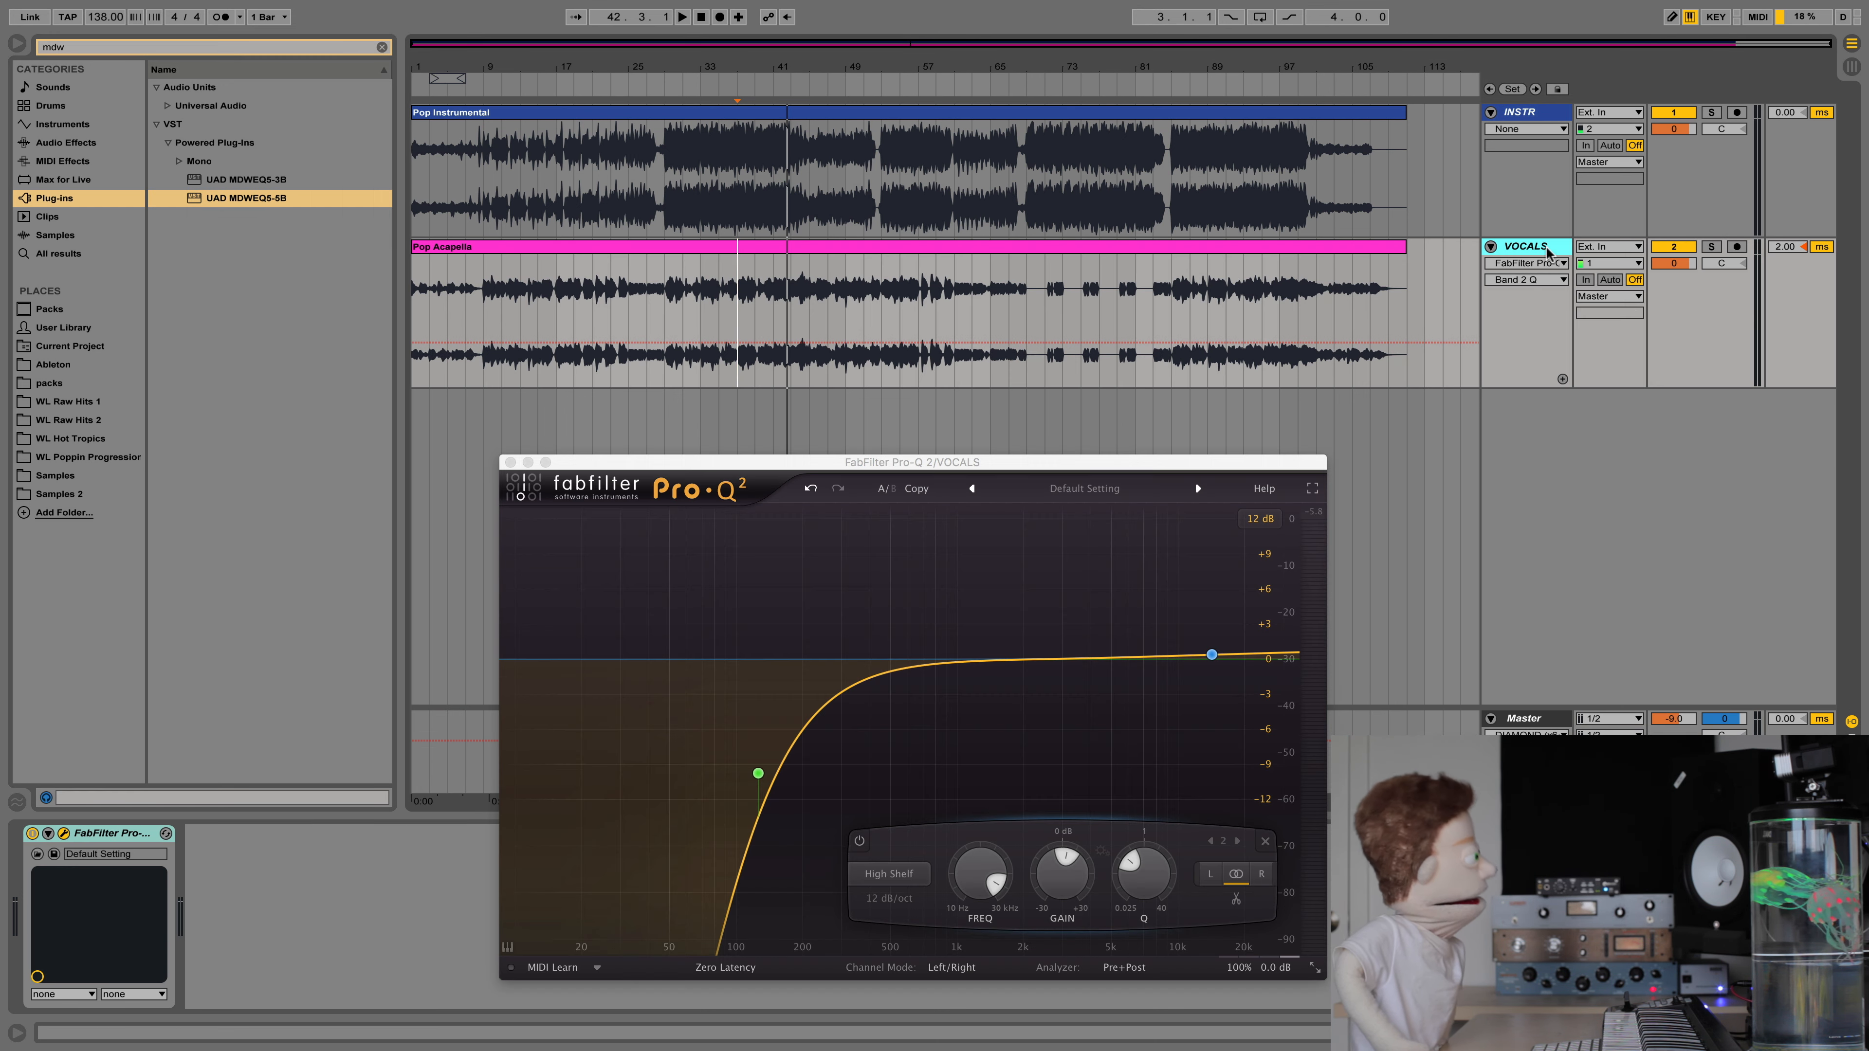
click(510, 461)
click(103, 832)
key(Delete)
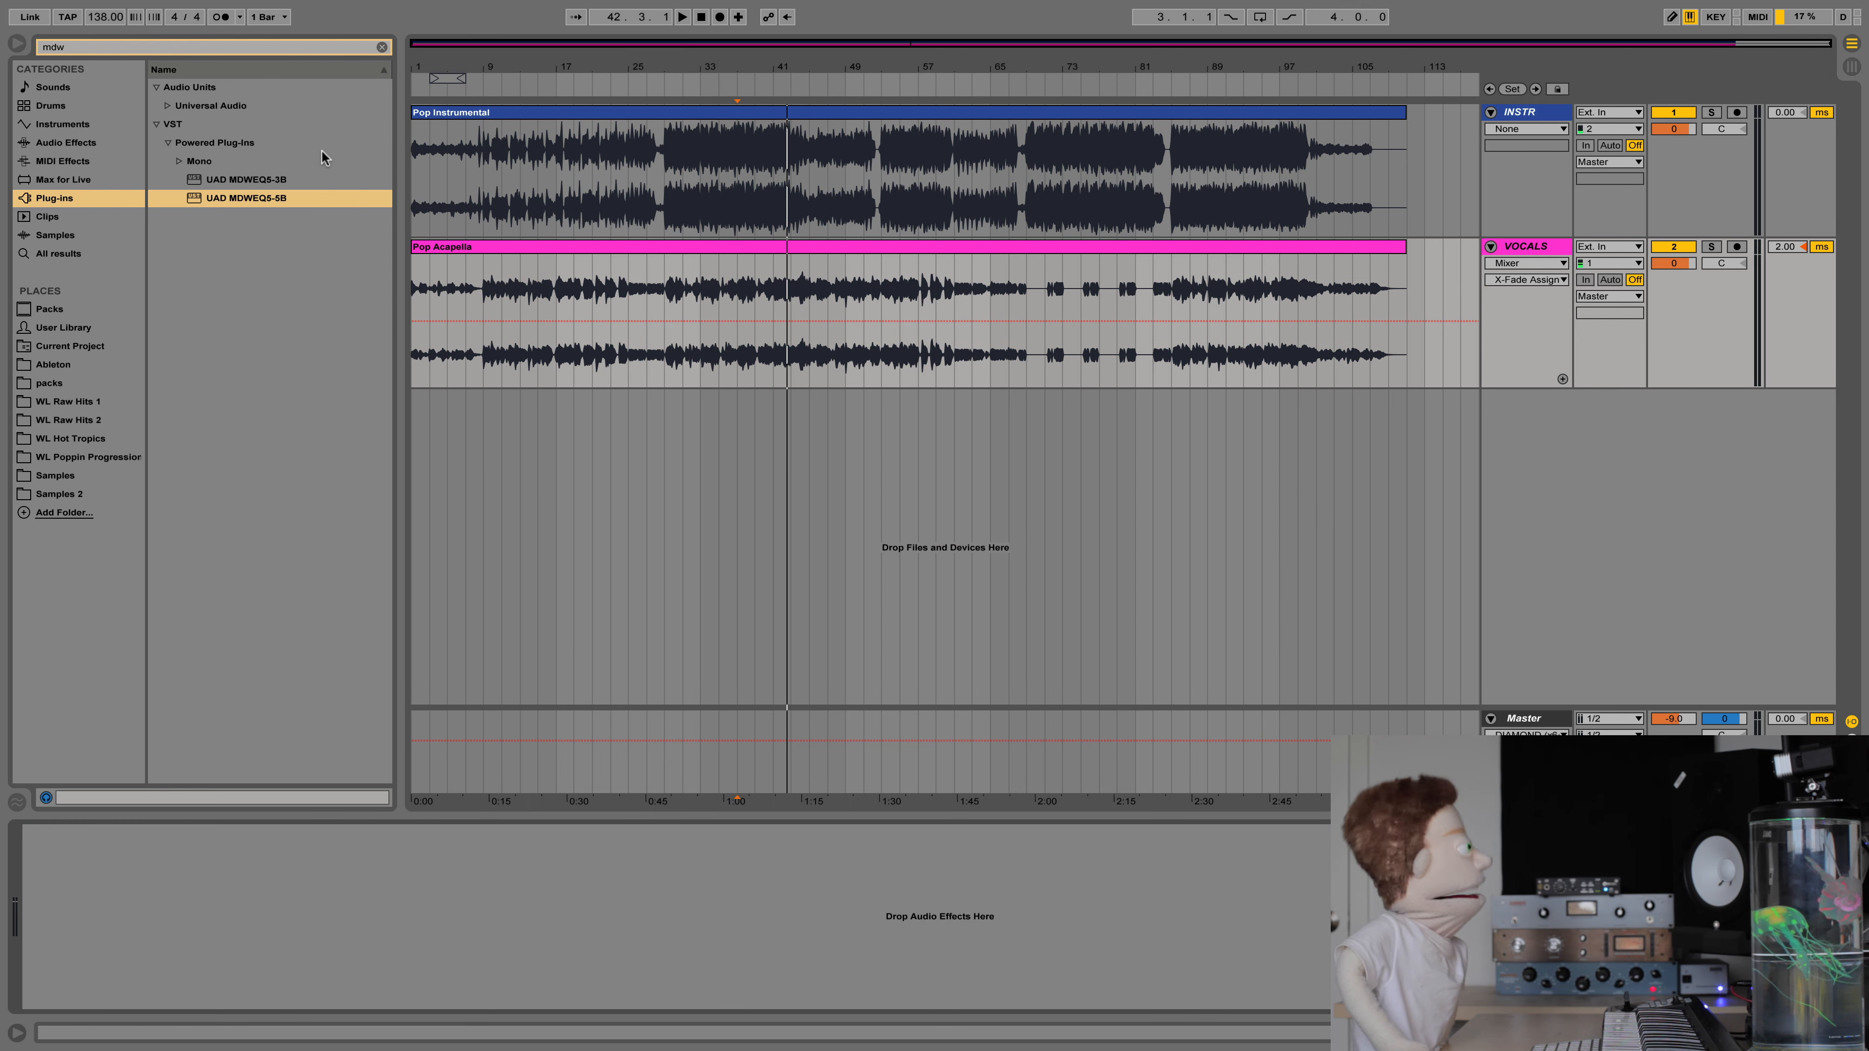
drag(229, 208, 231, 934)
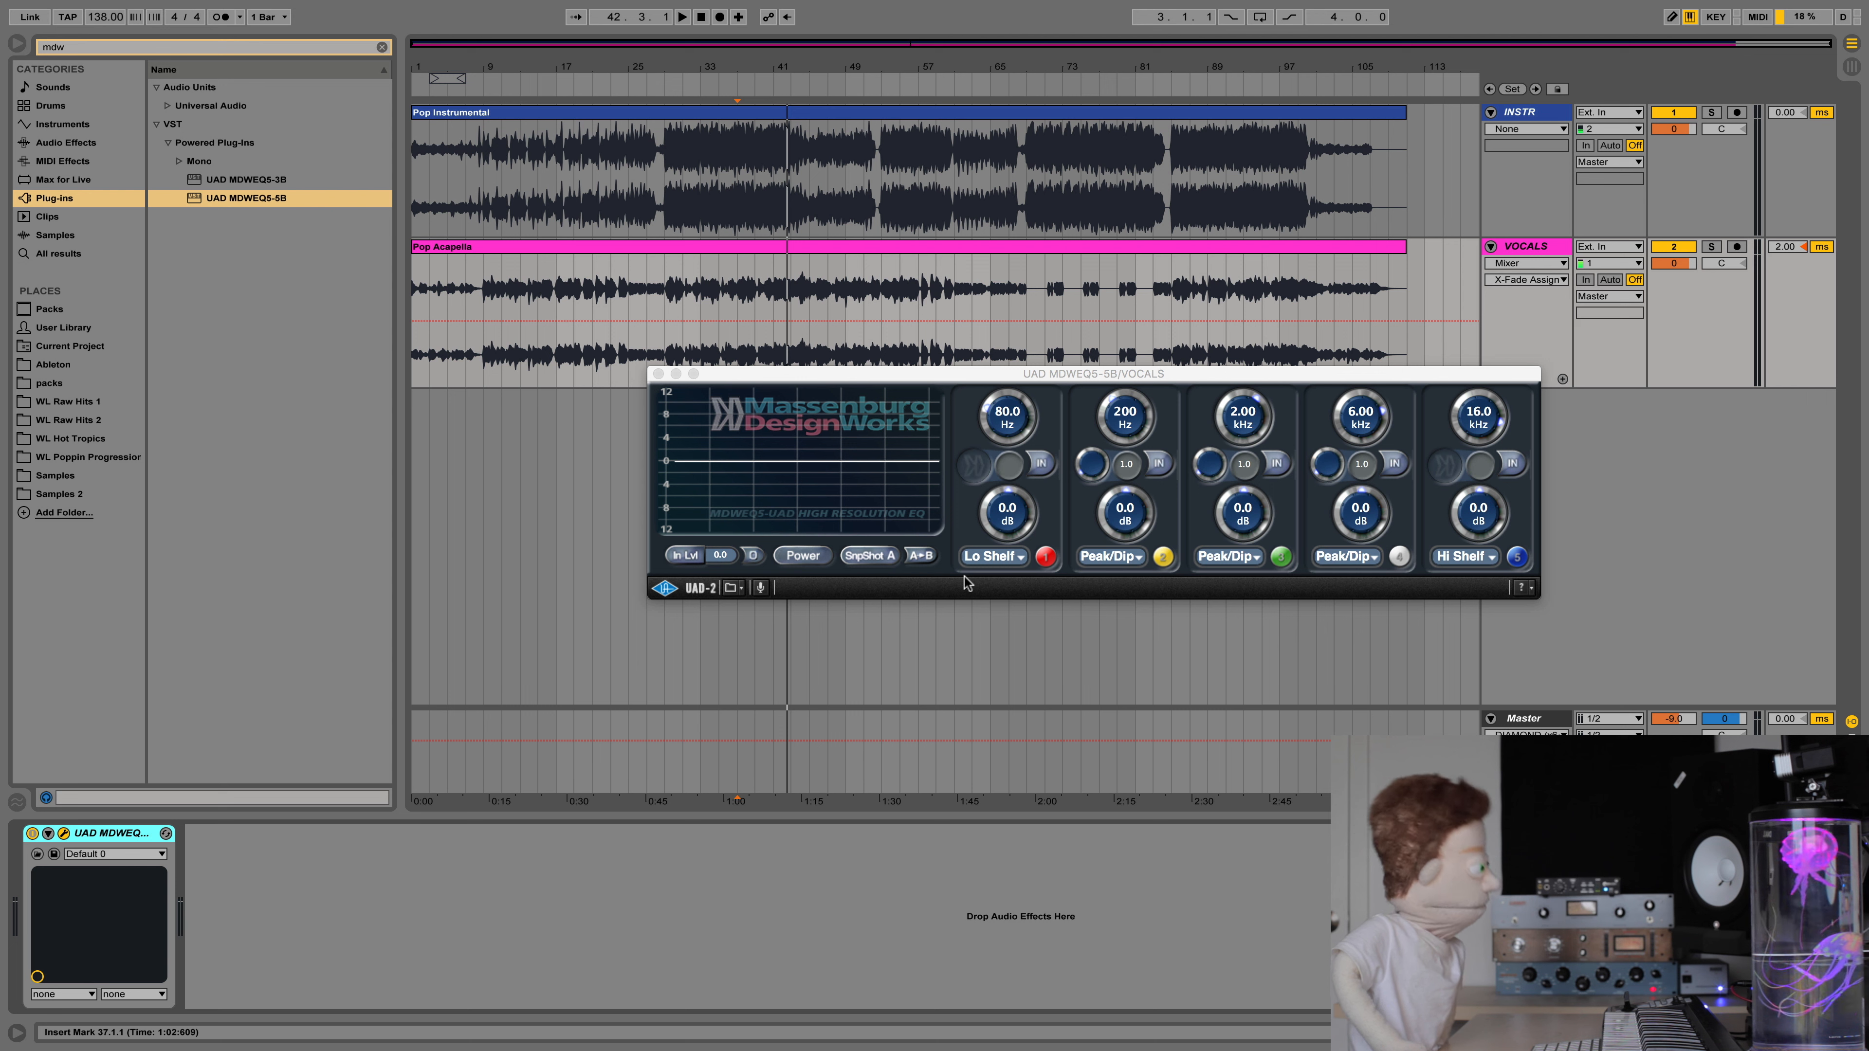
- During playback, set band 1 of the VOCALS MDWEQ5-5B to Hi Pass 12 at 200 Hz and lower the INSTR volume to -7.3 dB
key(space)
click(1017, 557)
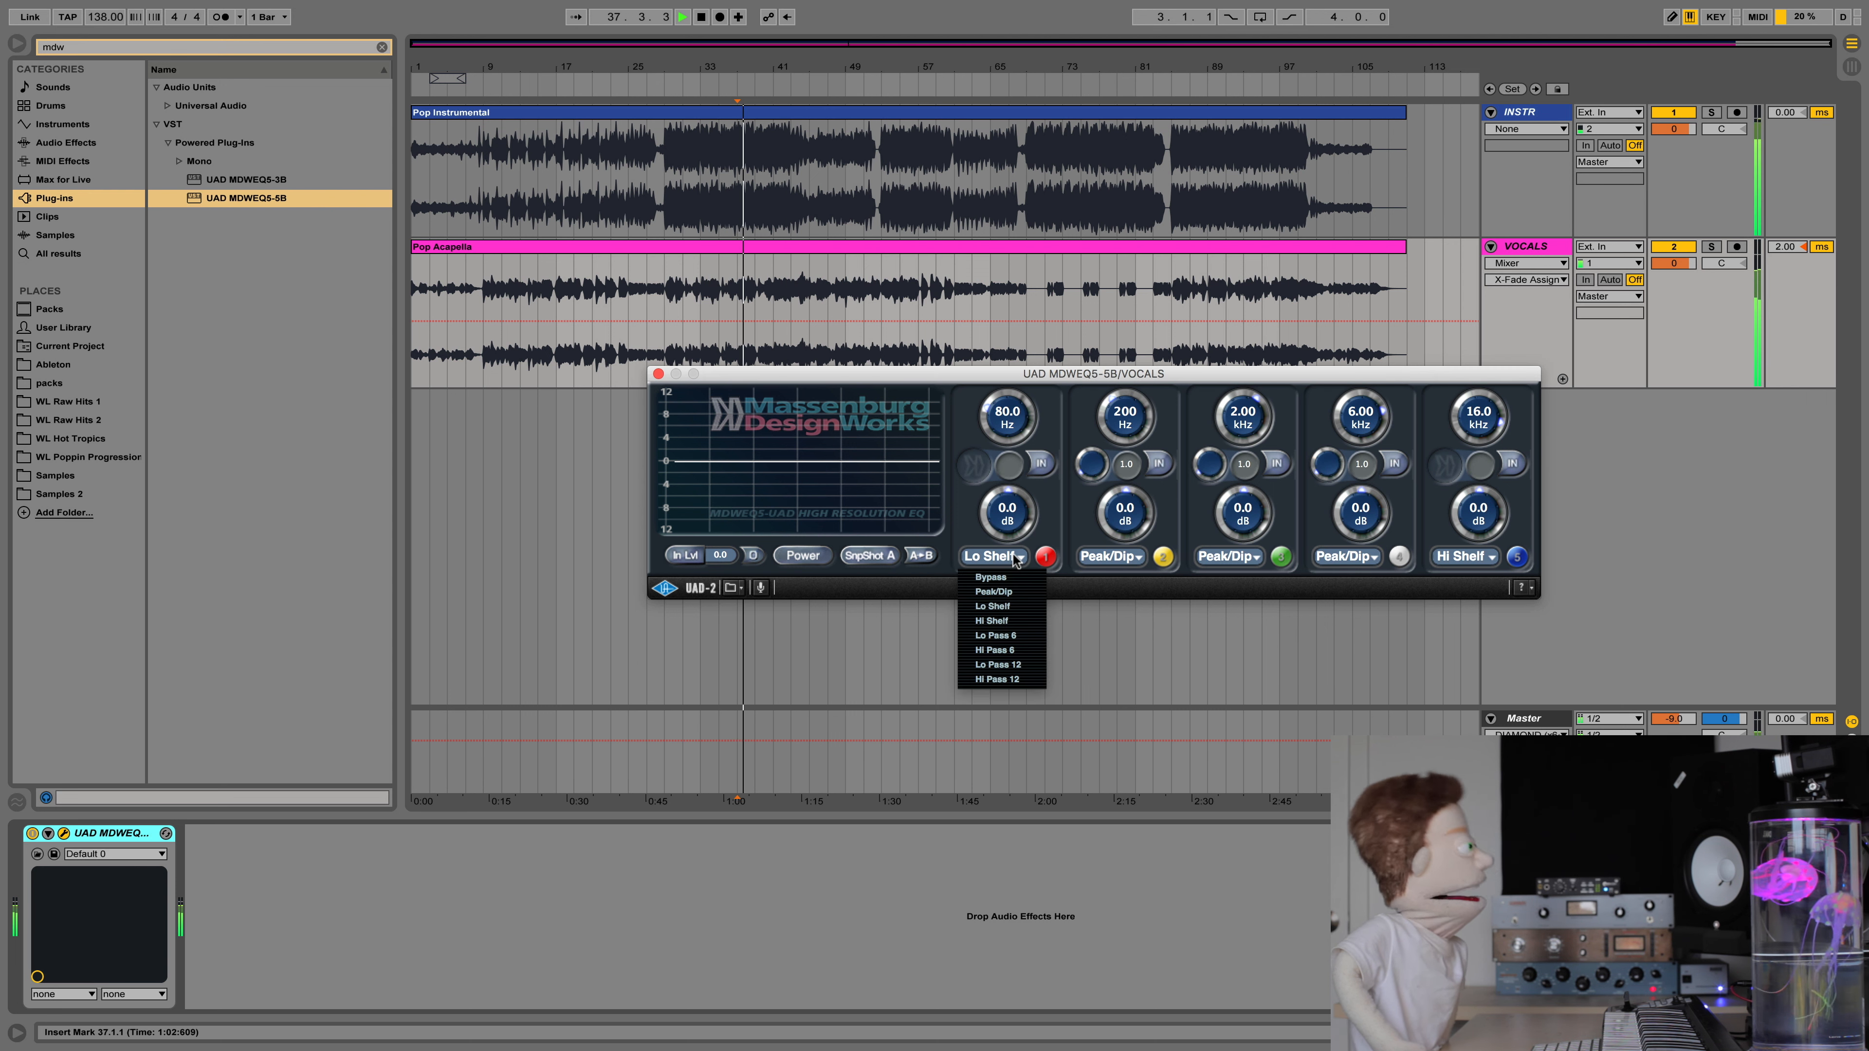
click(995, 679)
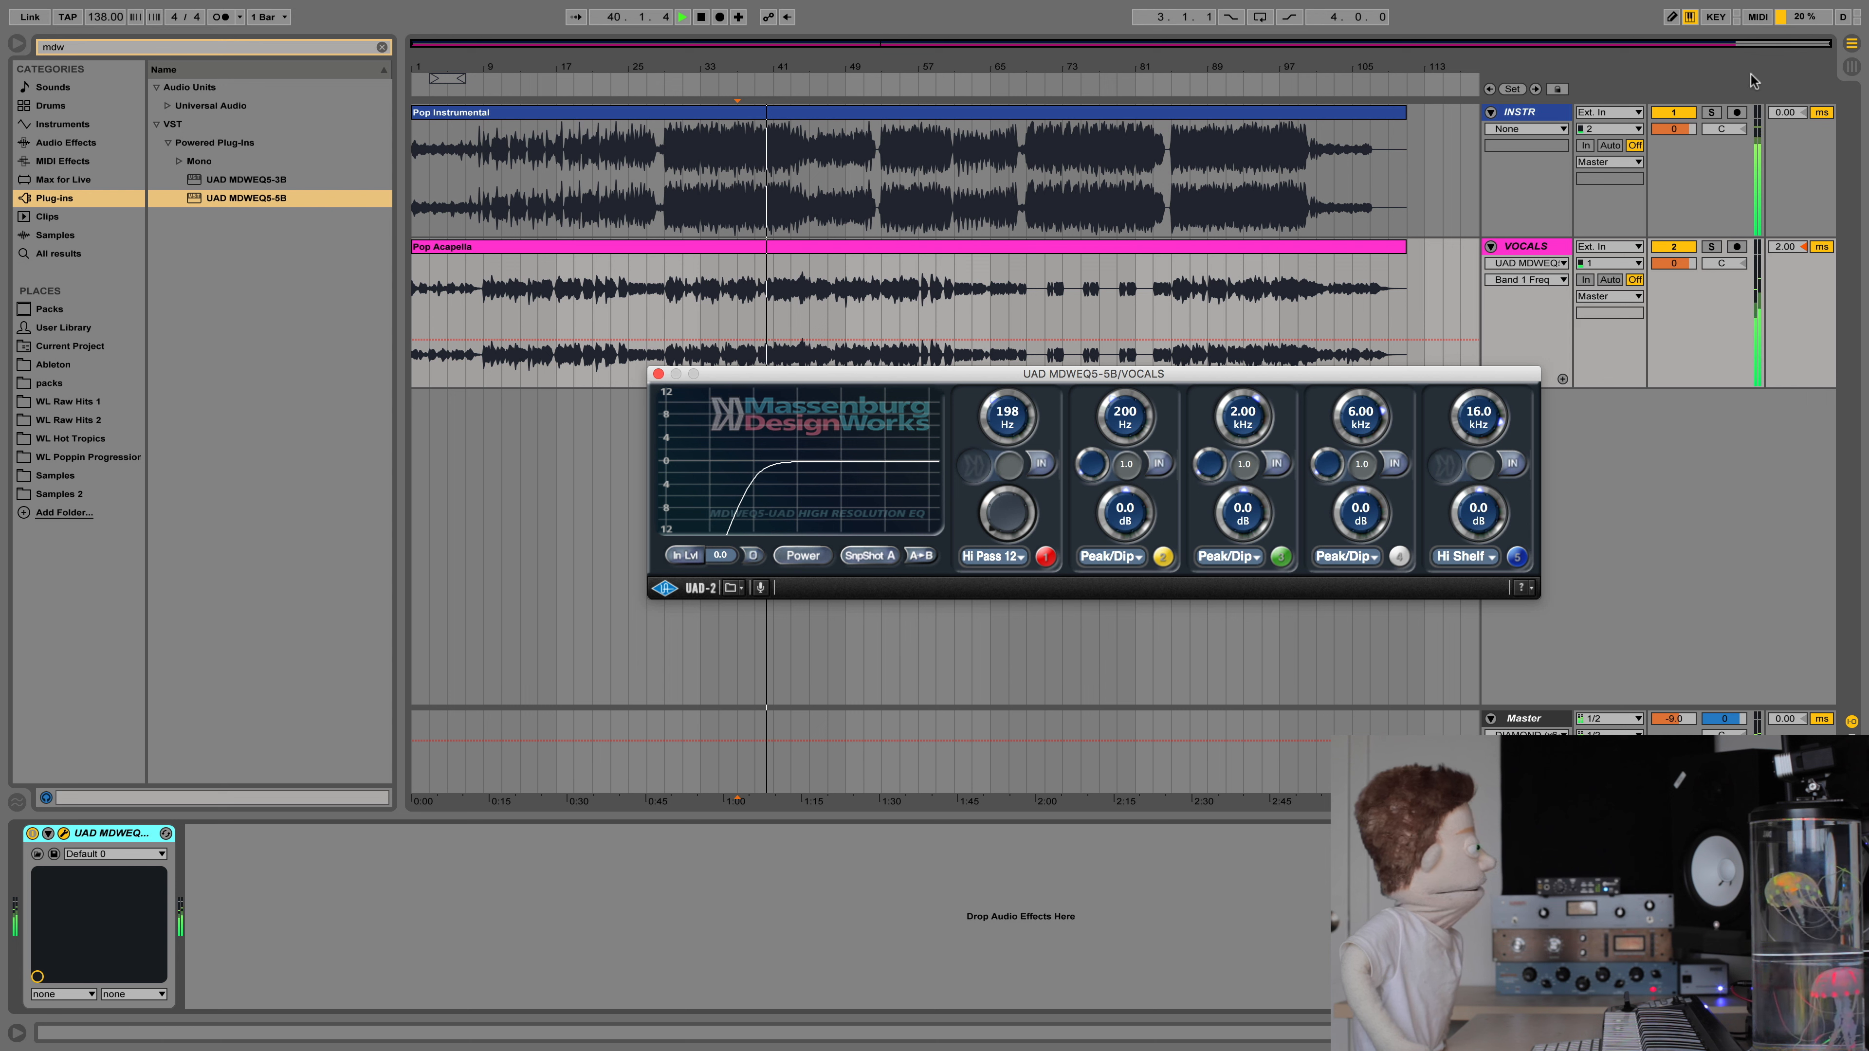
drag(1673, 130, 1674, 162)
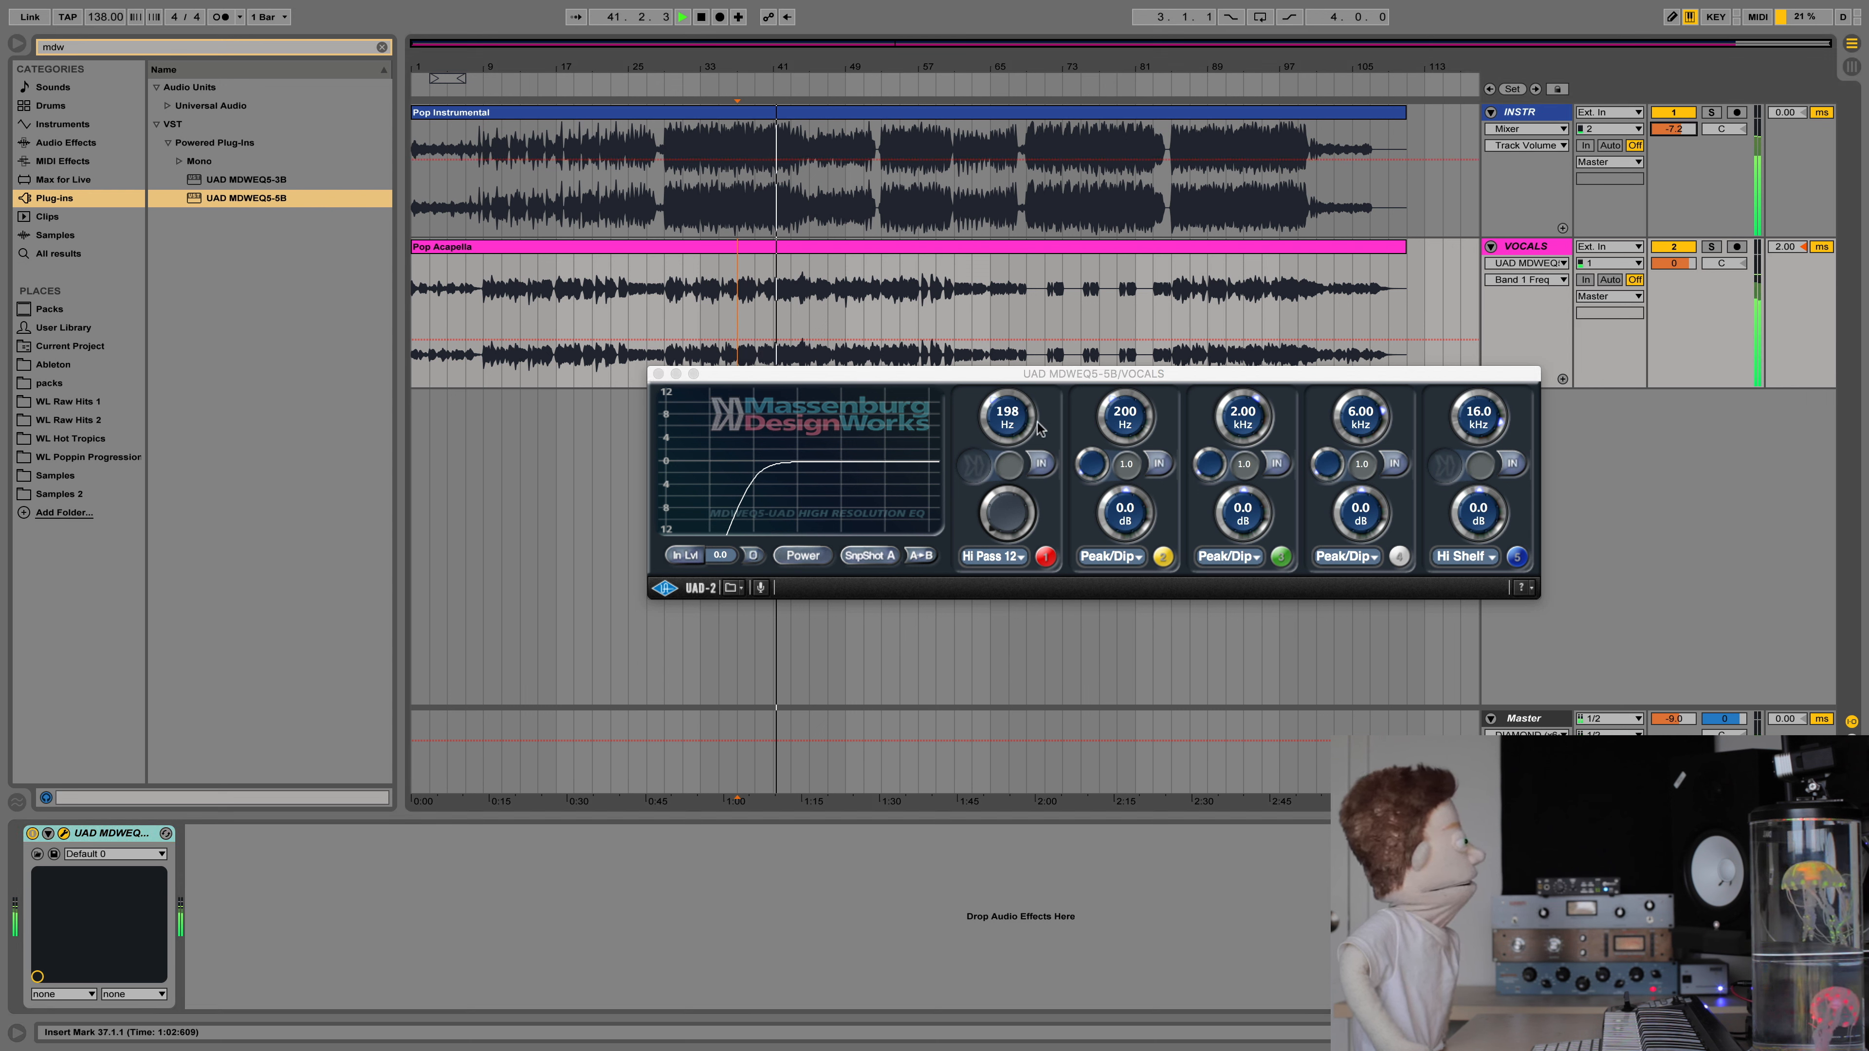
mouse_move(1031, 423)
mouse_down()
mouse_move(1031, 393)
mouse_move(1030, 423)
mouse_up()
- Solo VOCALS and lower the band 1 high-pass frequency to 172 Hz while playing from bar 41
click(1711, 247)
key(space)
click(766, 287)
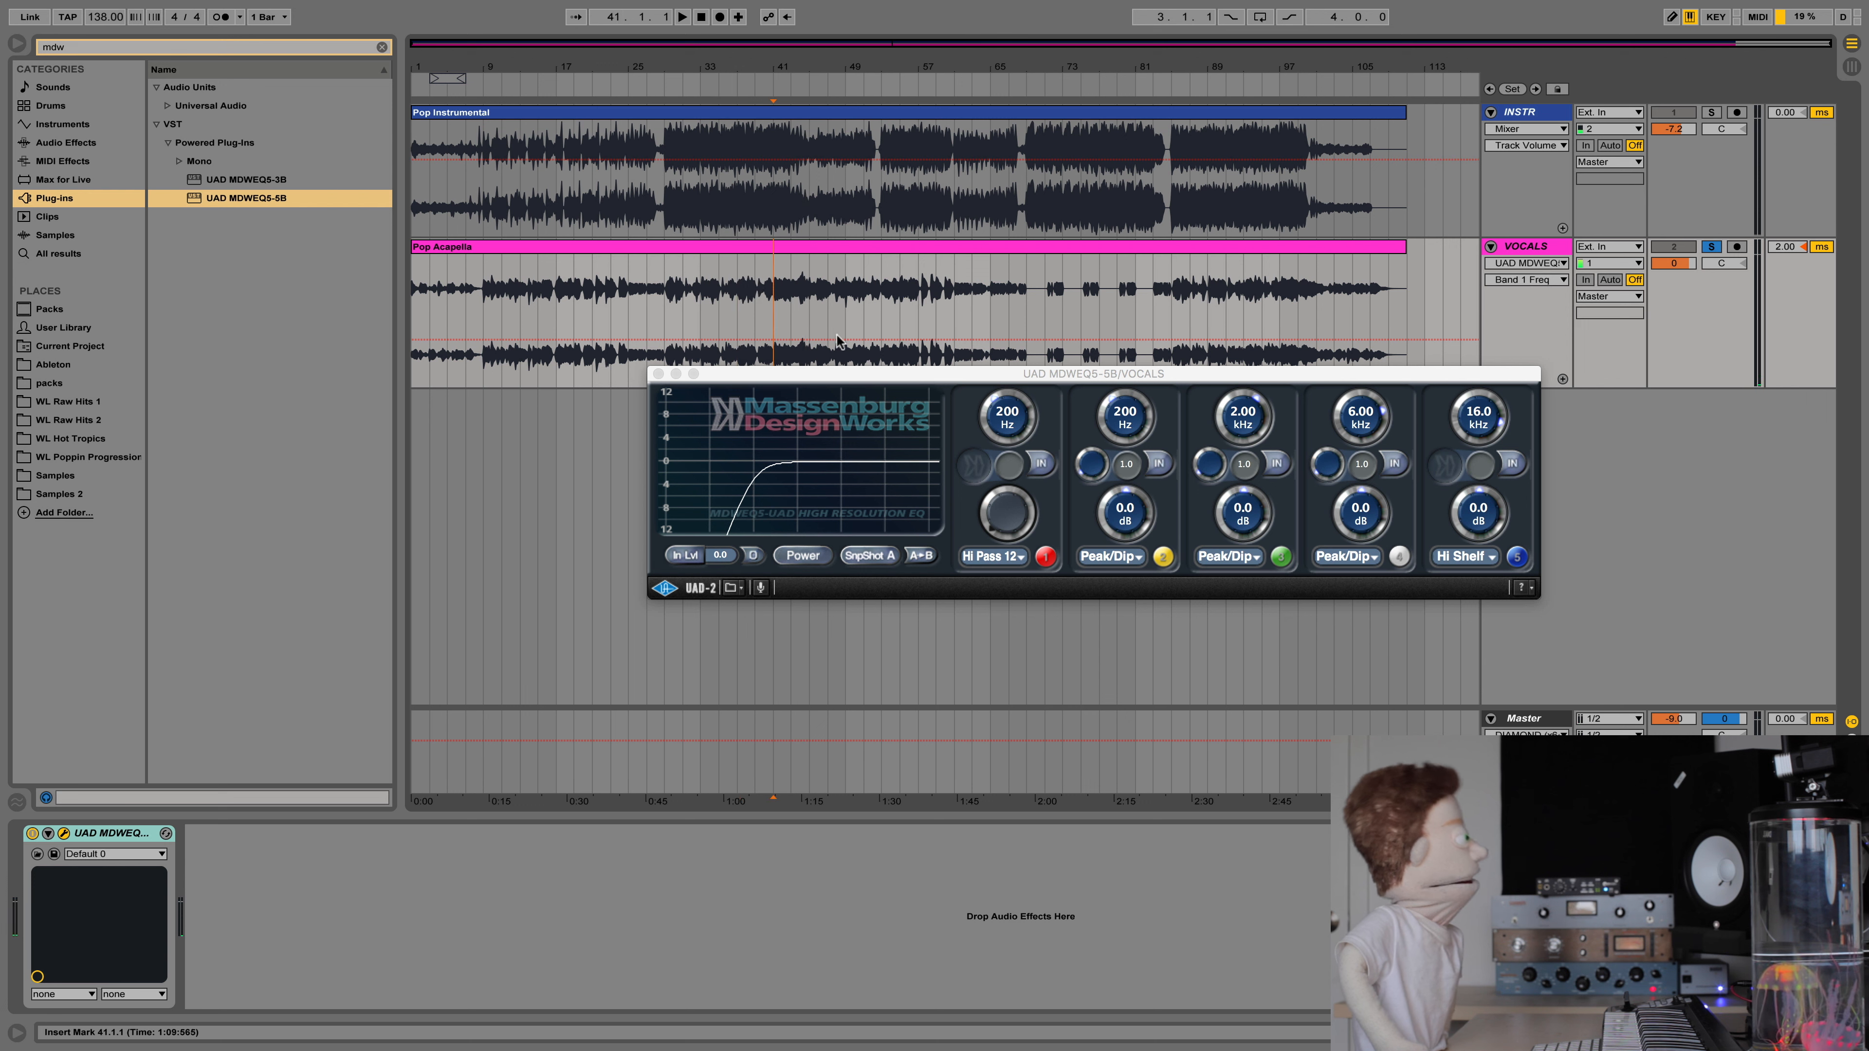
key(space)
drag(1008, 416, 1008, 421)
key(space)
key(space)
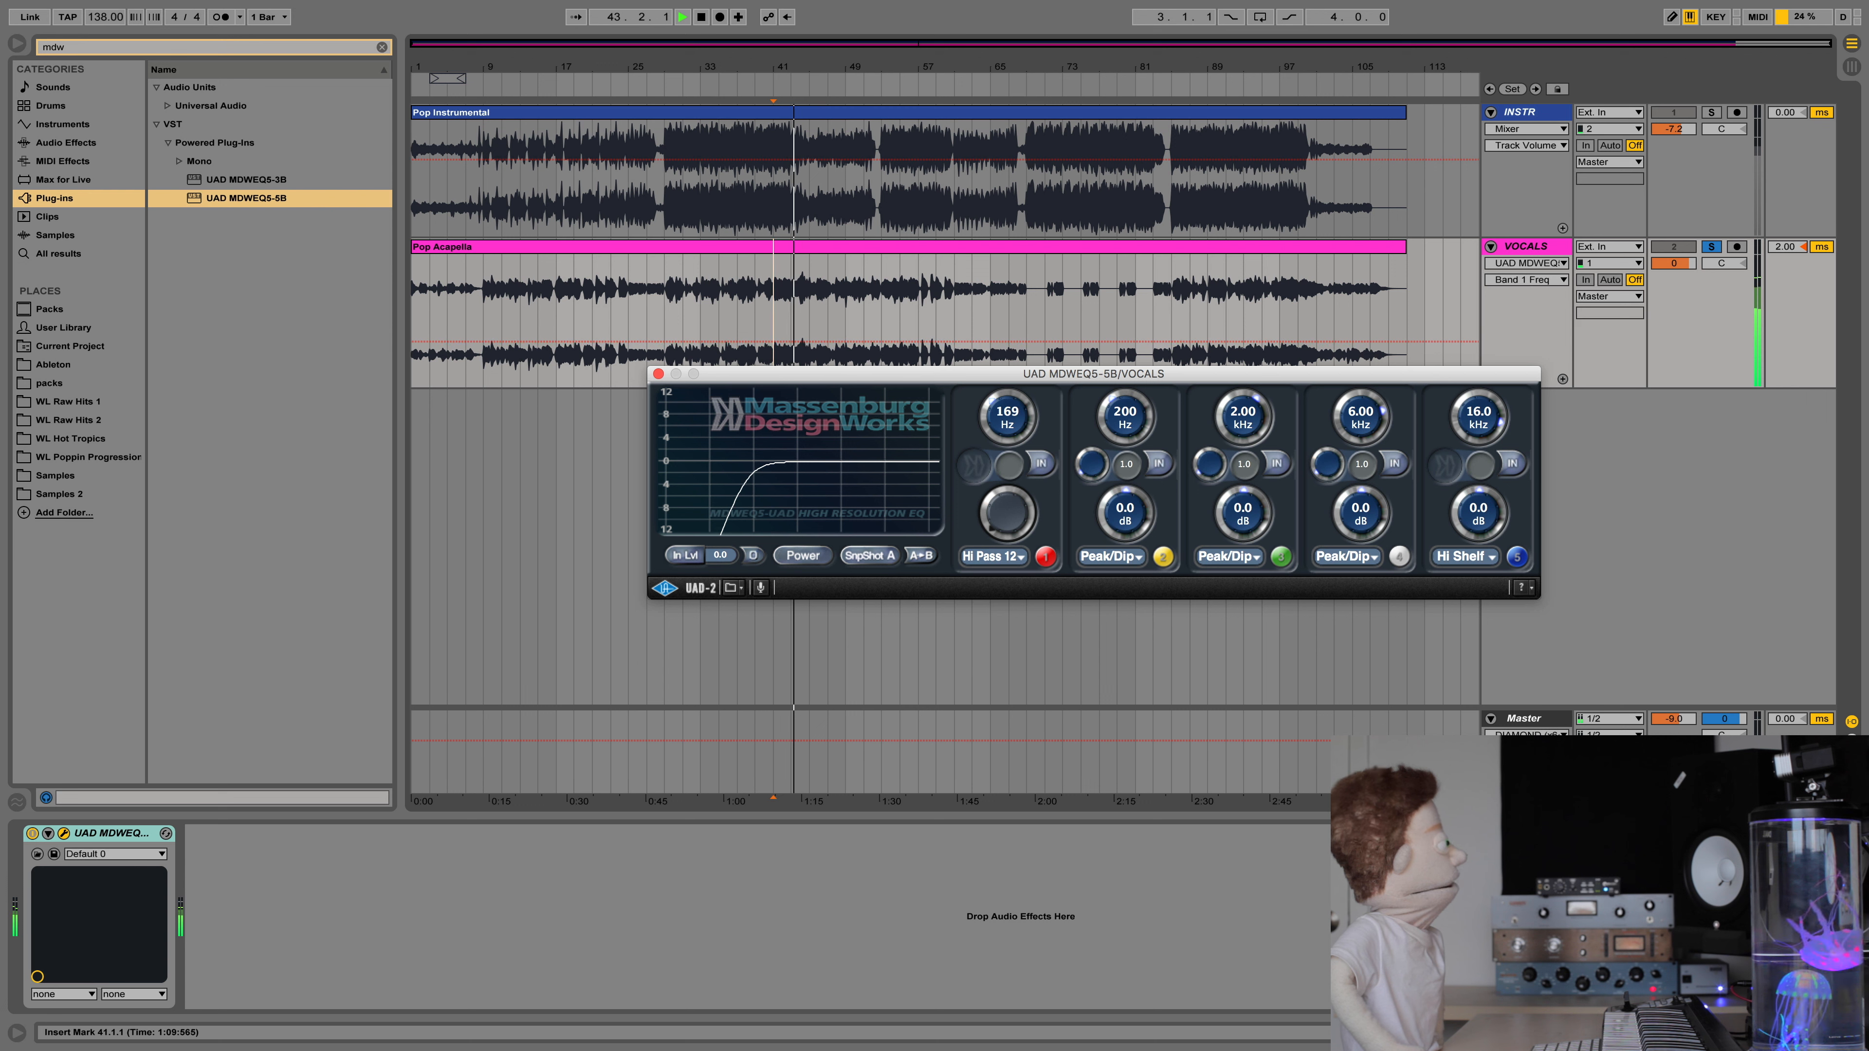
key(space)
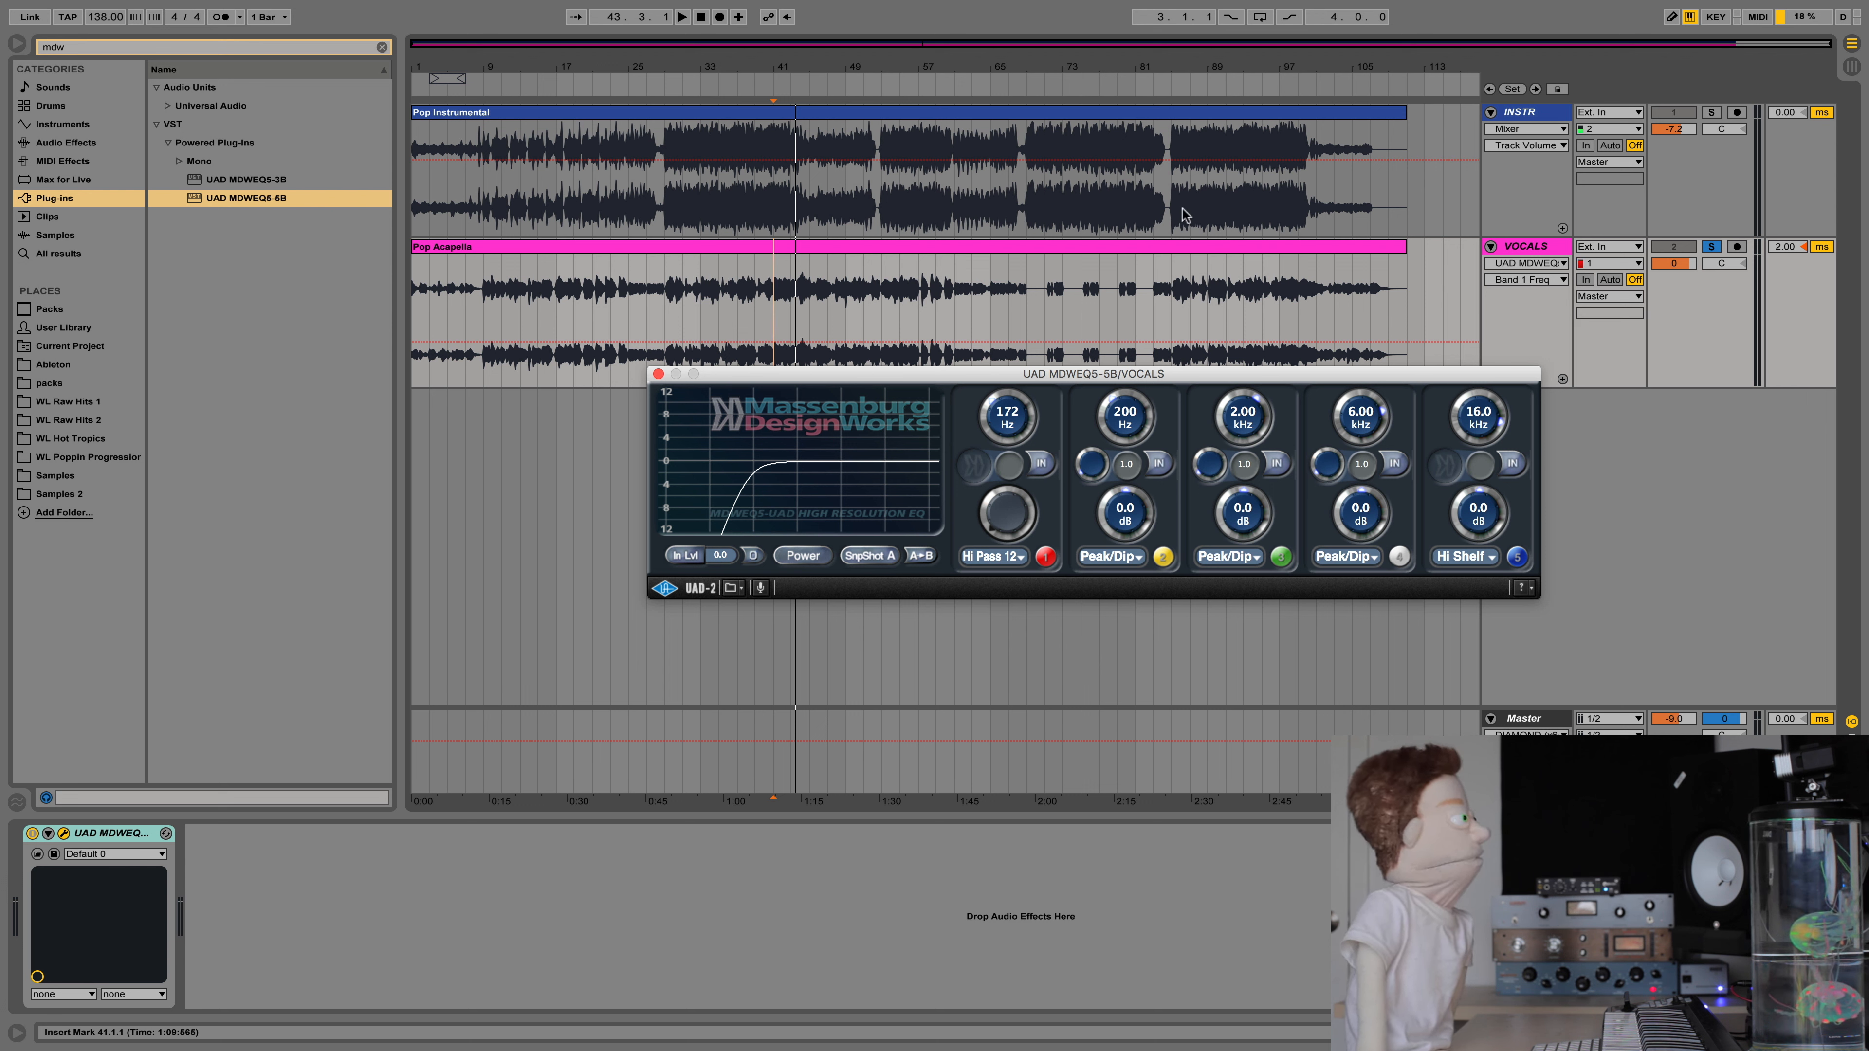
- Insert UAD MDWEQ5-5B between DIAMOND and the Slate Digital plug-in on the Master, and unsolo VOCALS with the INSTR volume at 0
click(1543, 719)
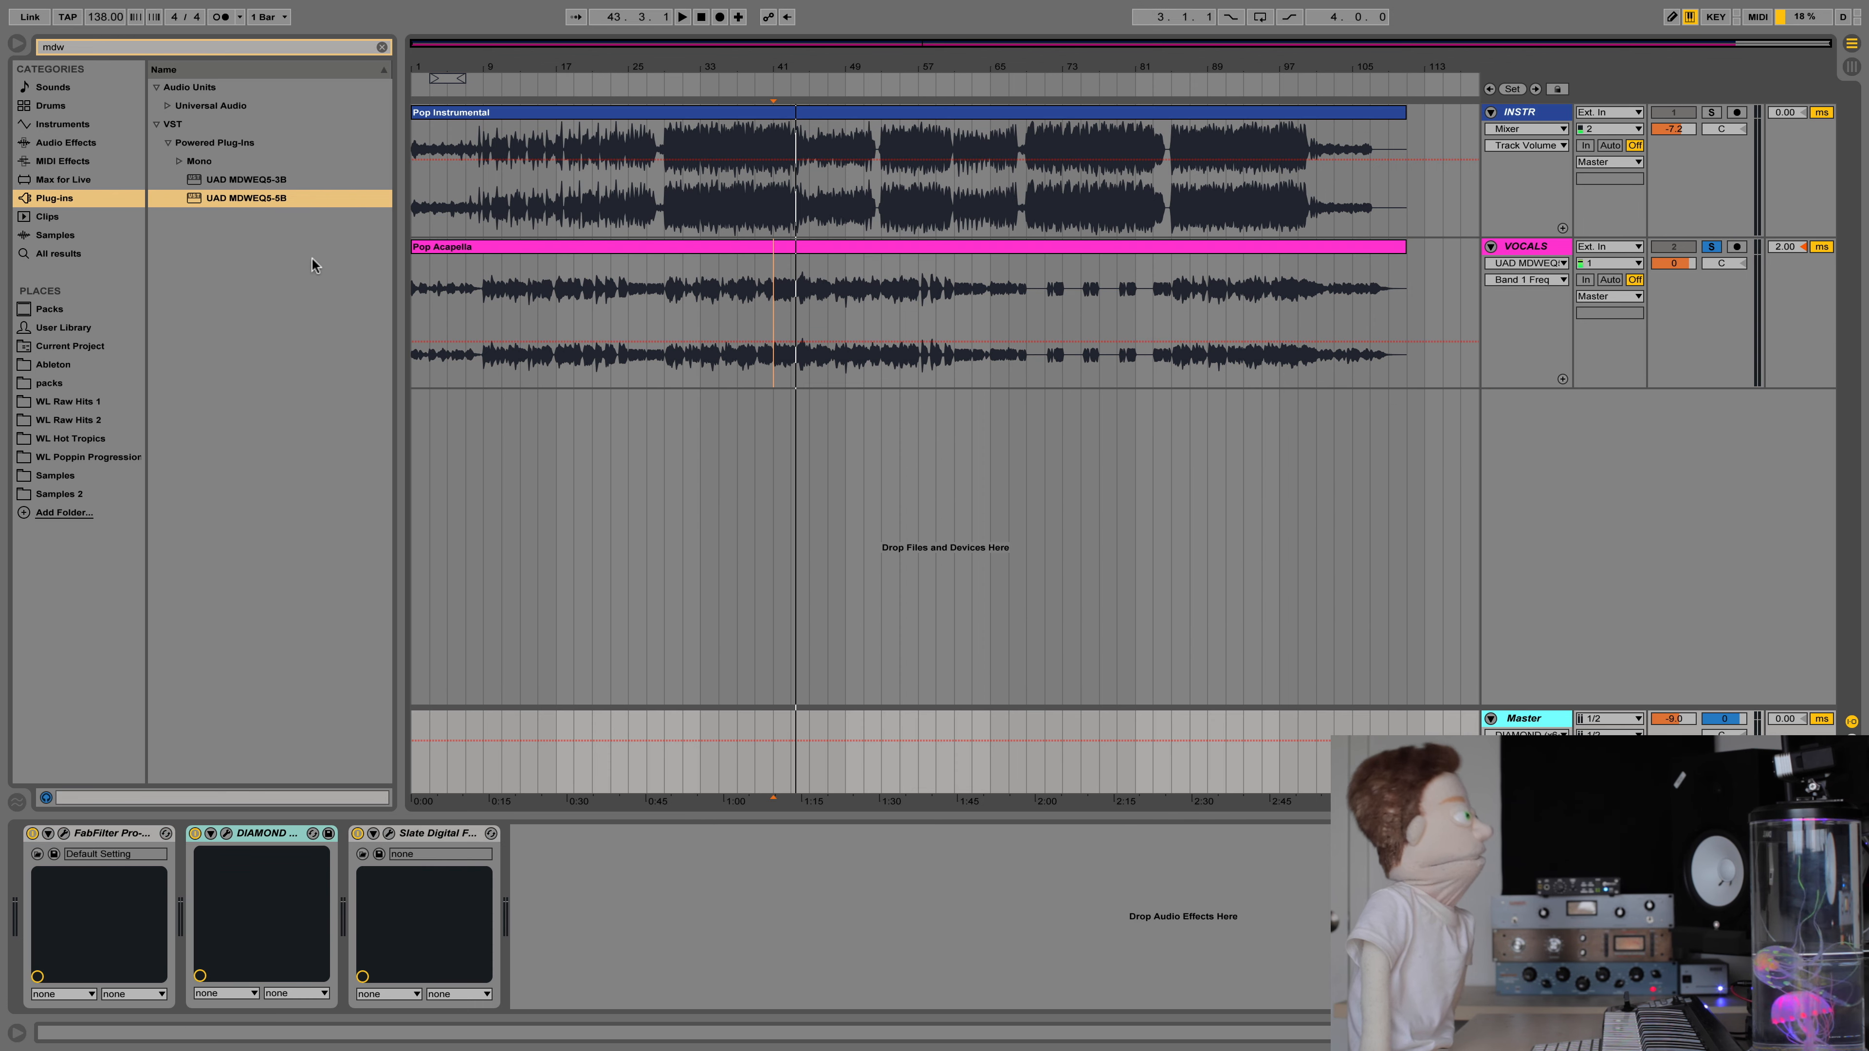
drag(243, 199, 353, 861)
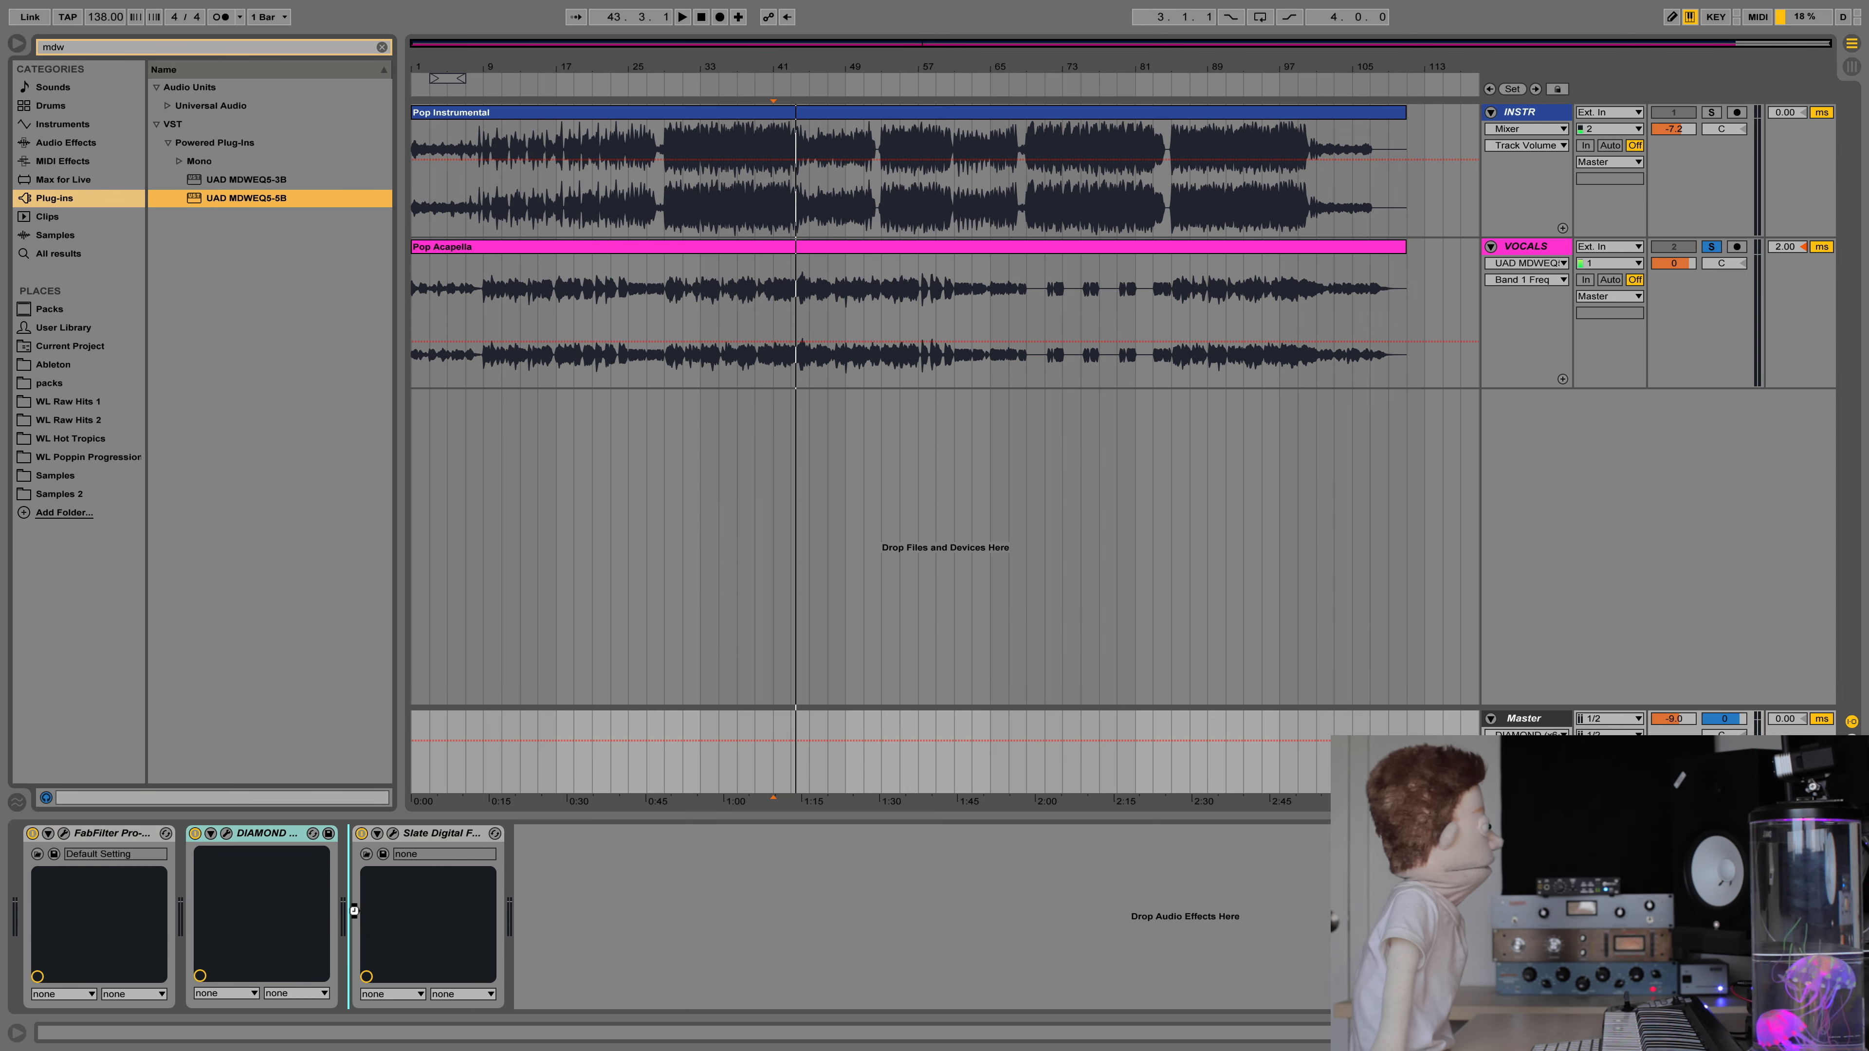
click(1712, 248)
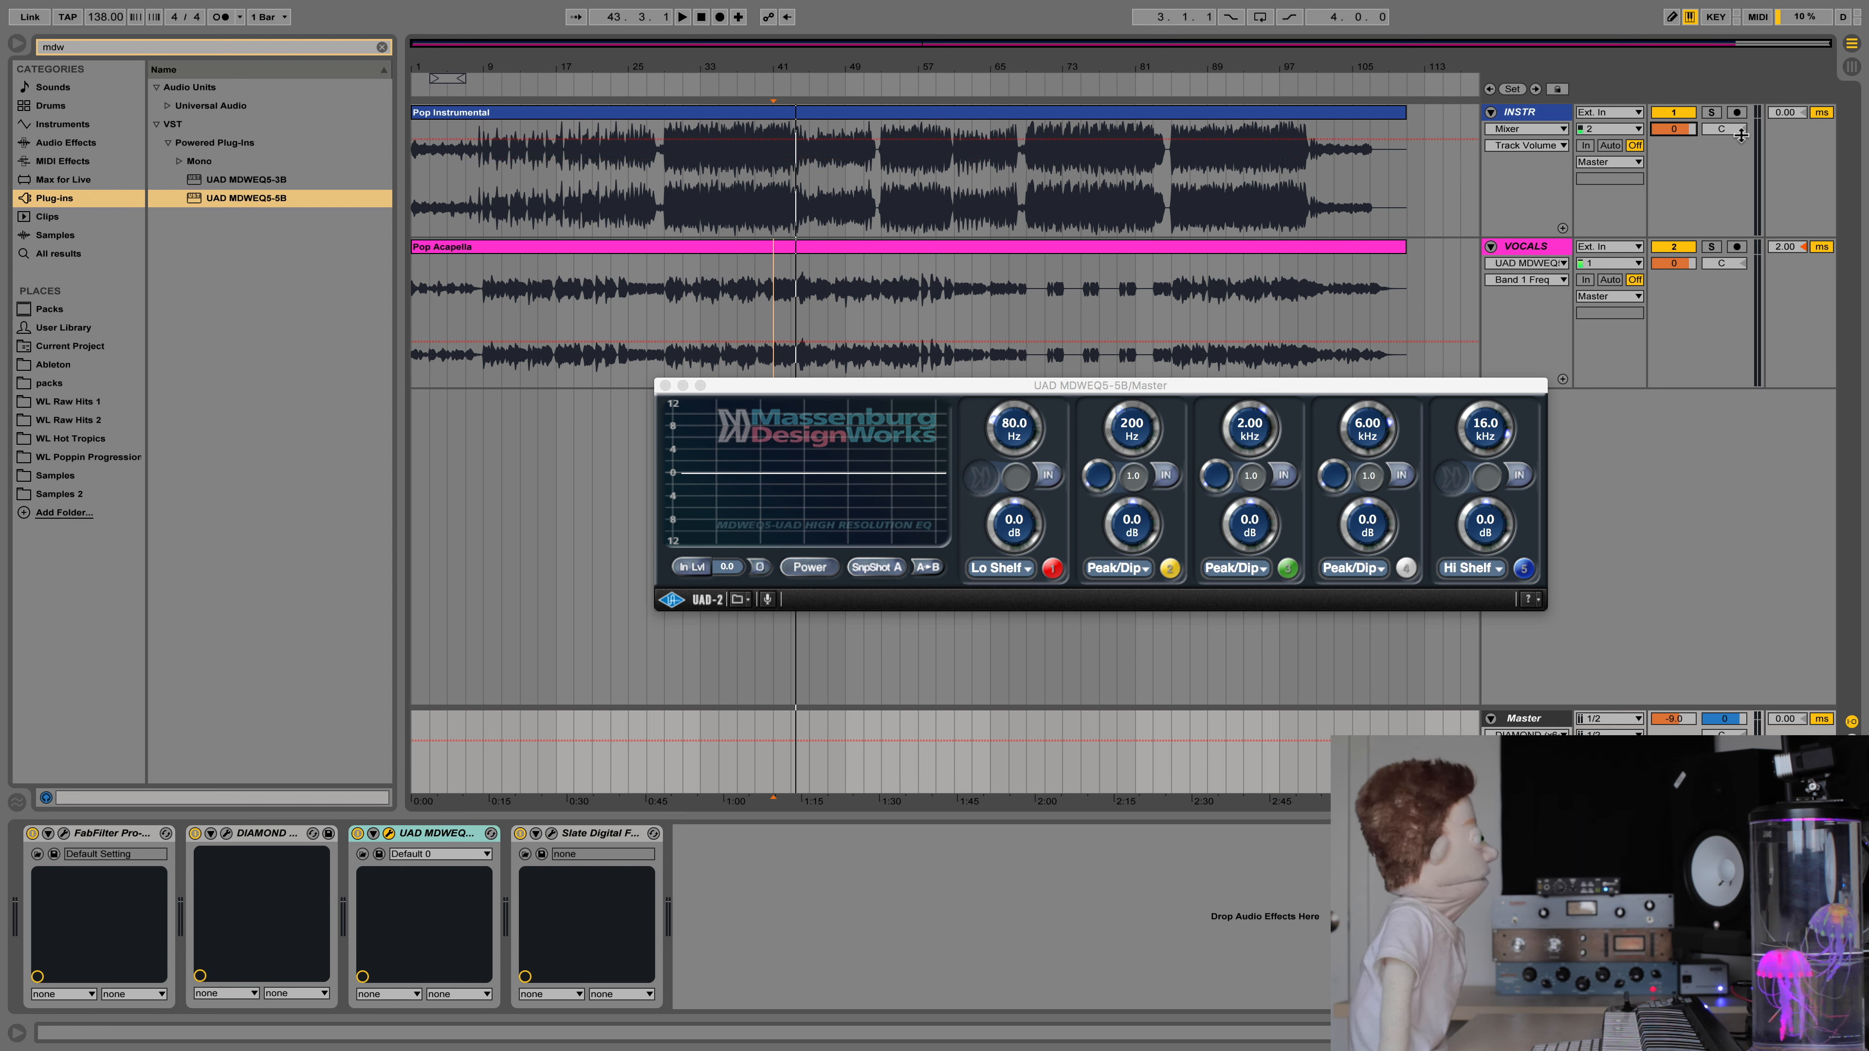
- Set band 5 of the Master's MDWEQ5-5B to Lo Pass 24 at 41.0 kHz and audition it
key(space)
click(1472, 568)
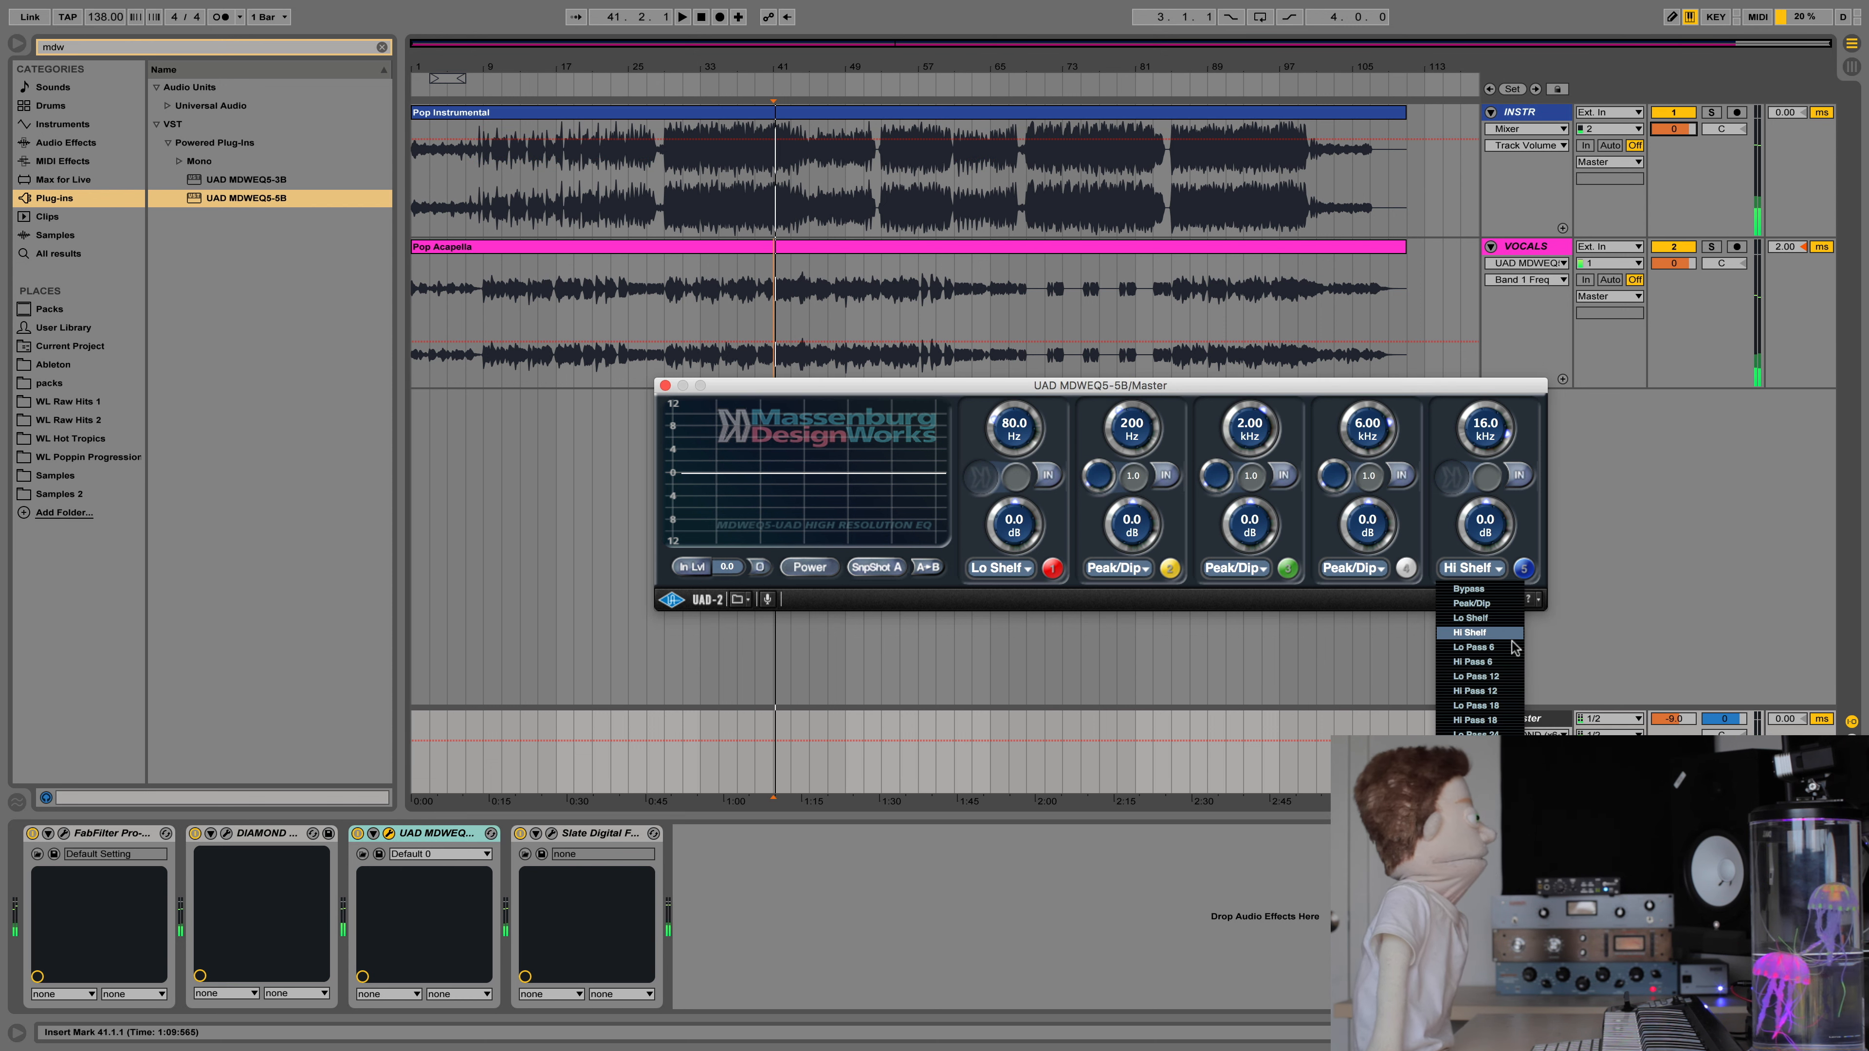
click(1475, 735)
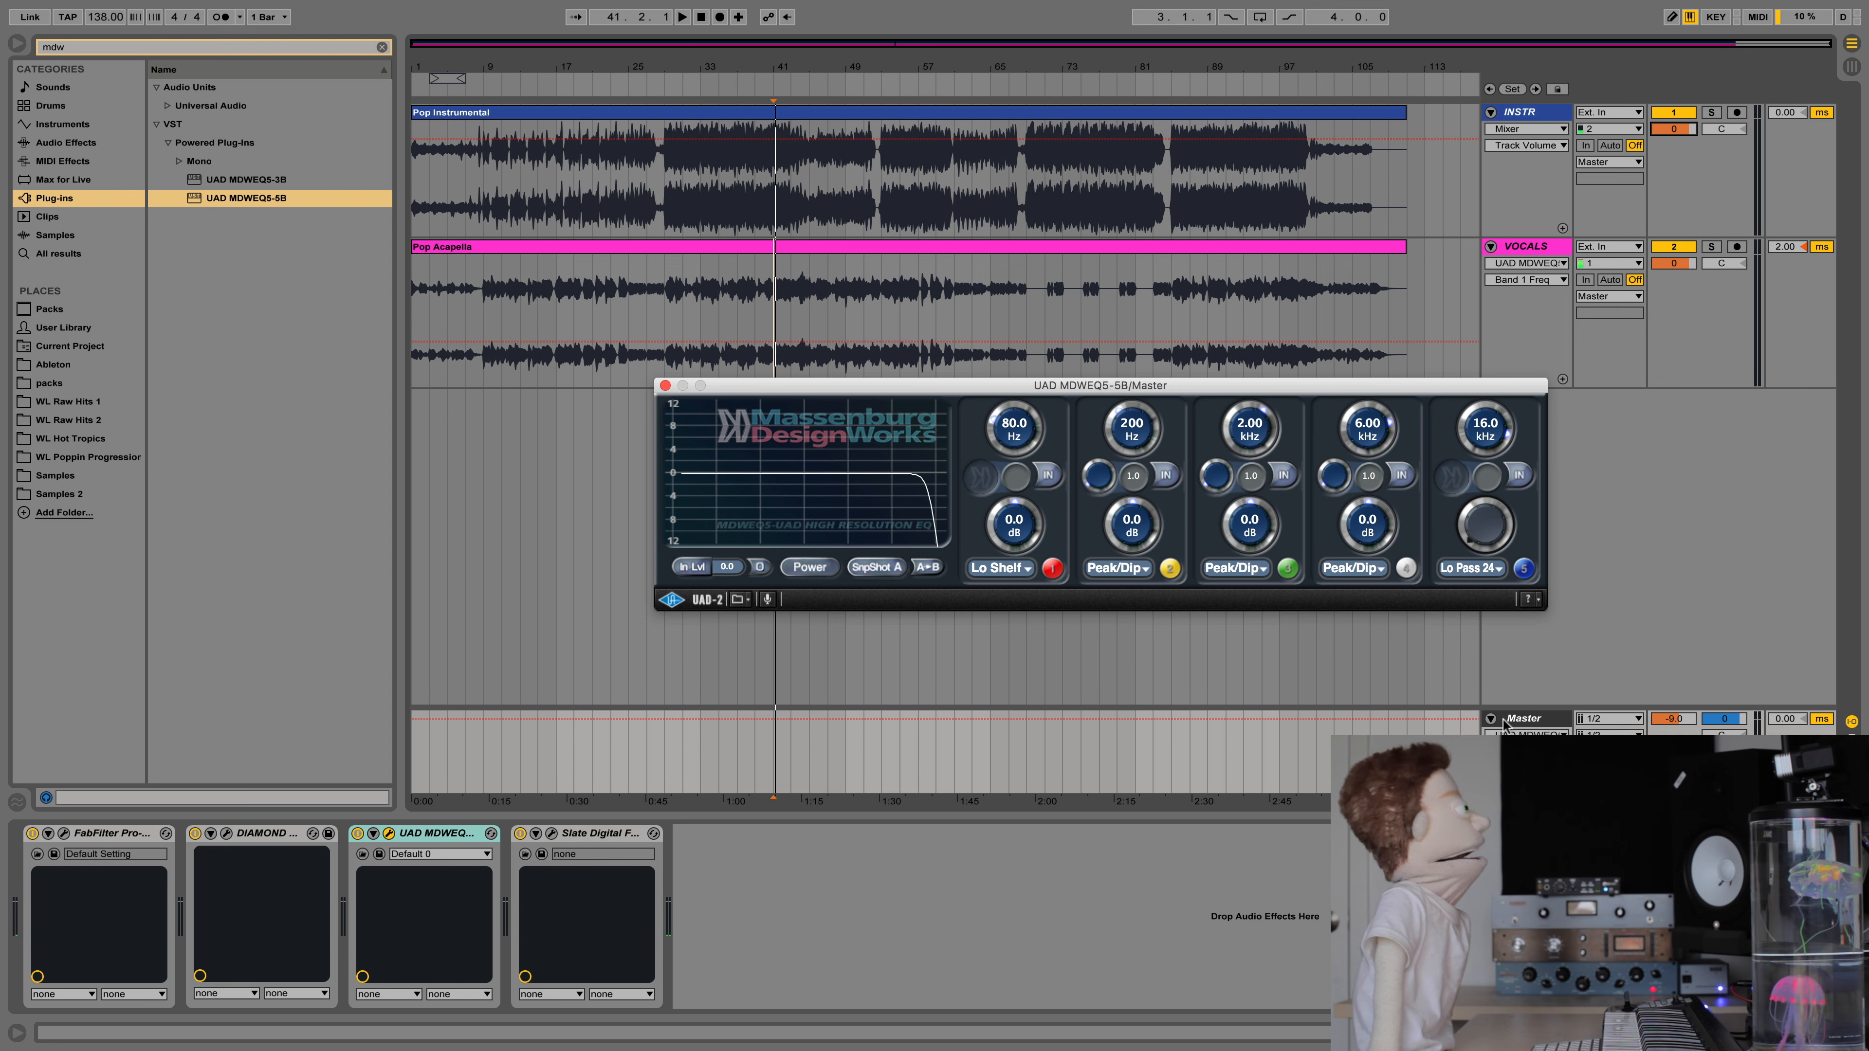
drag(1485, 428, 1486, 488)
key(space)
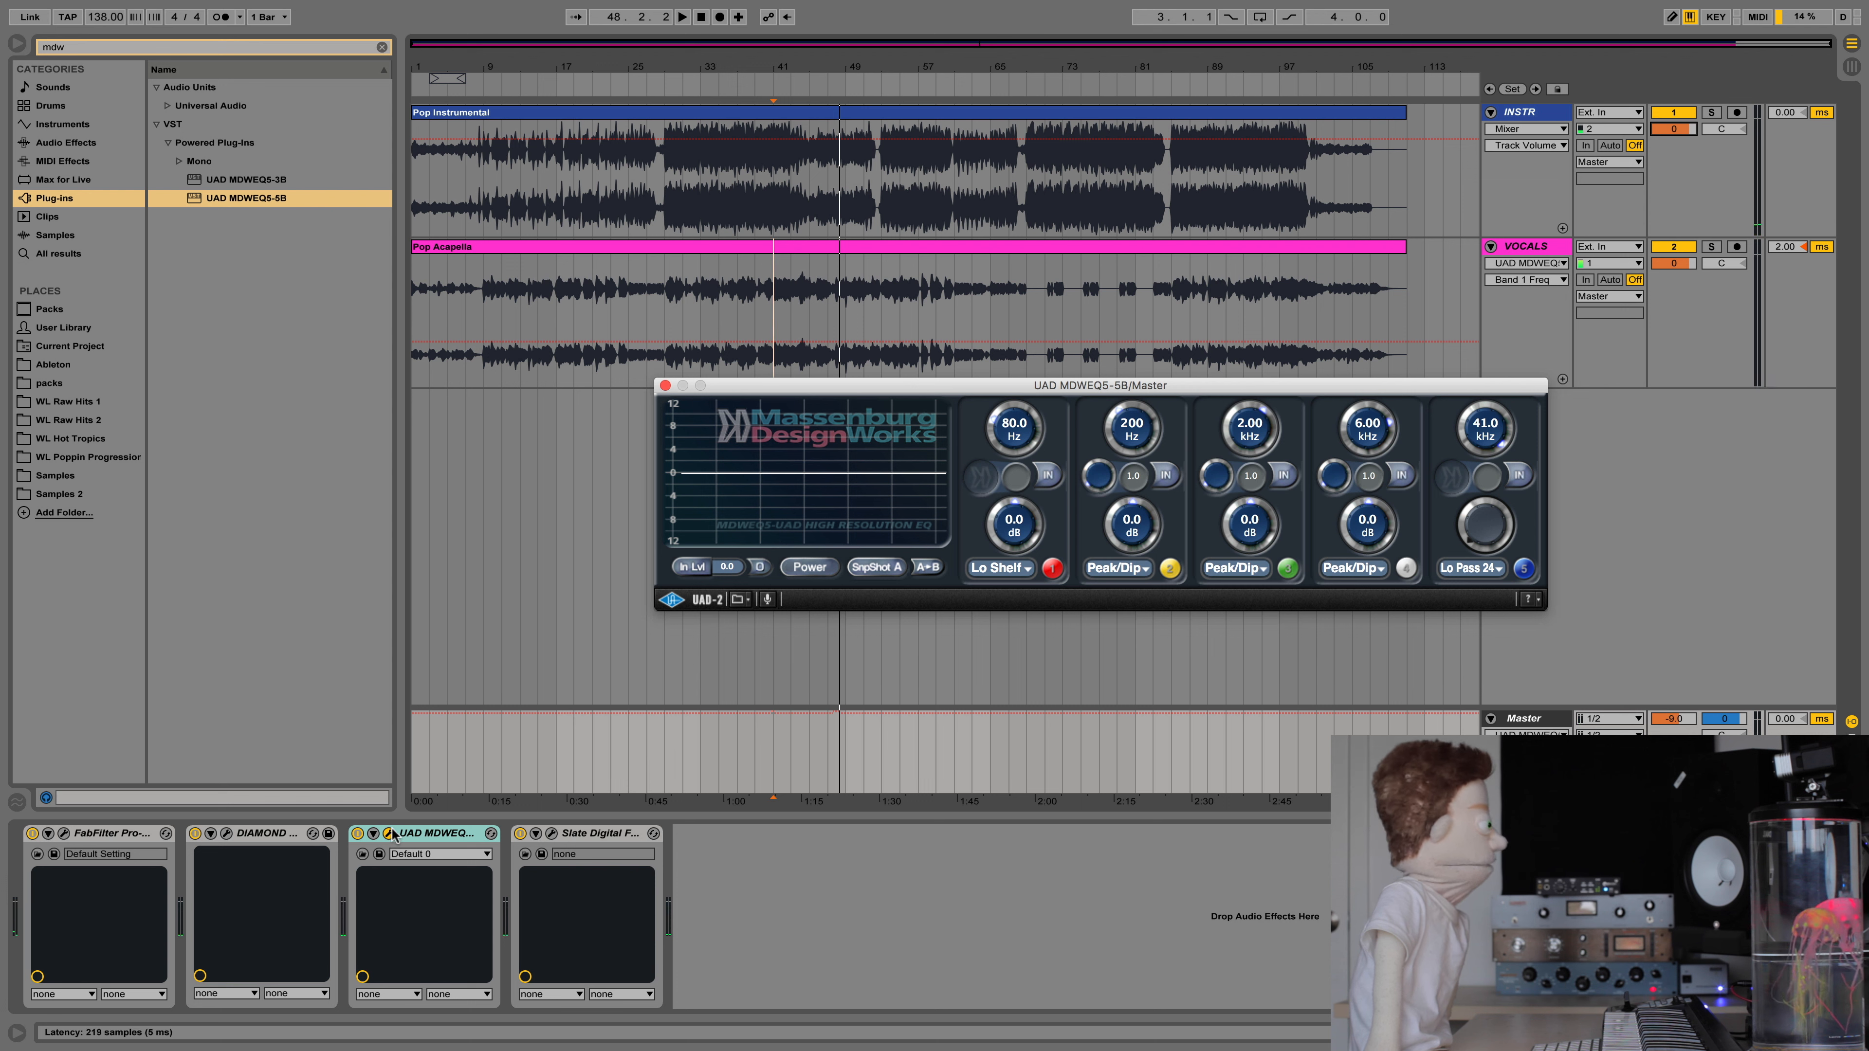
- Delete the UAD MDWEQ5-5B from the Master's effect chain
click(444, 838)
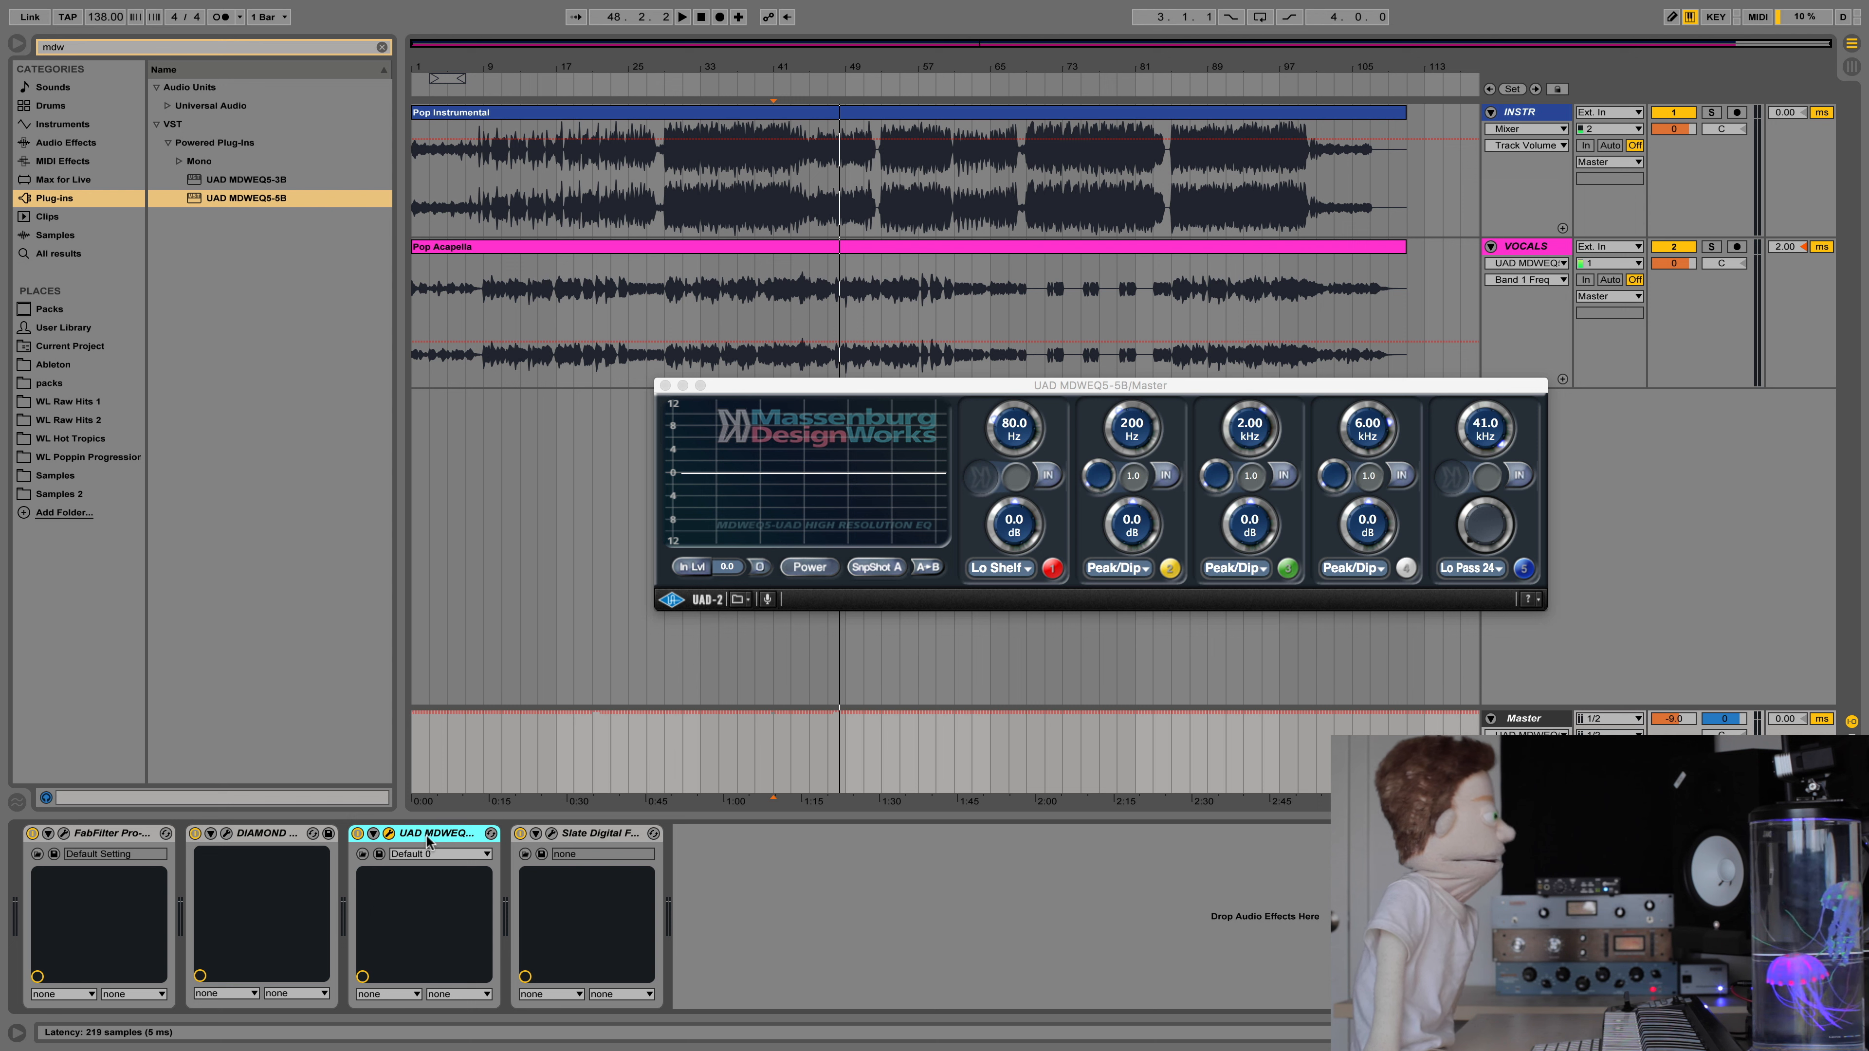
key(Delete)
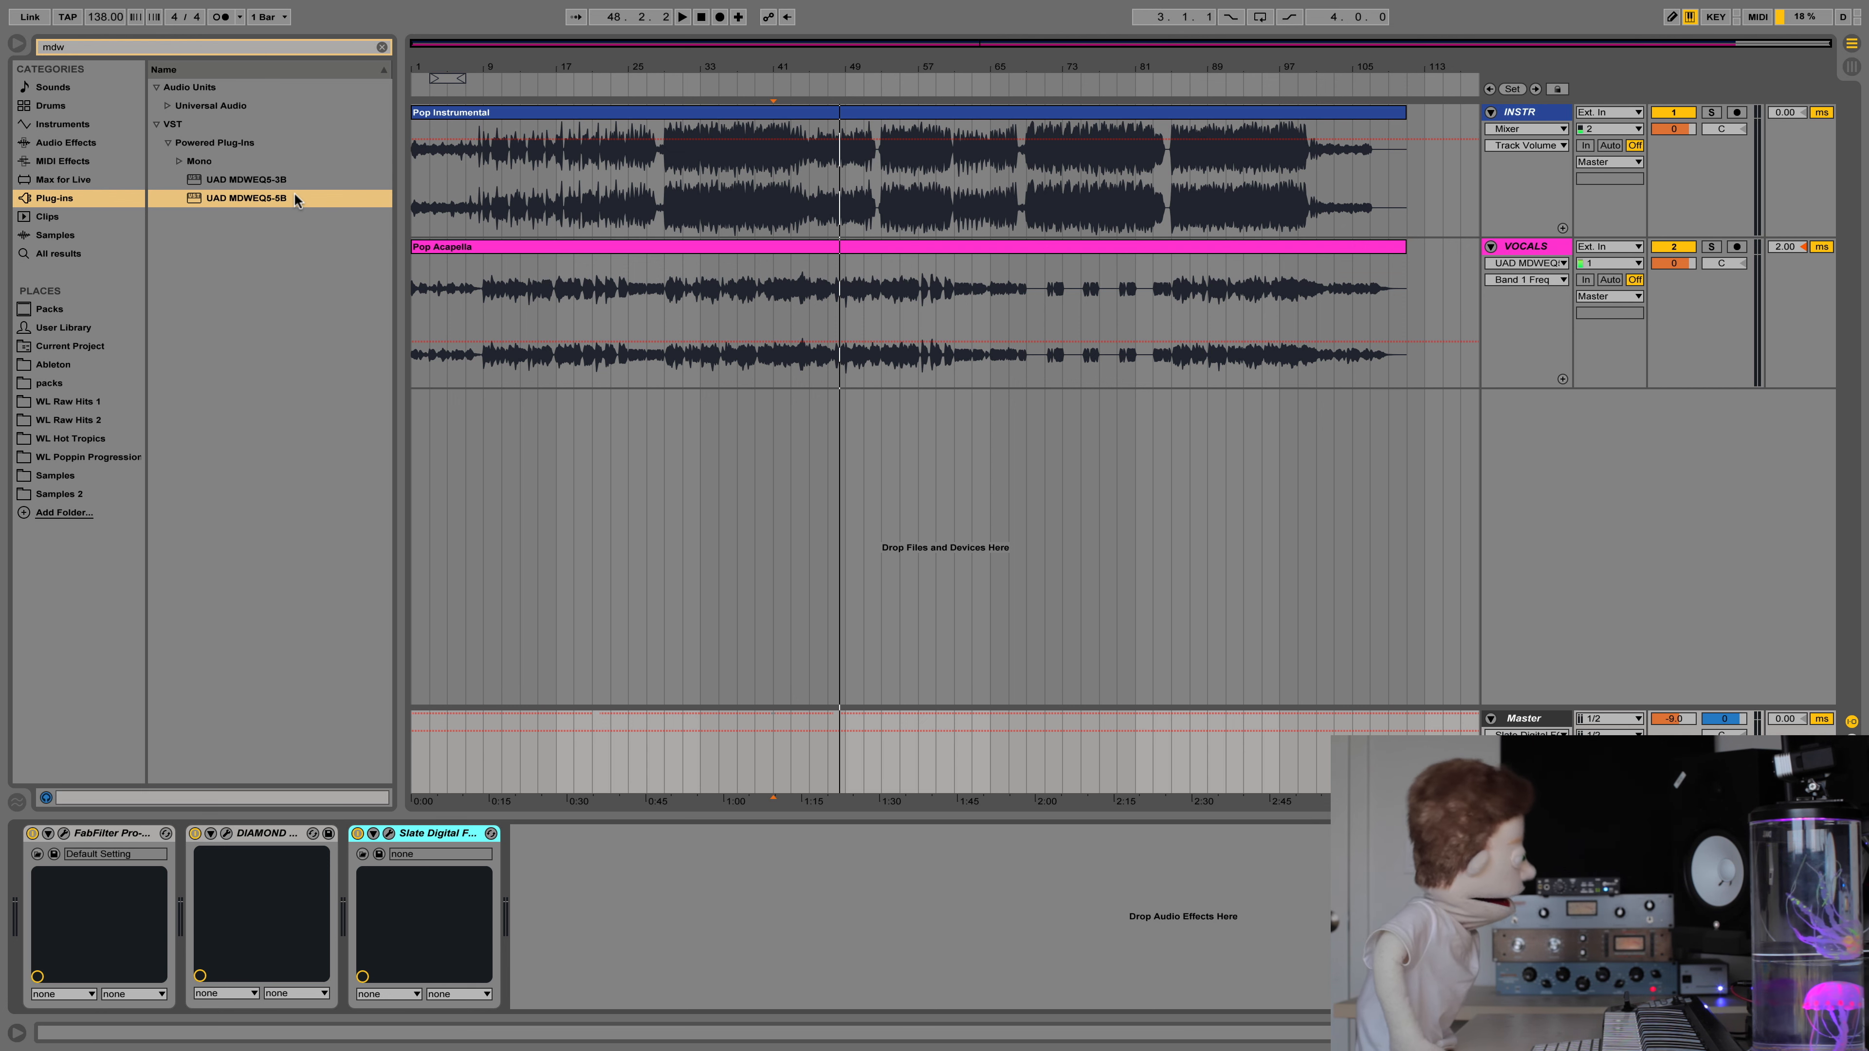
- Show the VOCALS track's effect chain via the Pop Acapella clip and search the plug-ins for "slate"
click(480, 246)
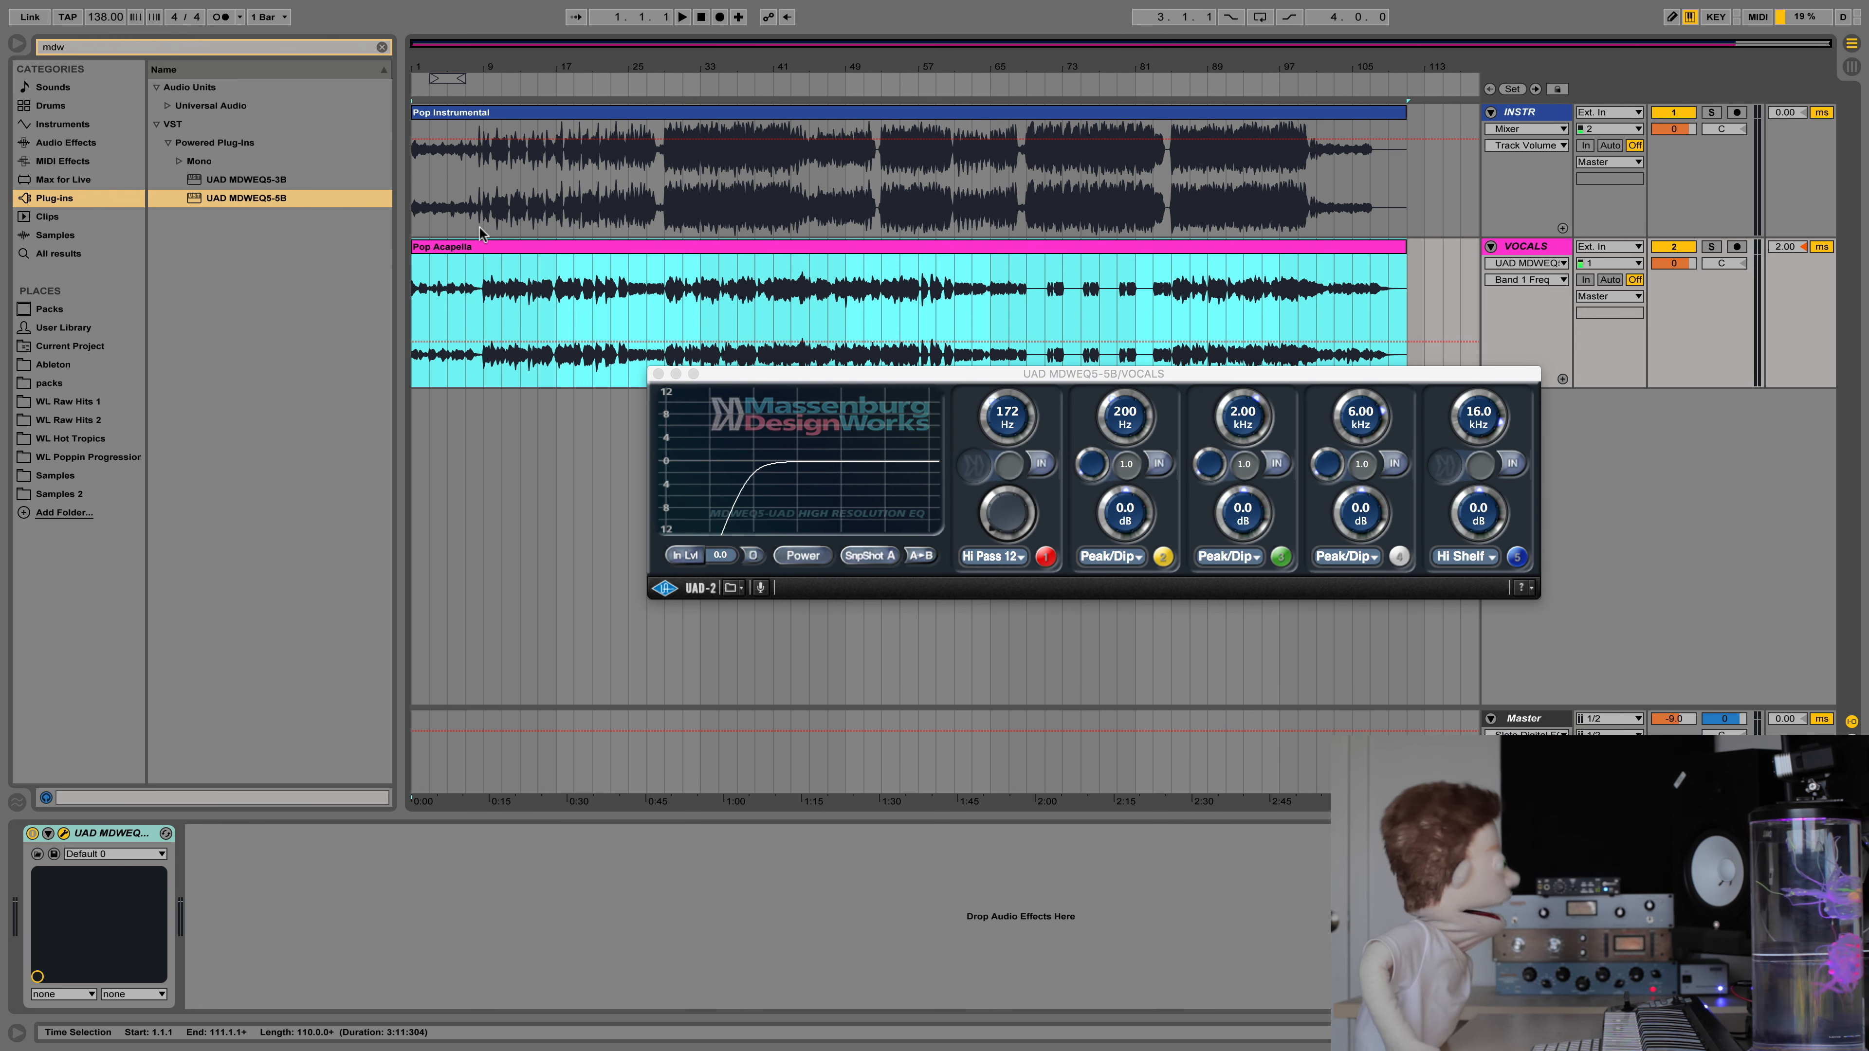
click(81, 46)
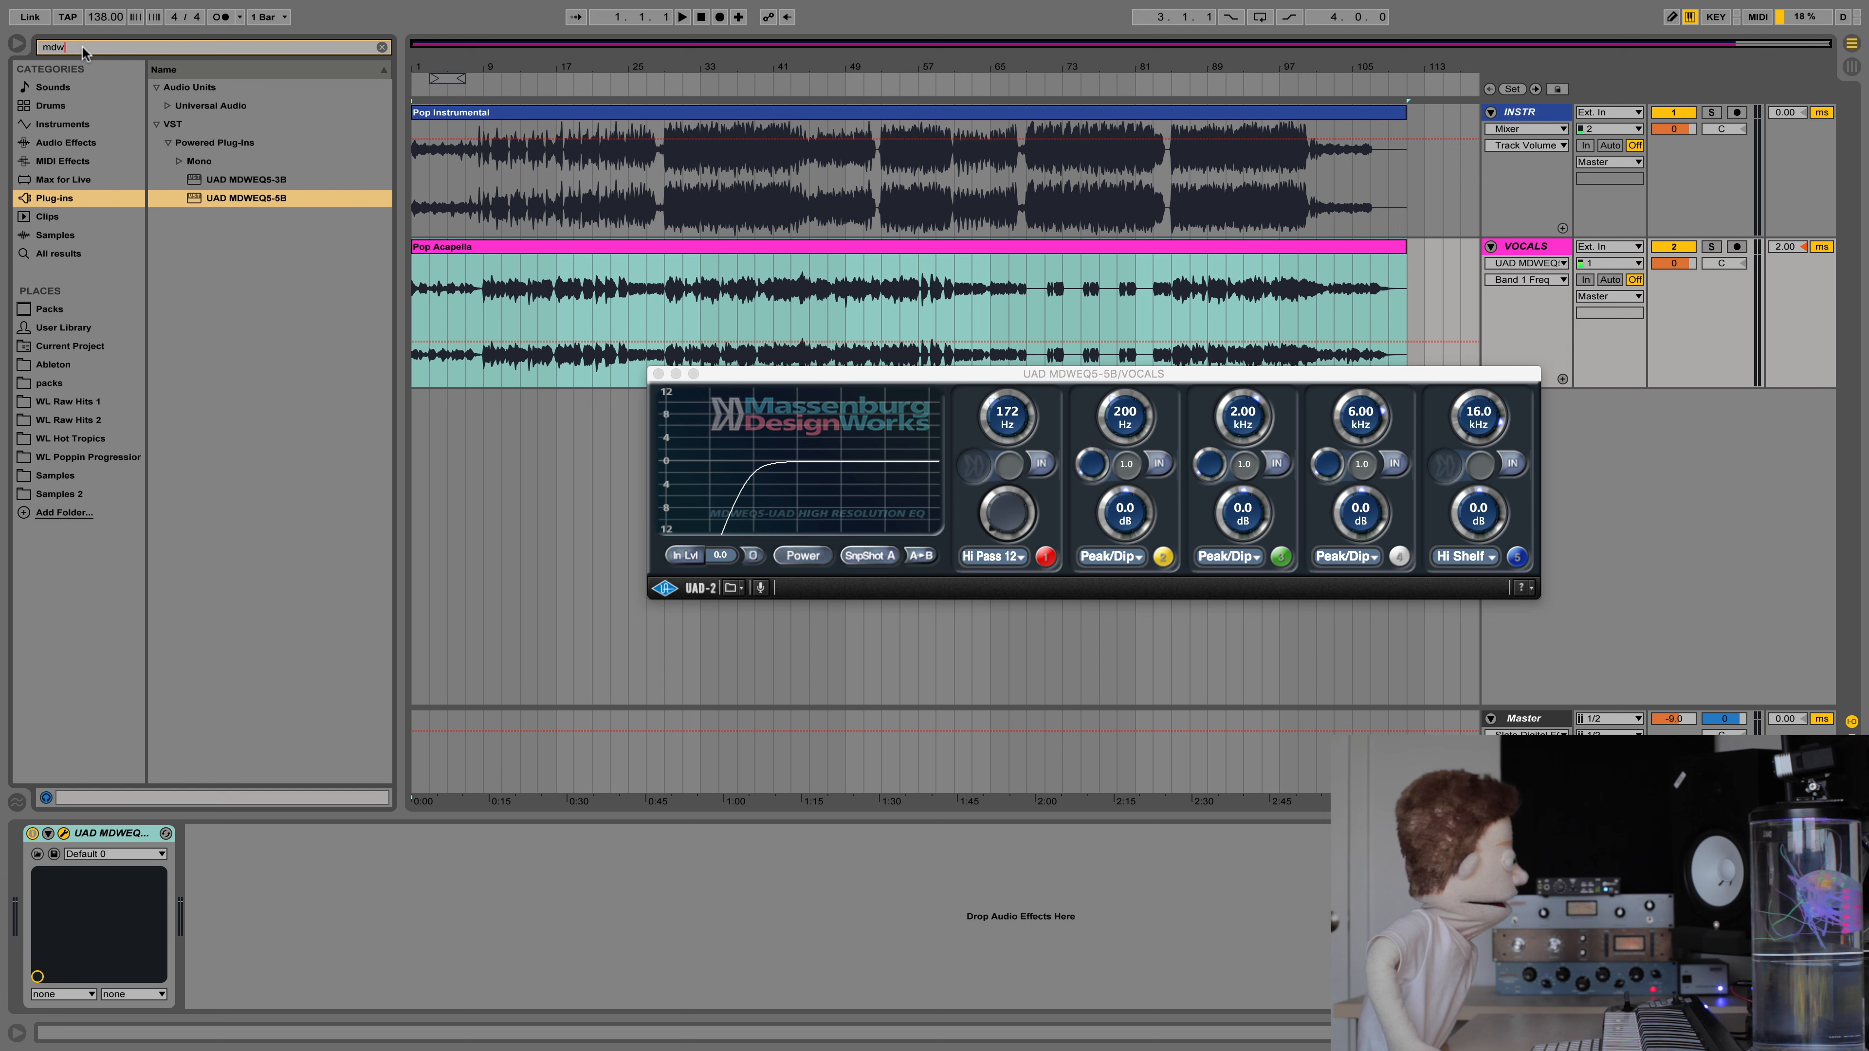
text(slate)
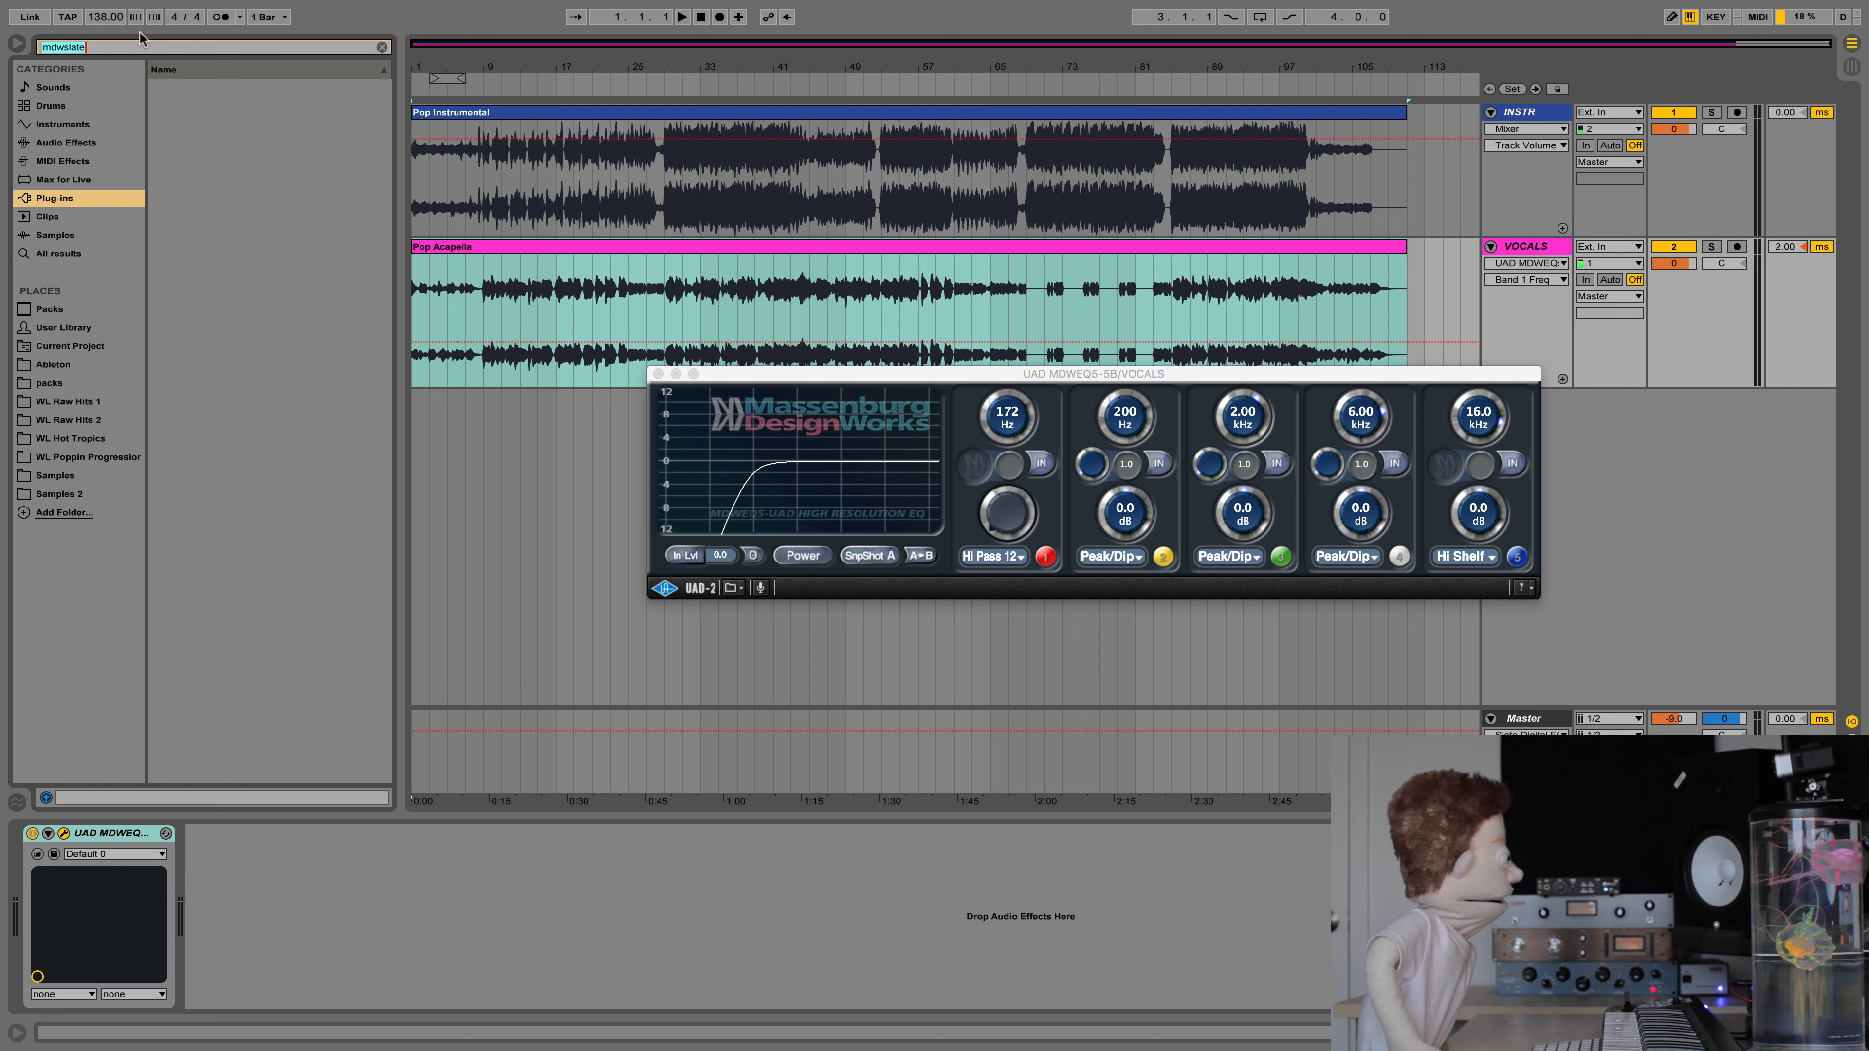
text(slate)
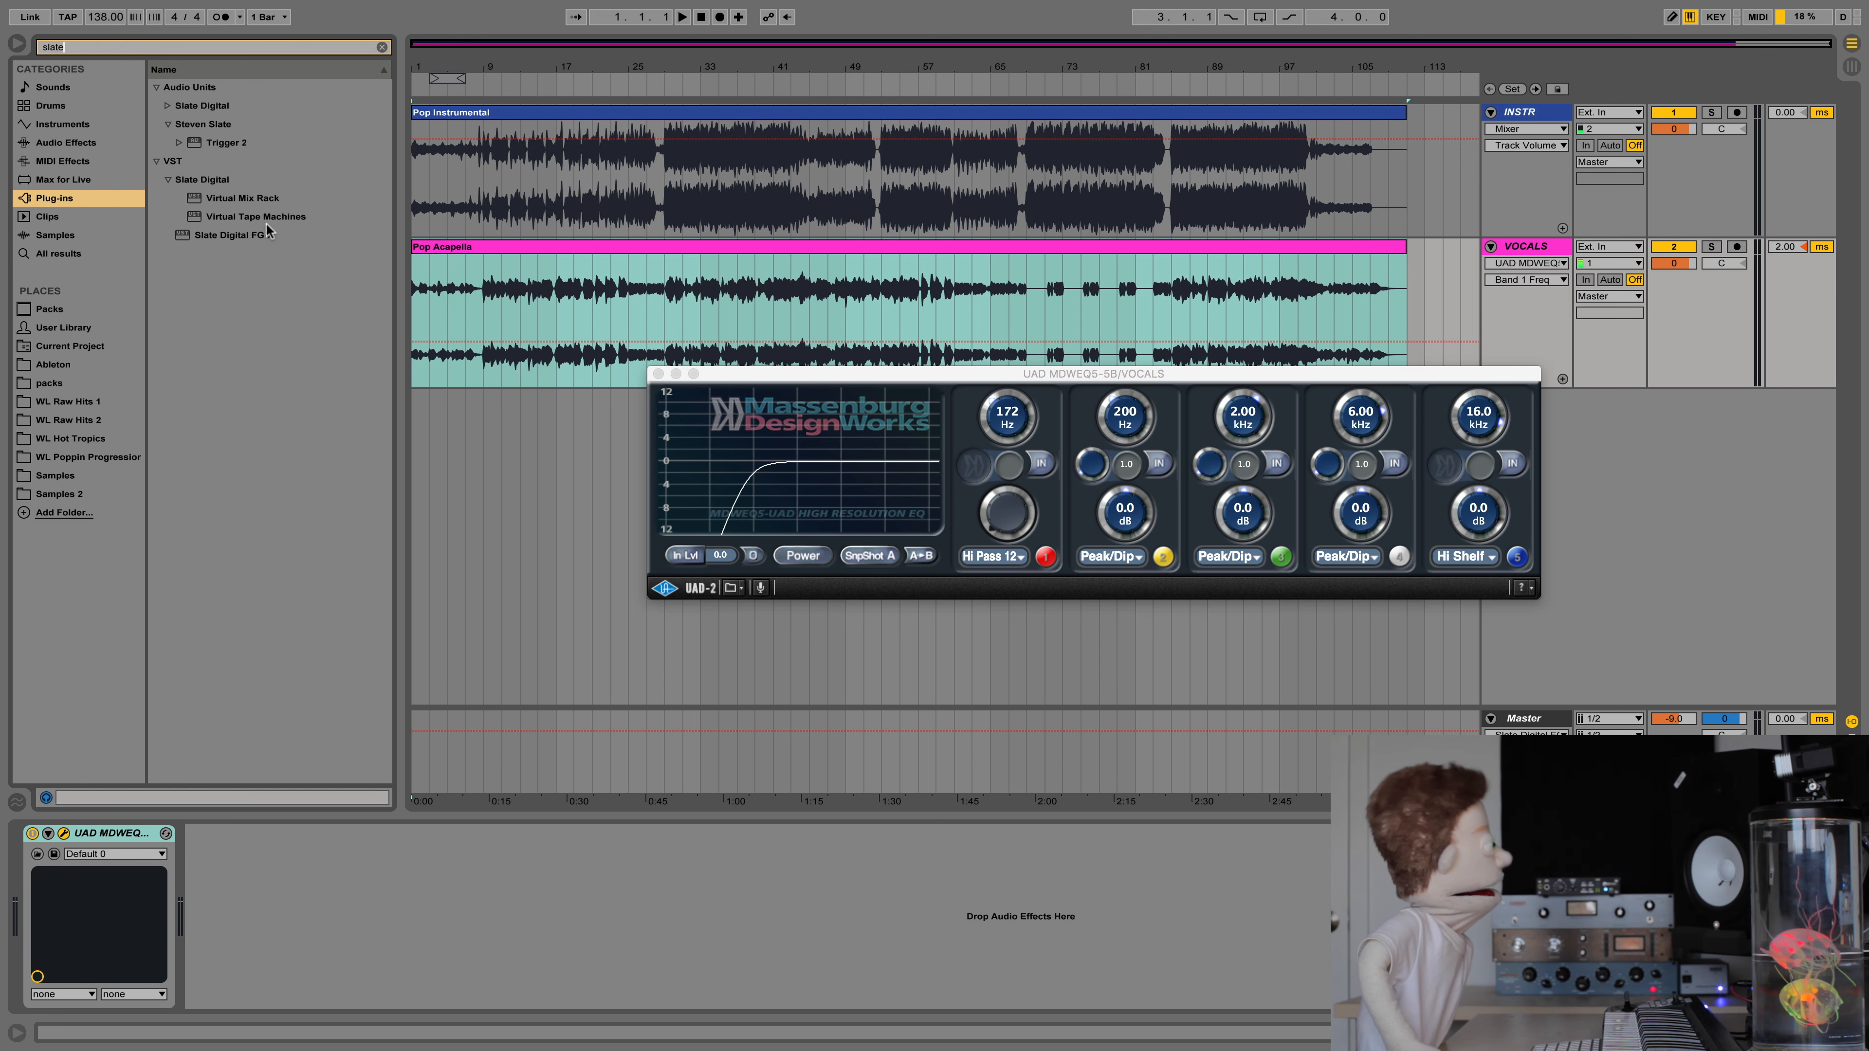
- Replace the UAD MDWEQ5-5B on the VOCALS track with Slate Digital's Virtual Mix Rack
click(266, 198)
drag(227, 755, 282, 892)
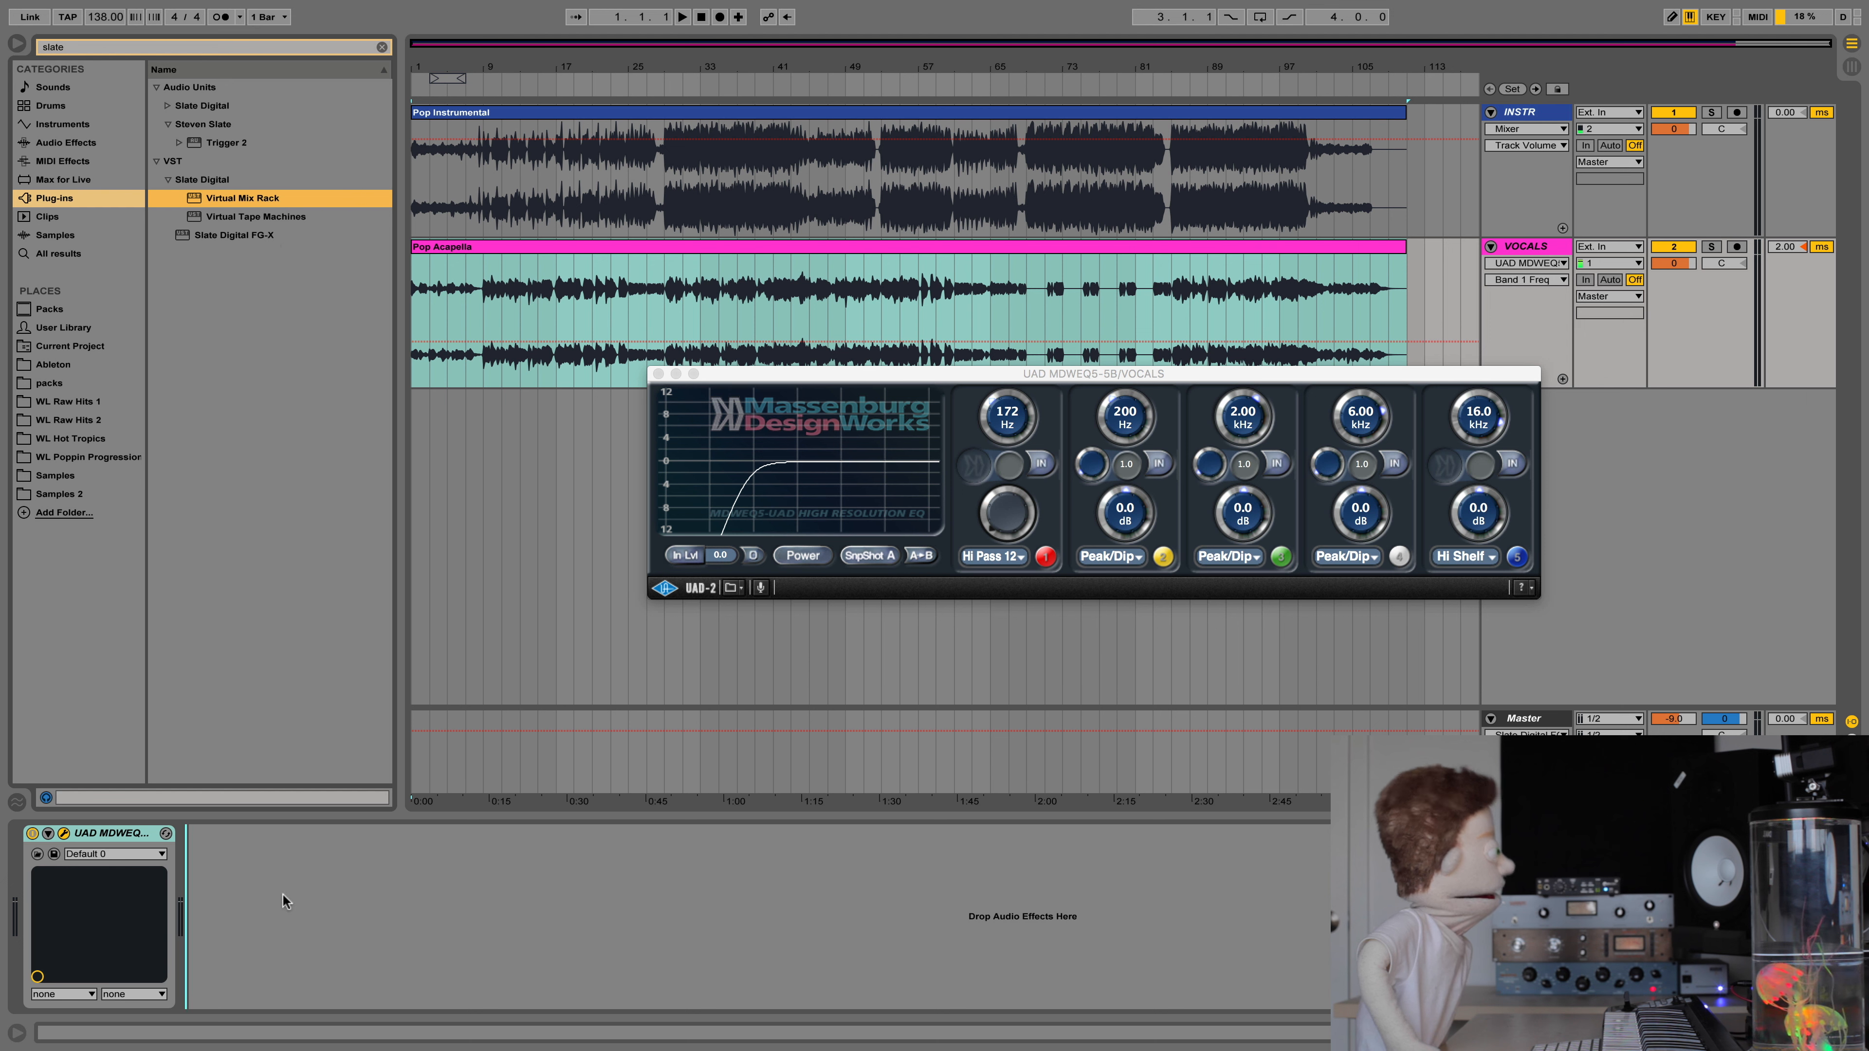
click(119, 835)
key(Delete)
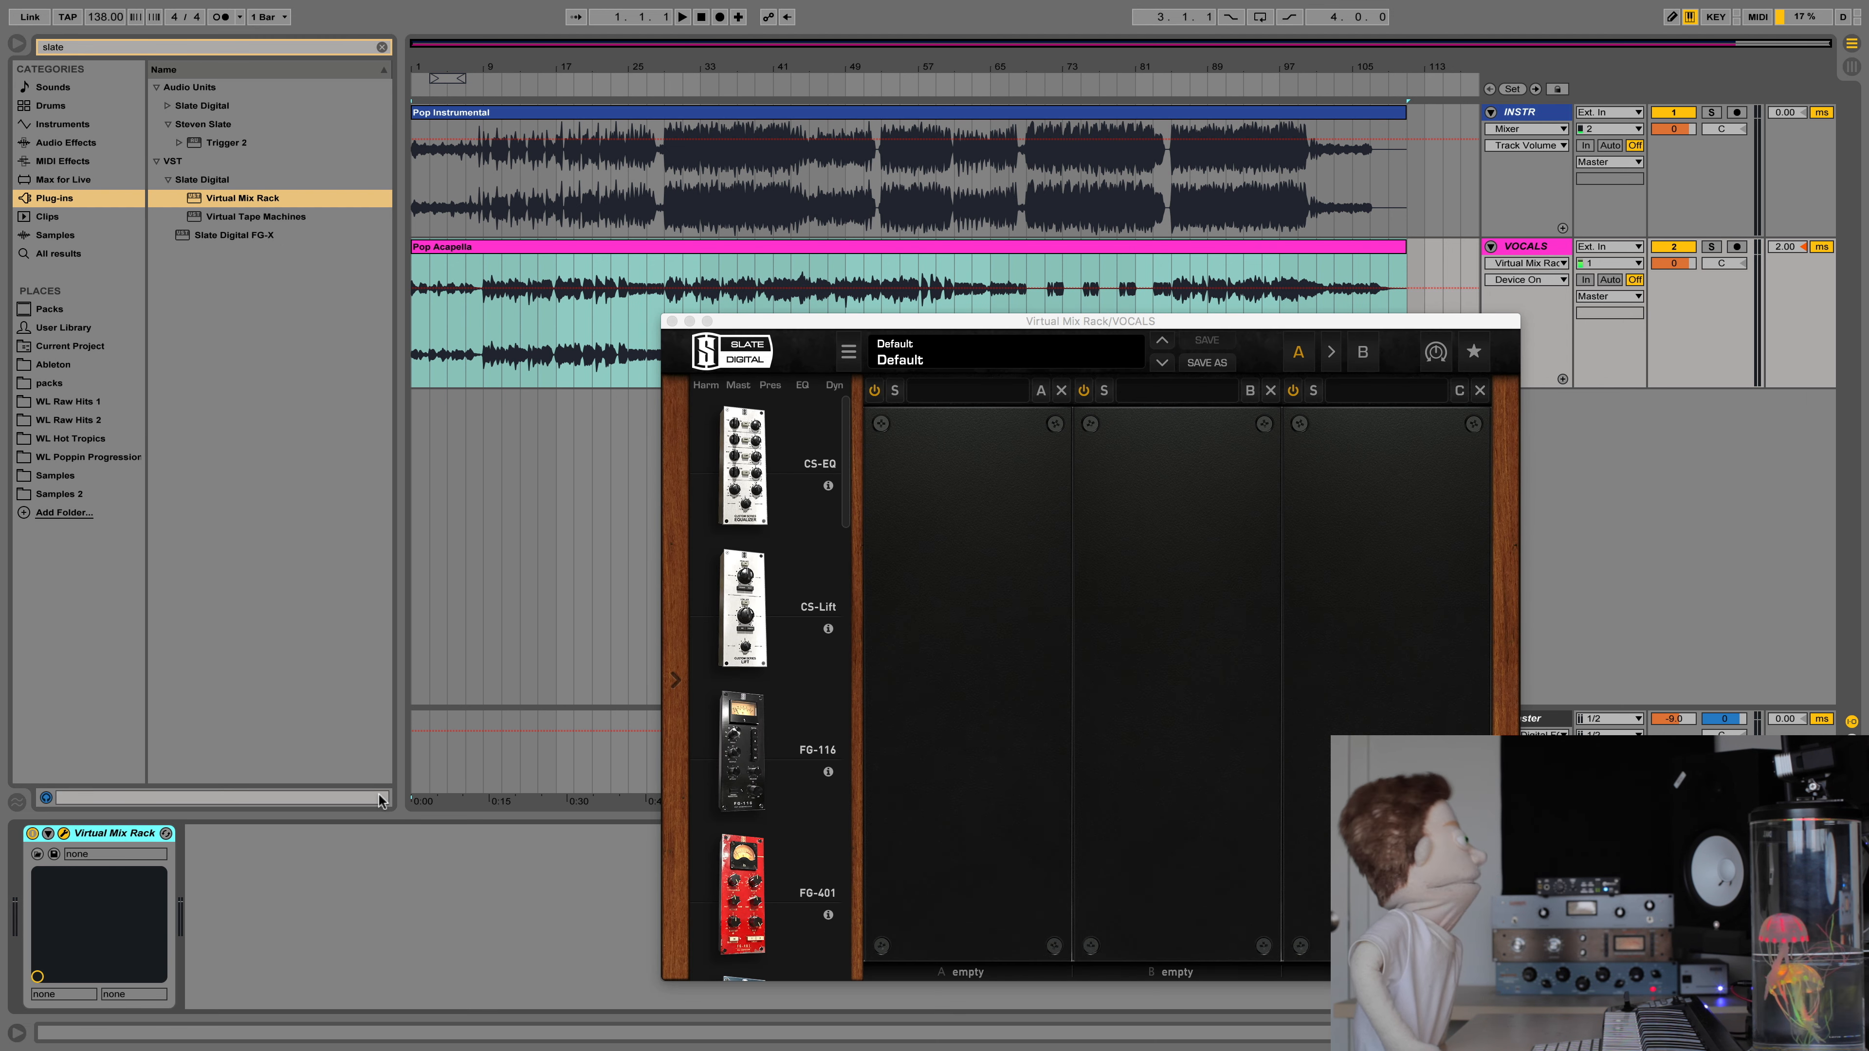
- Load the Revival module into slot A of the Virtual Mix Rack on VOCALS
scroll(809, 640, down, 10)
scroll(819, 637, down, 8)
drag(813, 582, 949, 453)
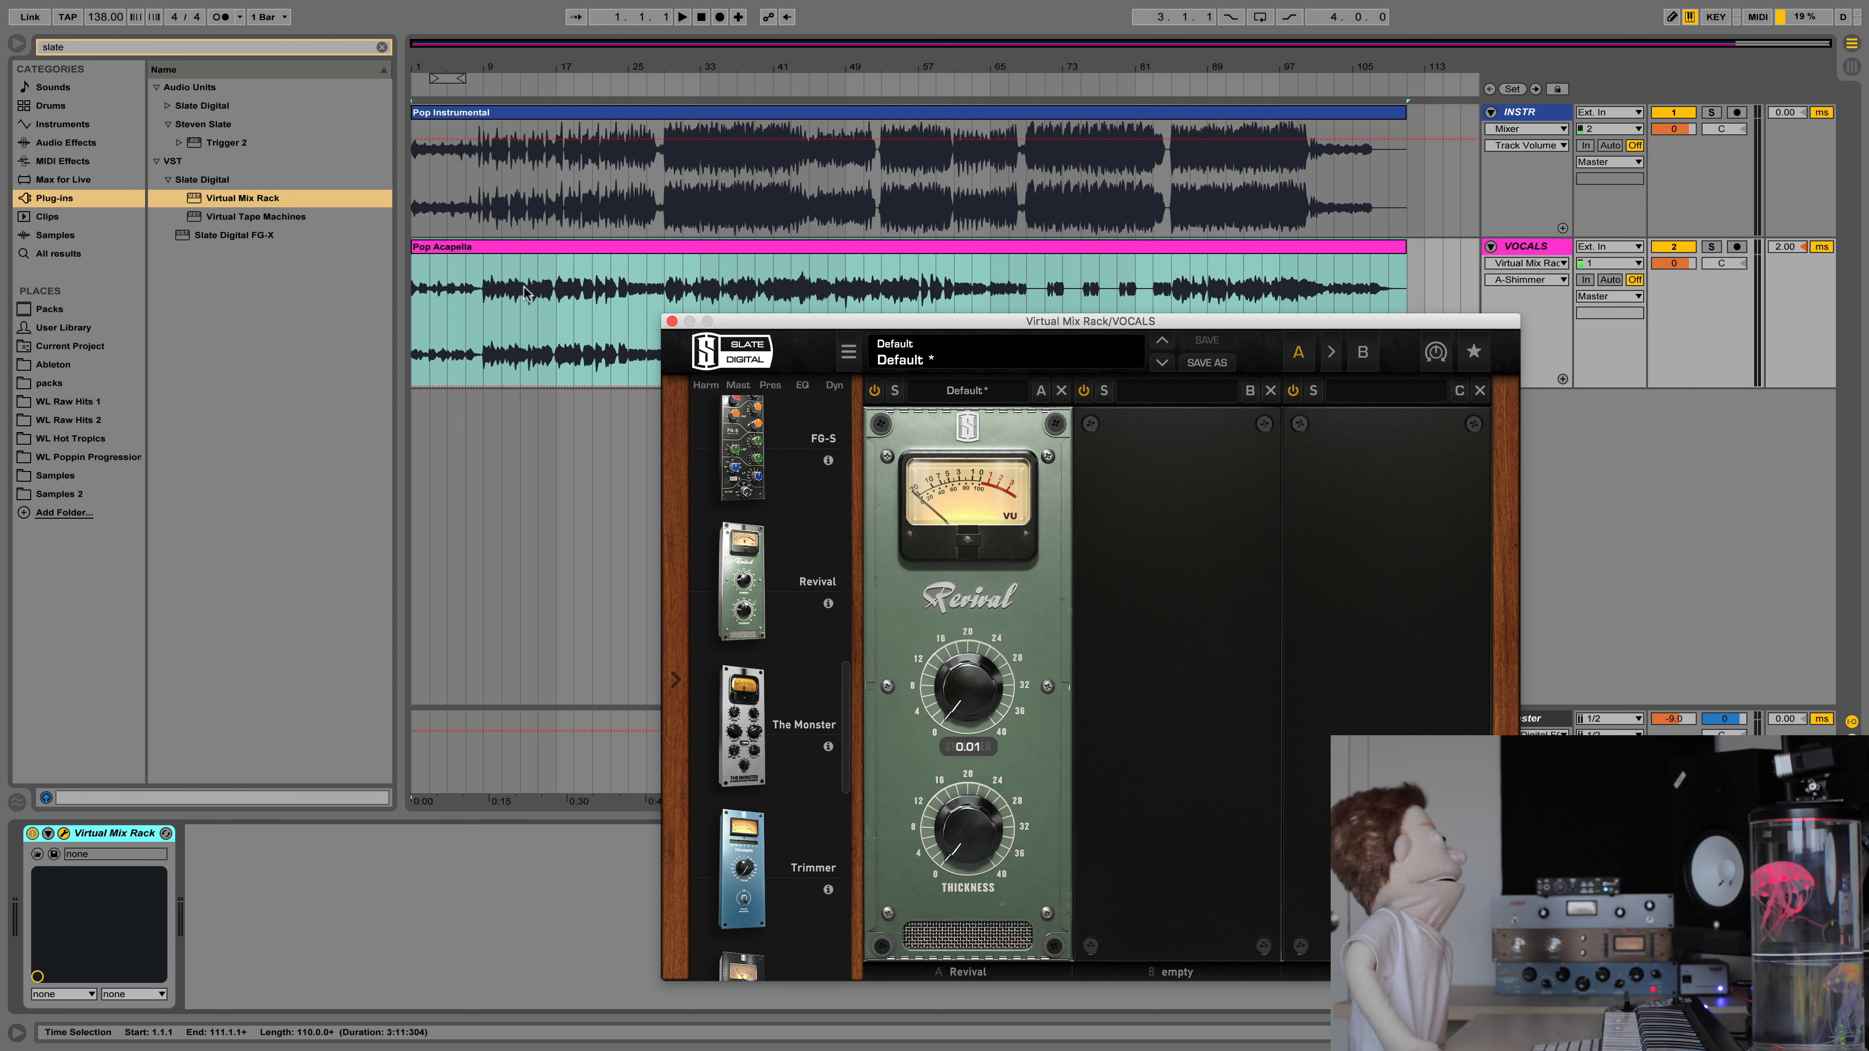
- Solo VOCALS, play it from bar 29 and raise Revival's Shimmer to 24.9
click(678, 268)
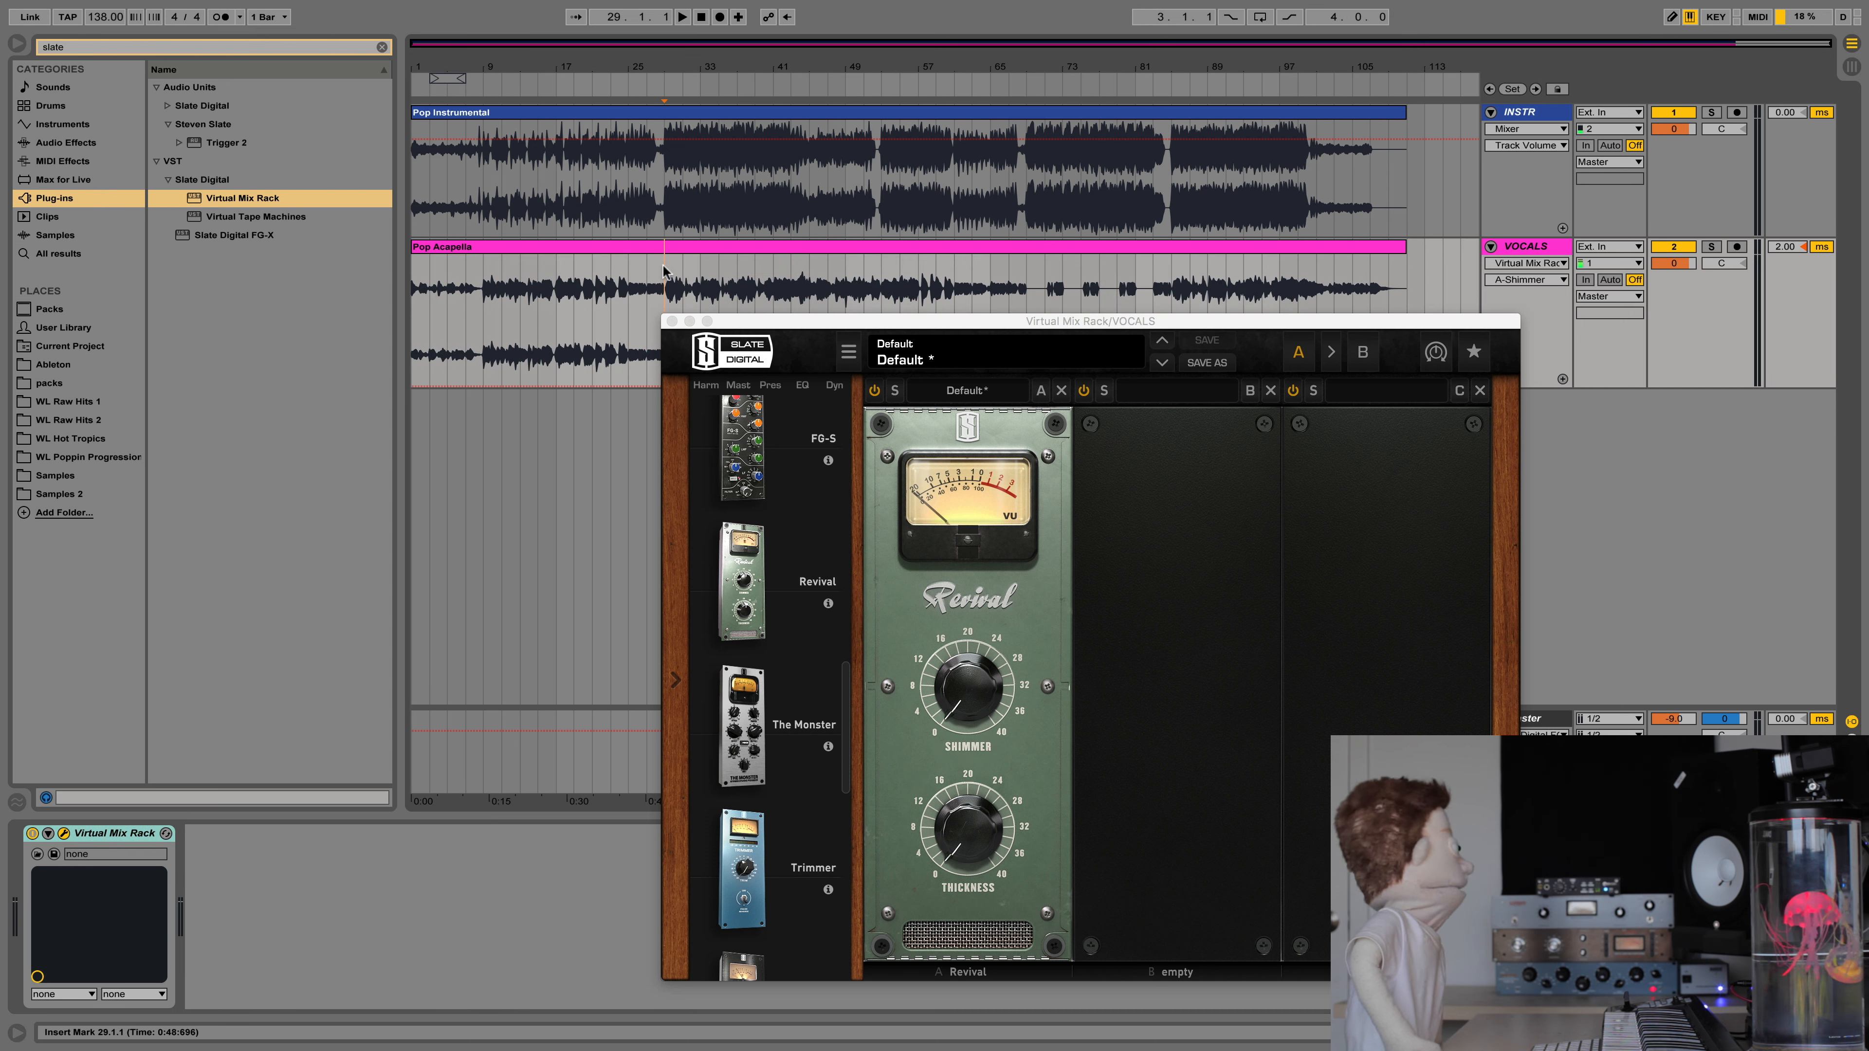
click(1712, 247)
key(space)
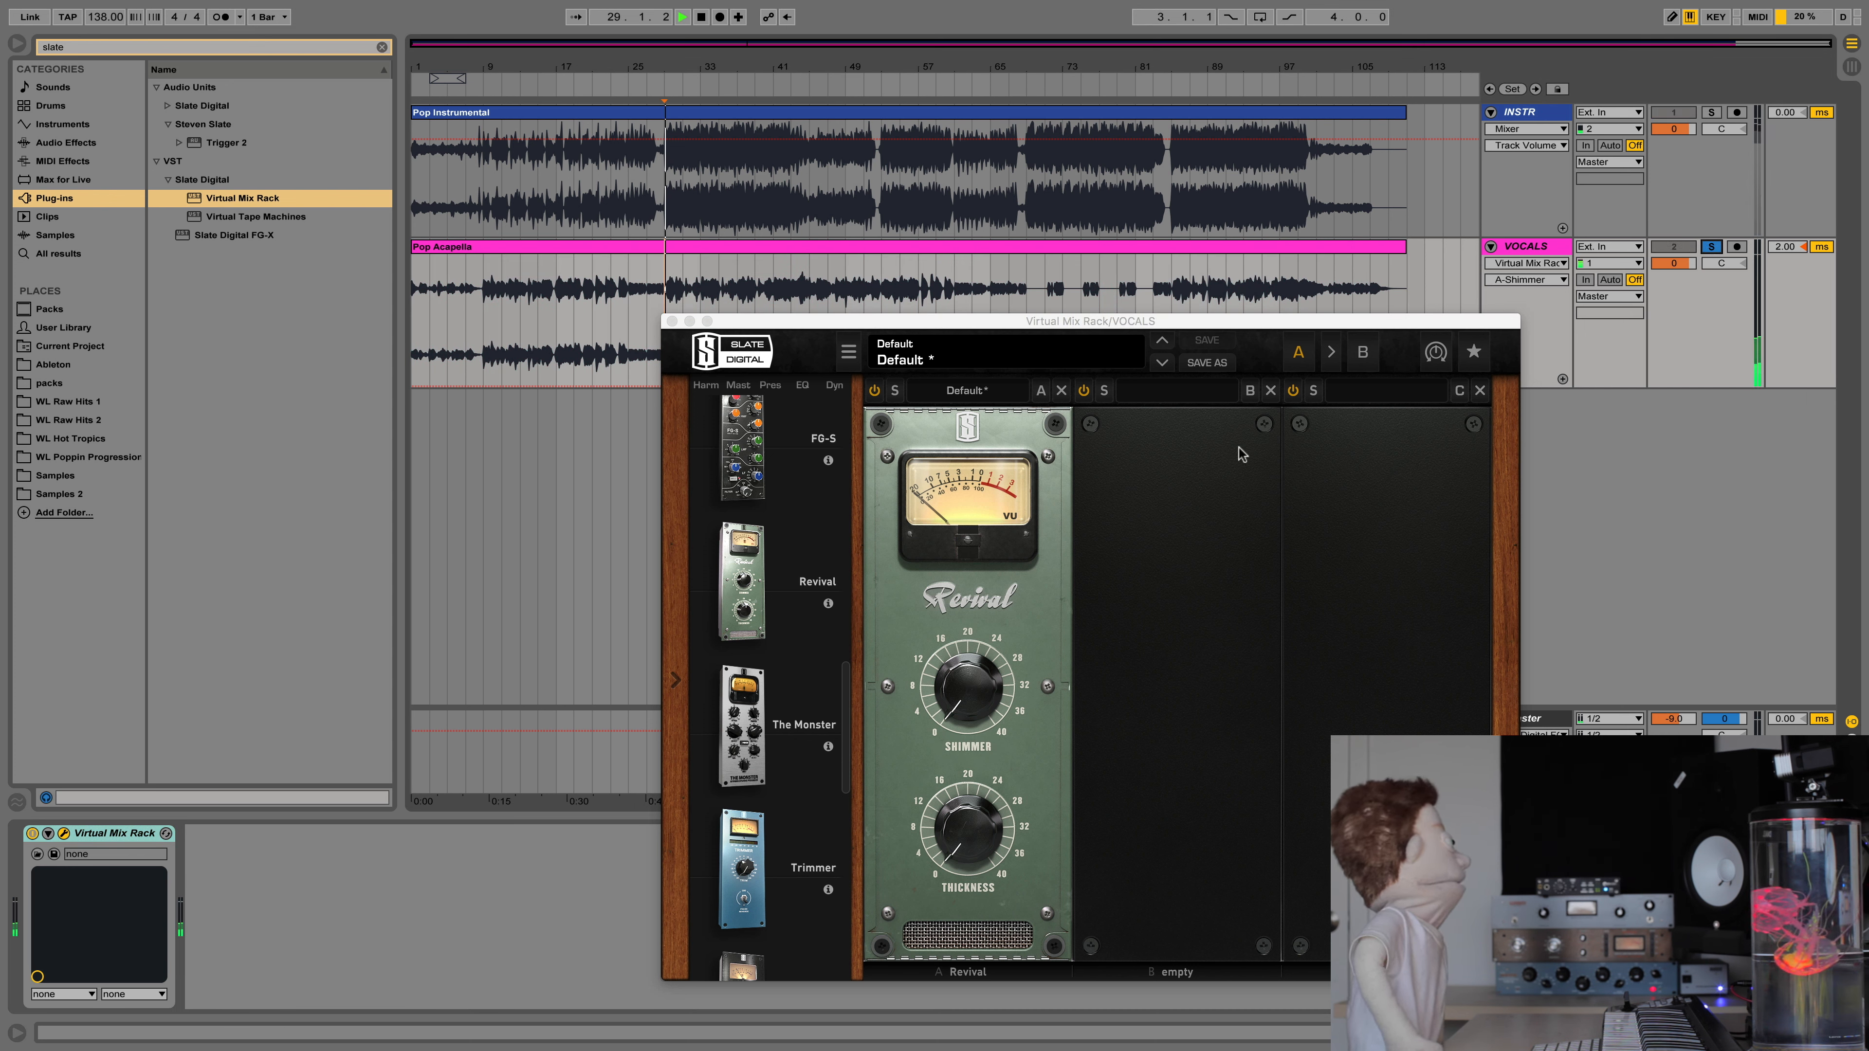
drag(978, 637, 998, 519)
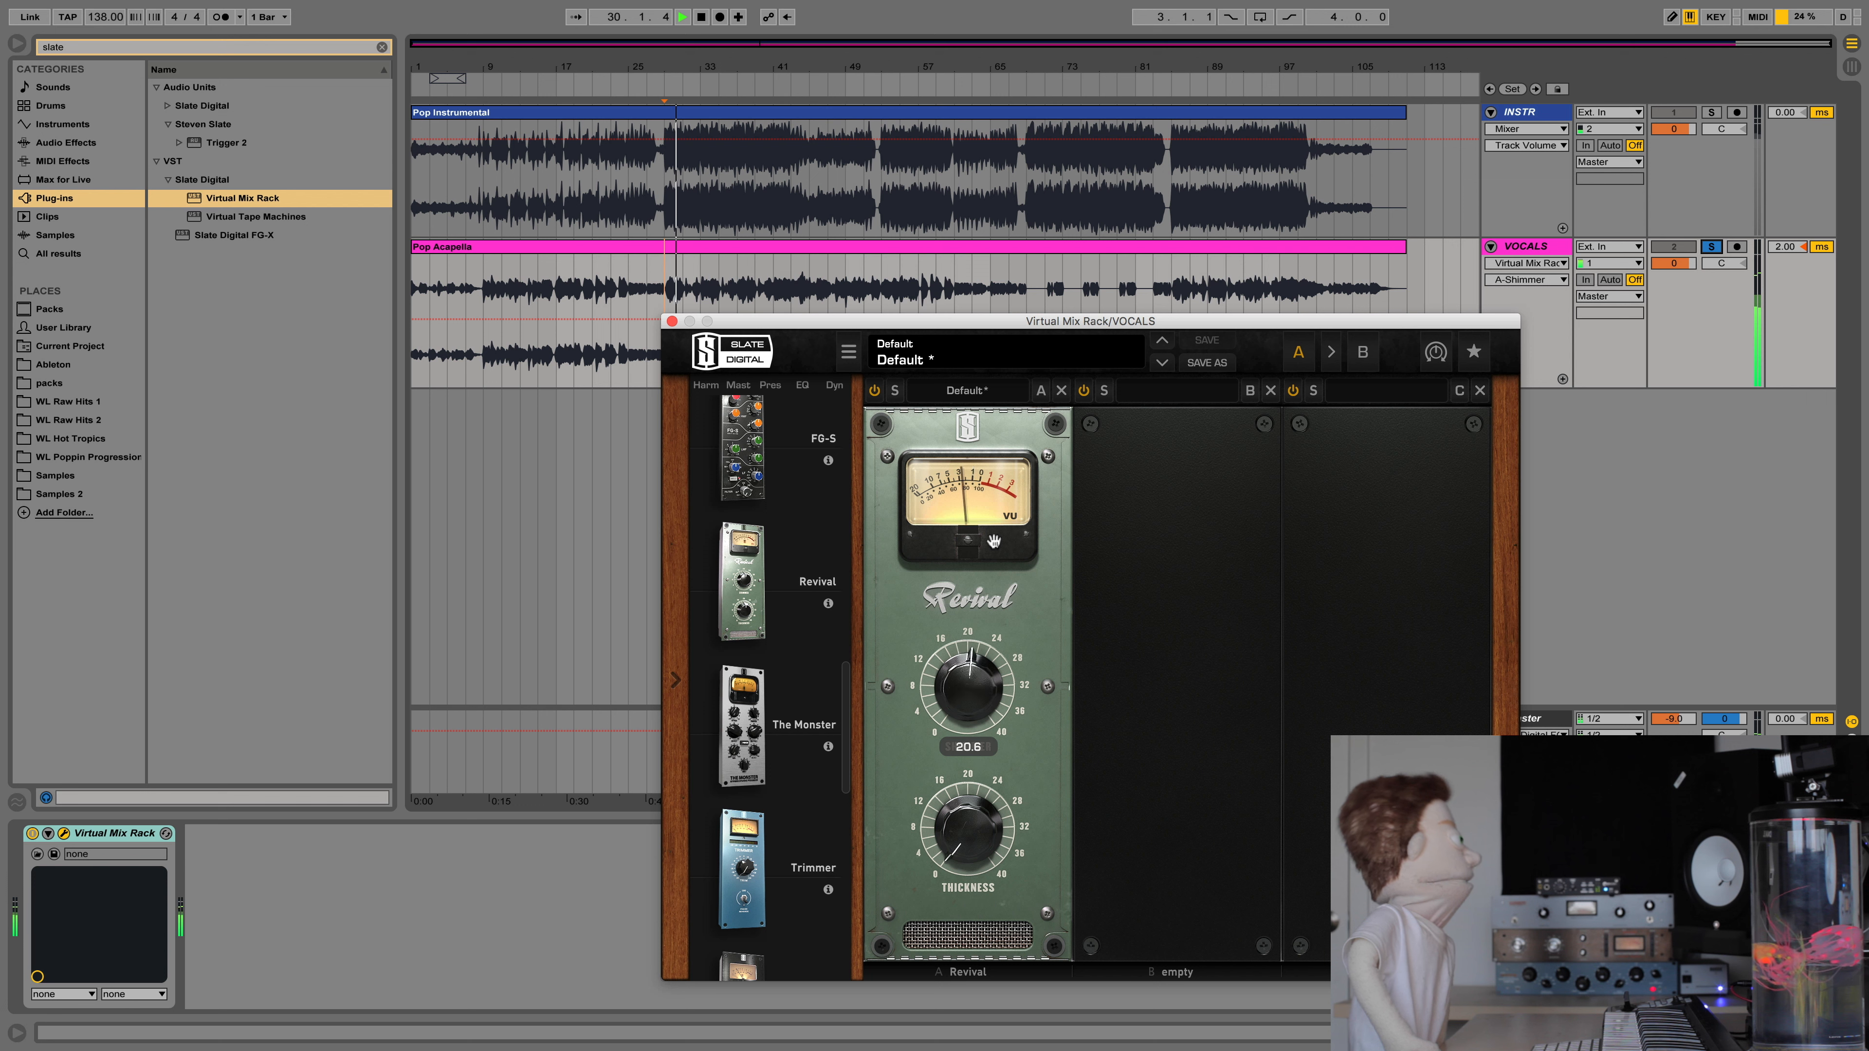
key(space)
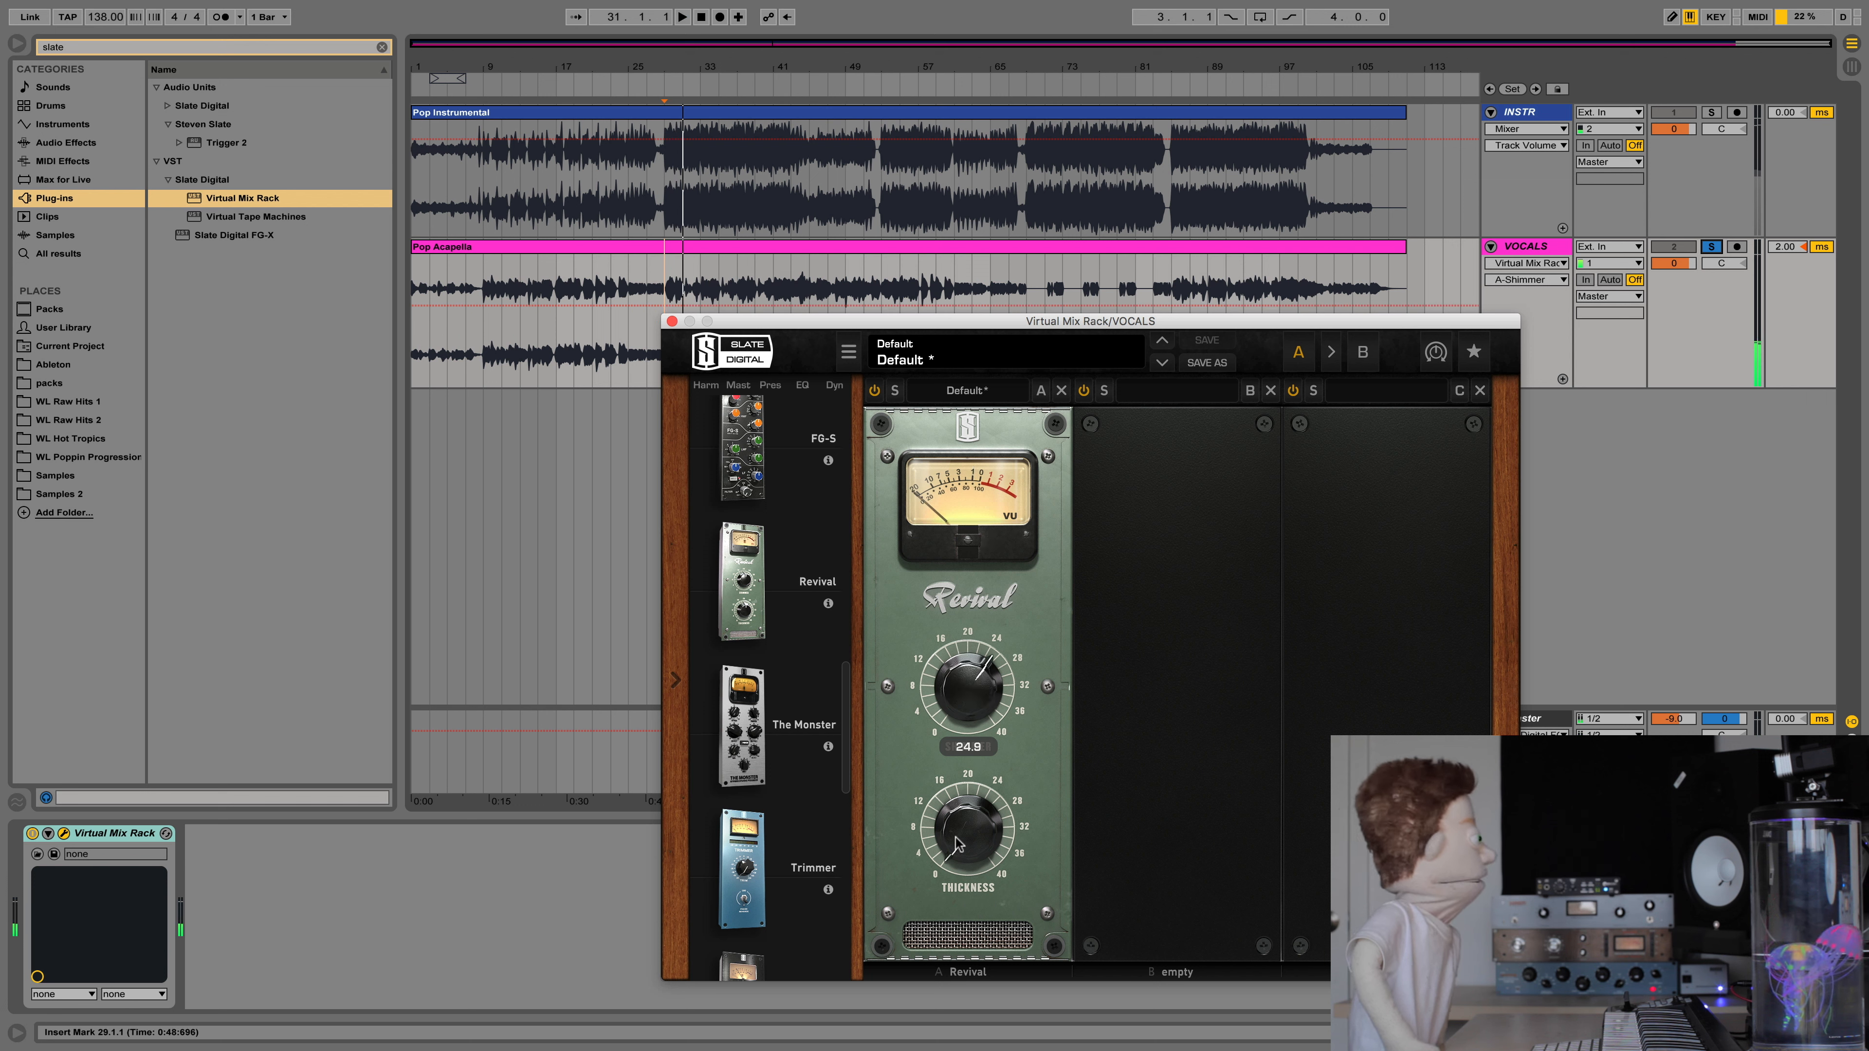
- Raise Revival's Thickness to about 20 and Shimmer to about 26 while auditioning the soloed vocal
drag(965, 837, 966, 805)
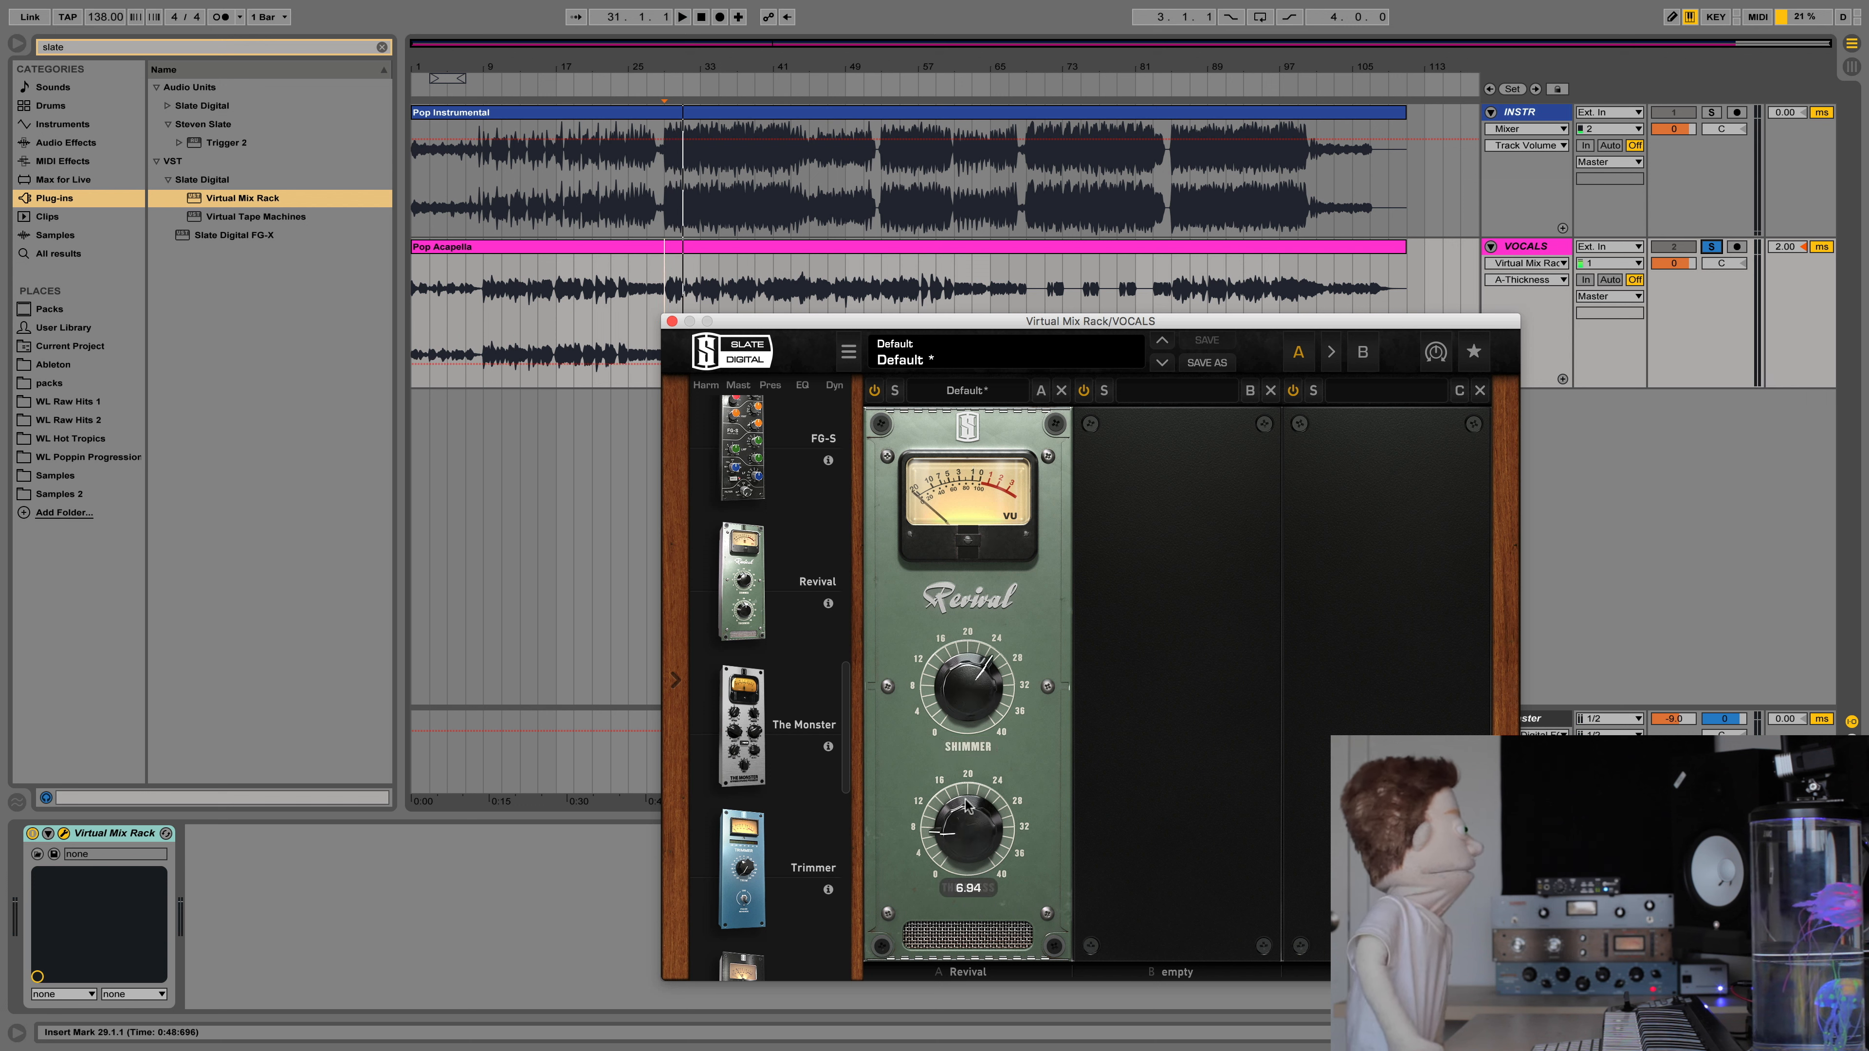
key(space)
drag(973, 808, 976, 688)
click(990, 660)
drag(969, 803, 966, 872)
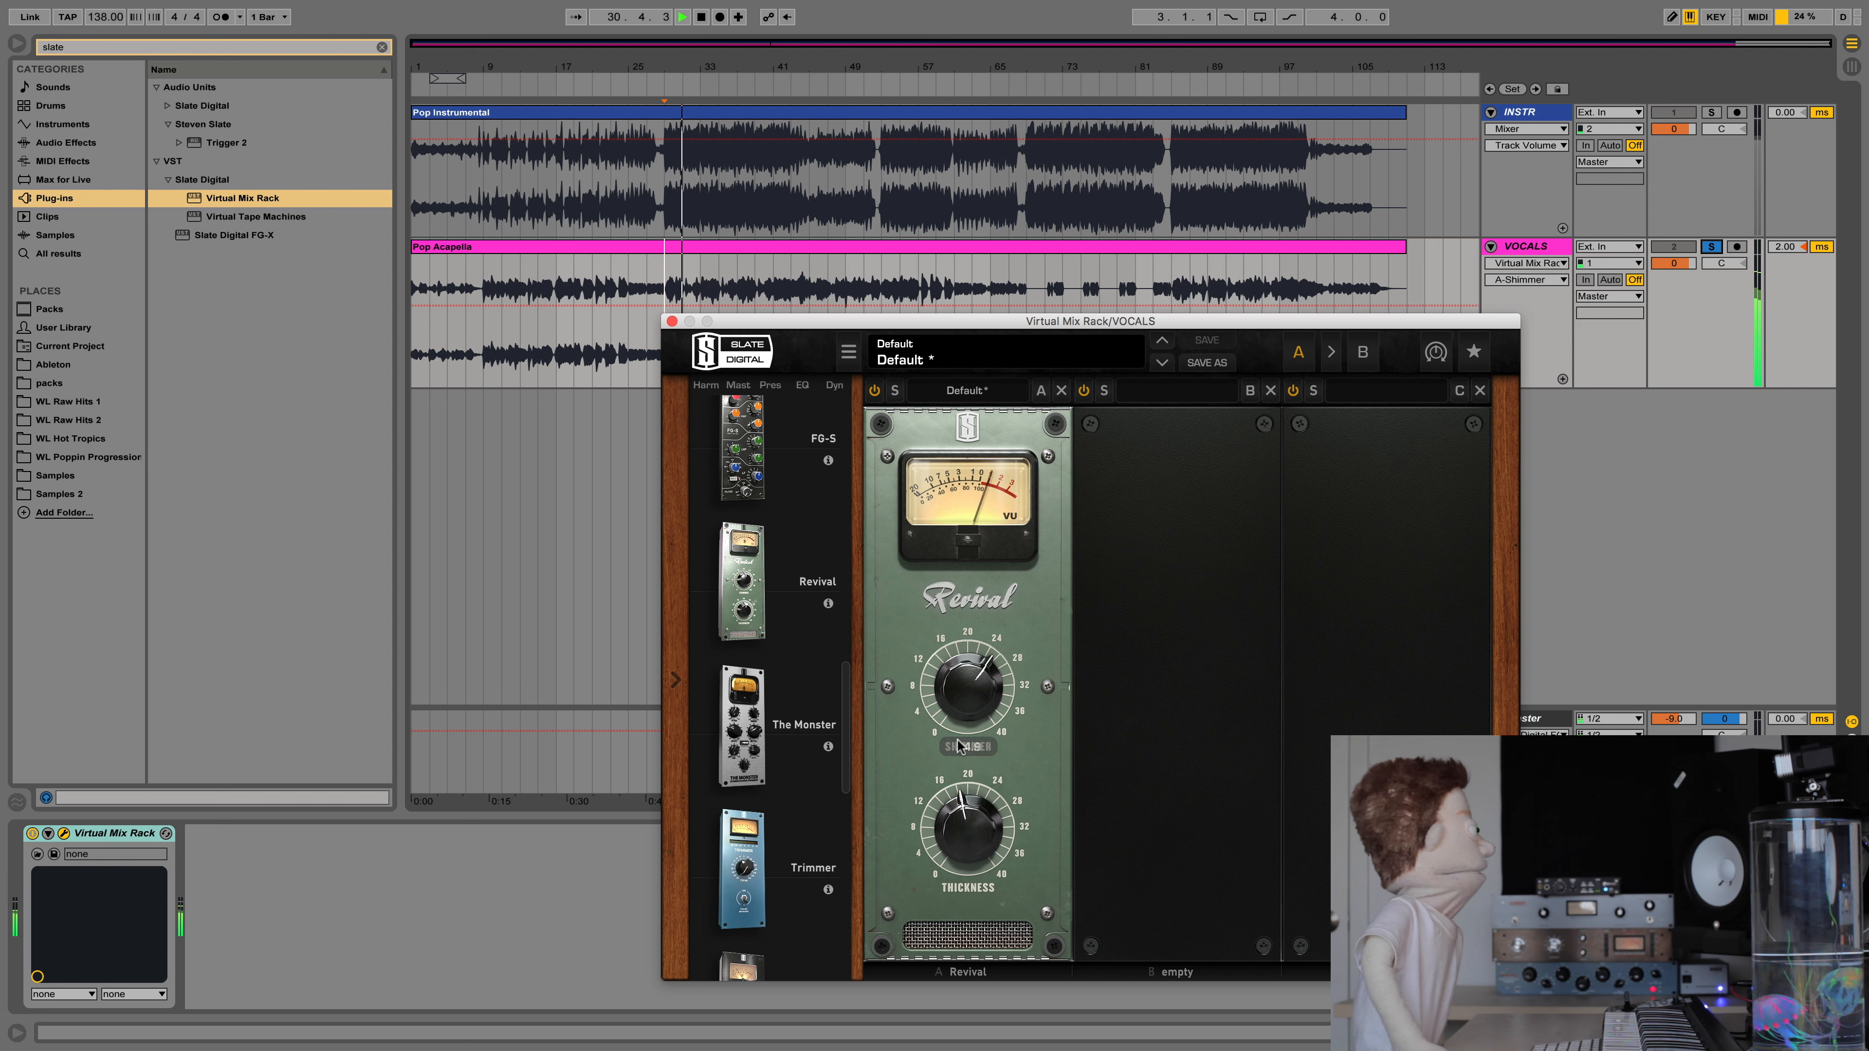
mouse_move(970, 694)
mouse_down()
mouse_move(967, 650)
mouse_move(969, 708)
mouse_up()
key(space)
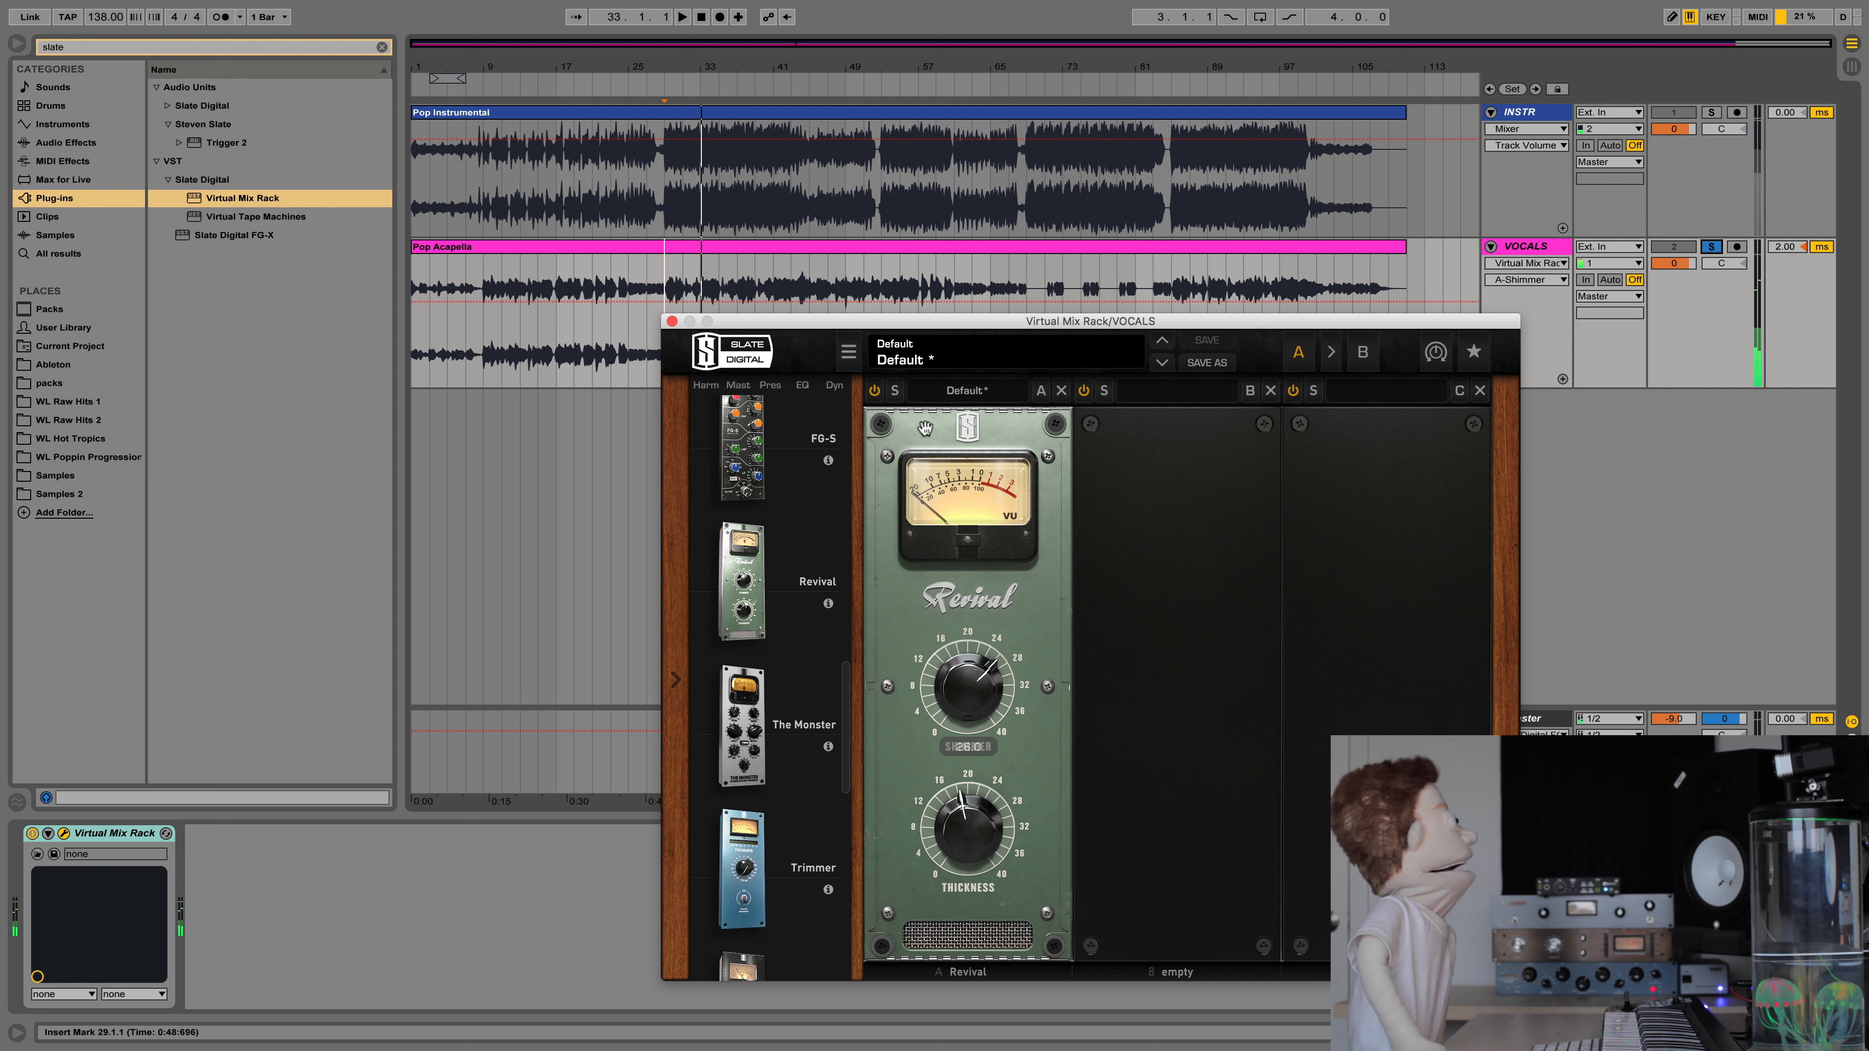
drag(945, 826, 940, 838)
drag(945, 839, 964, 806)
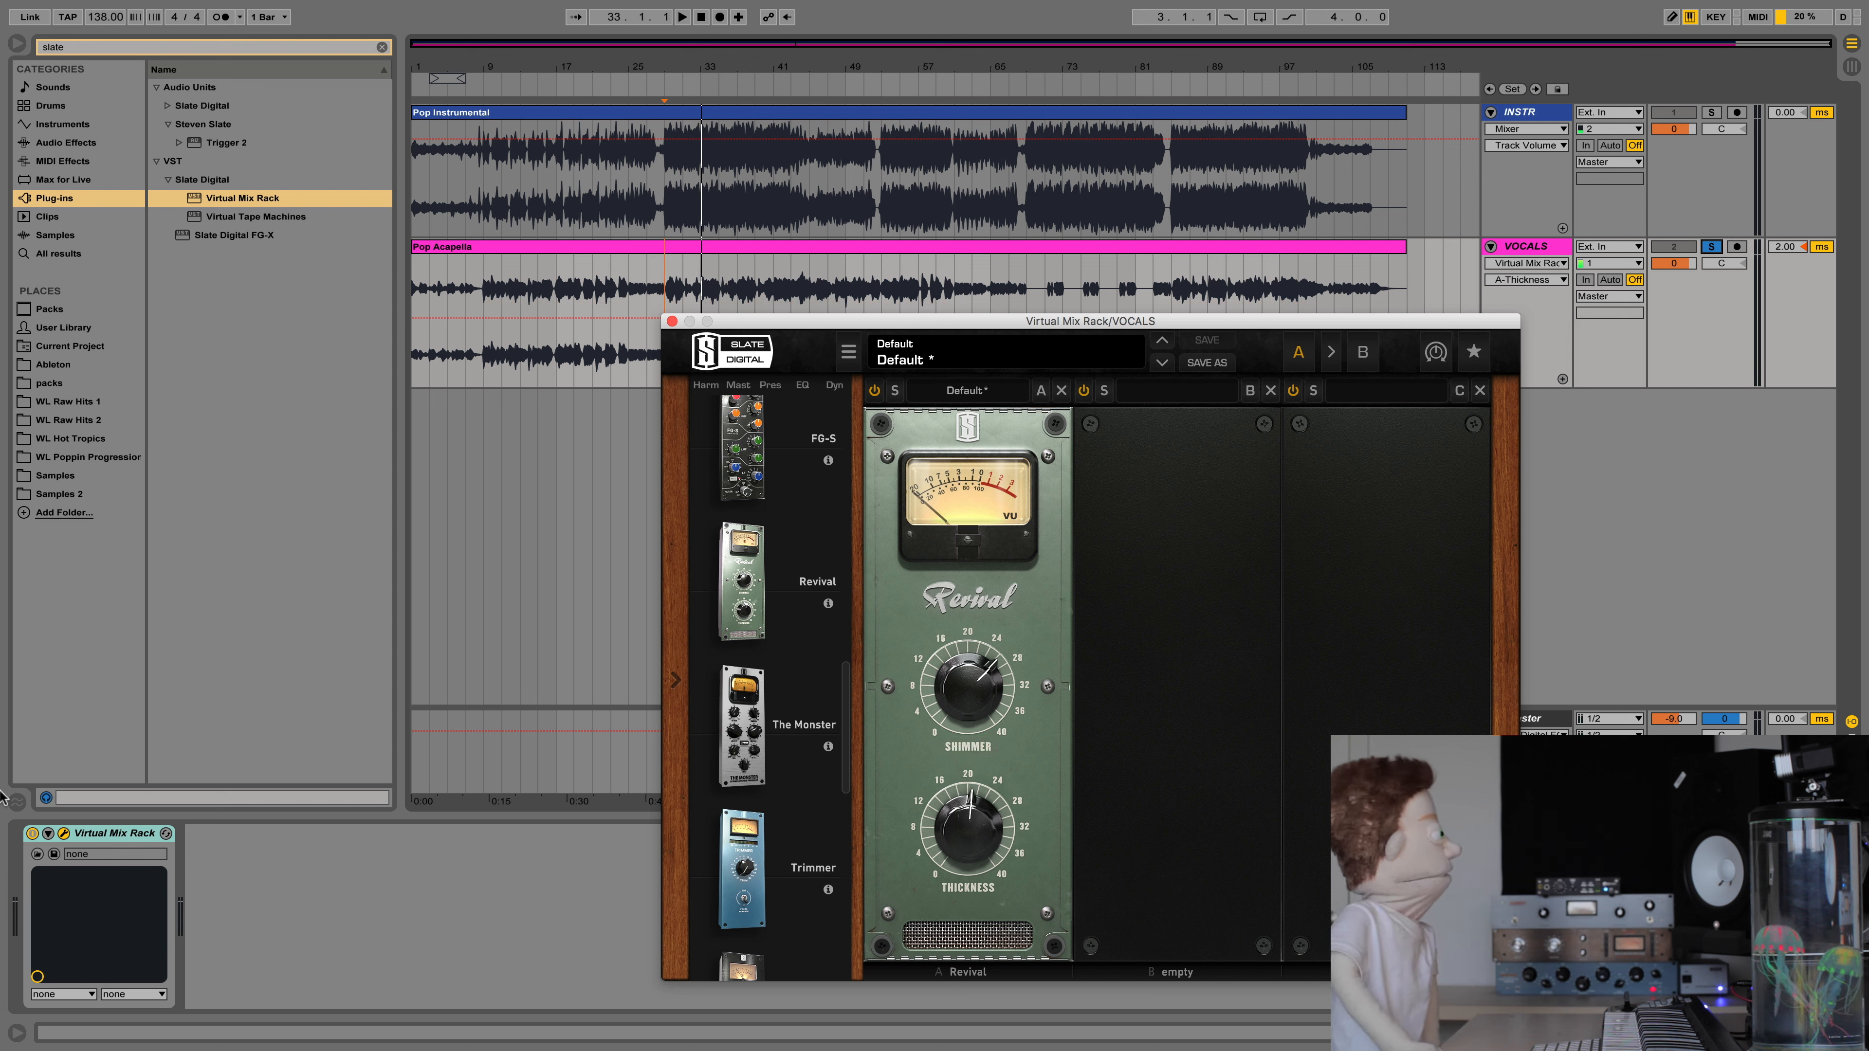
- Compare the vocal with the Virtual Mix Rack bypassed and active, and raise Revival's Shimmer to about 30
key(space)
click(33, 833)
click(33, 833)
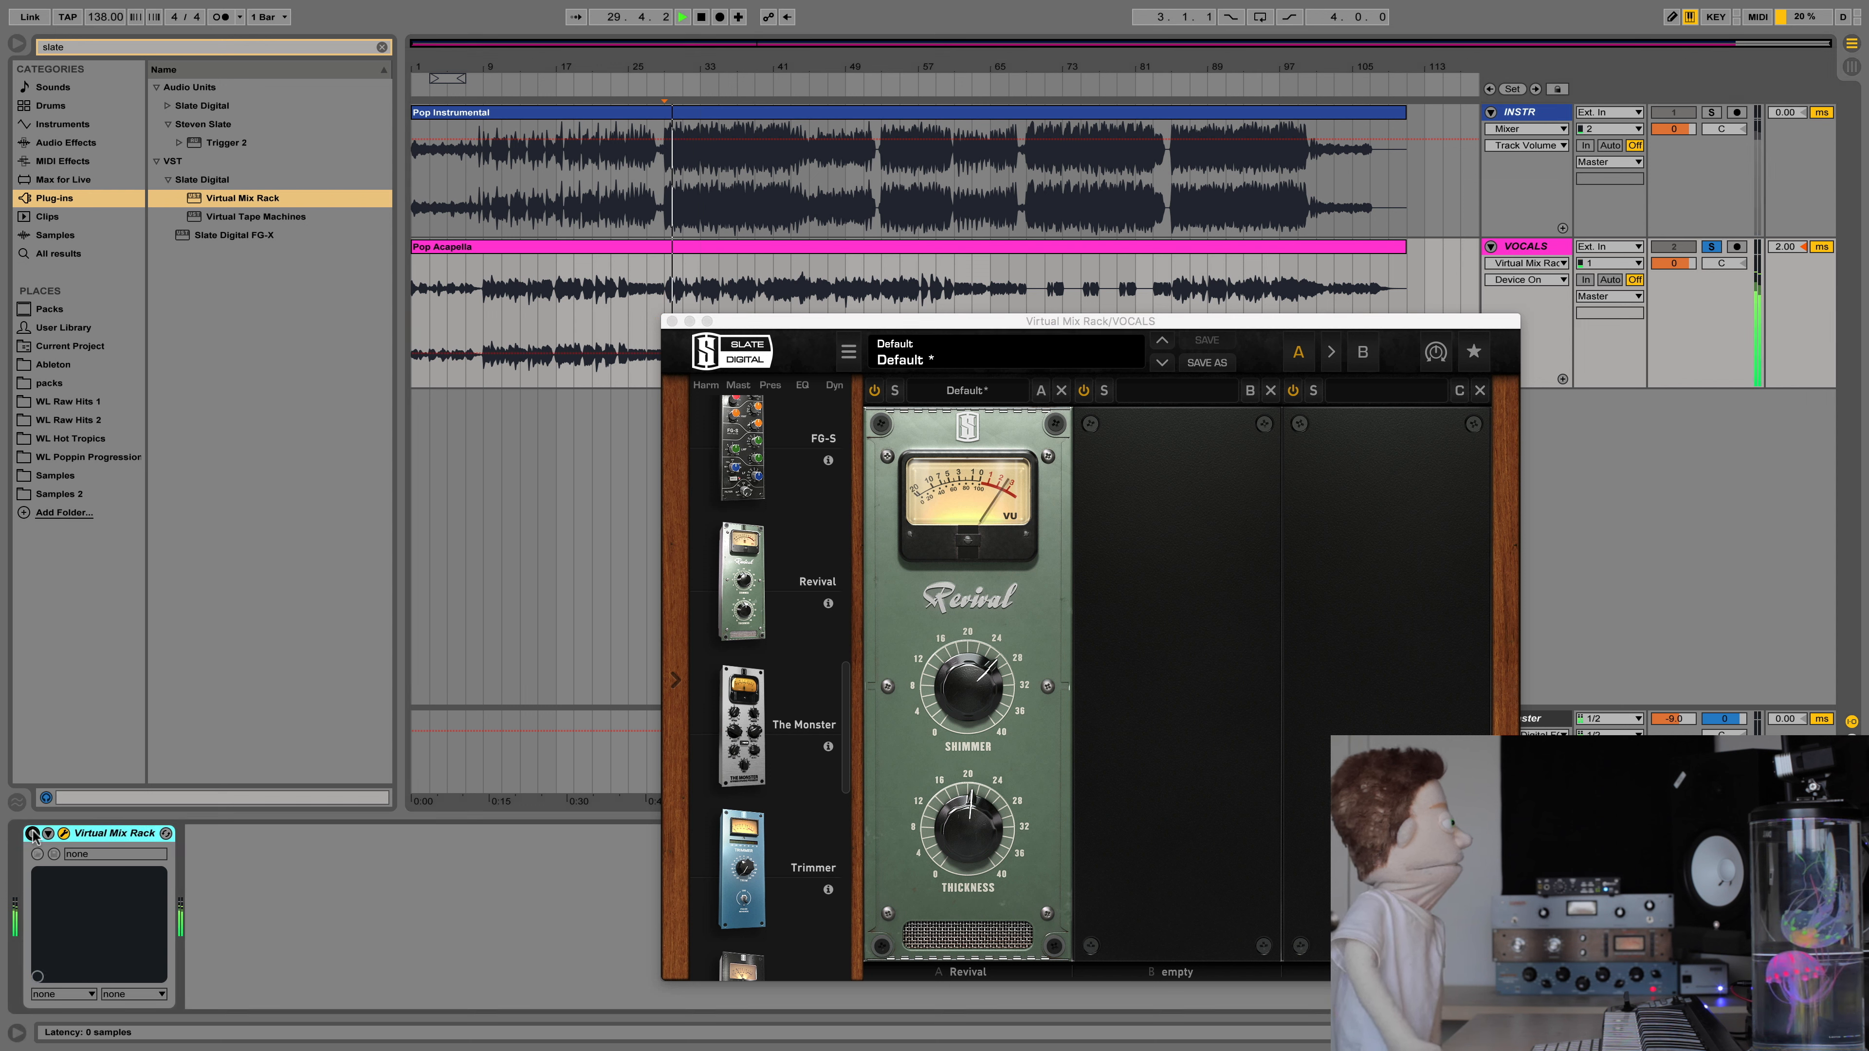
drag(992, 724, 1008, 692)
key(space)
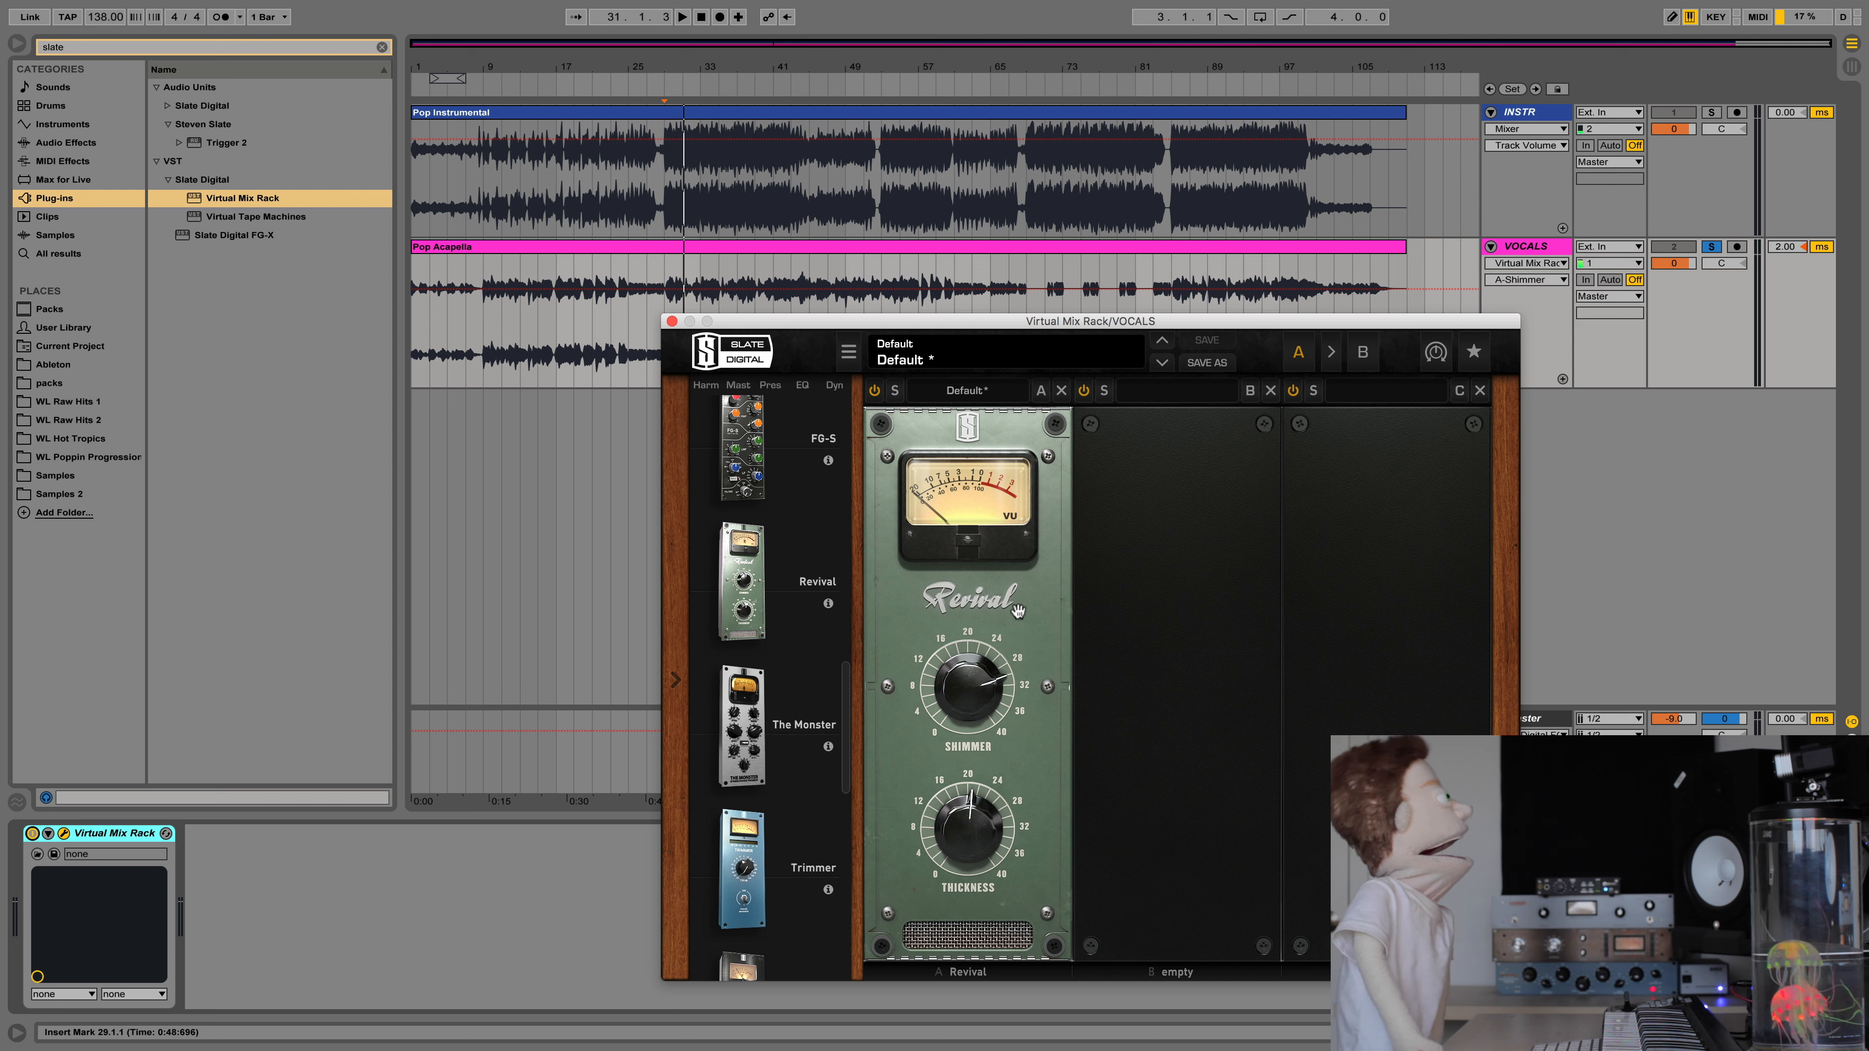
- Delete the Virtual Mix Rack from the VOCALS track
click(151, 835)
key(Delete)
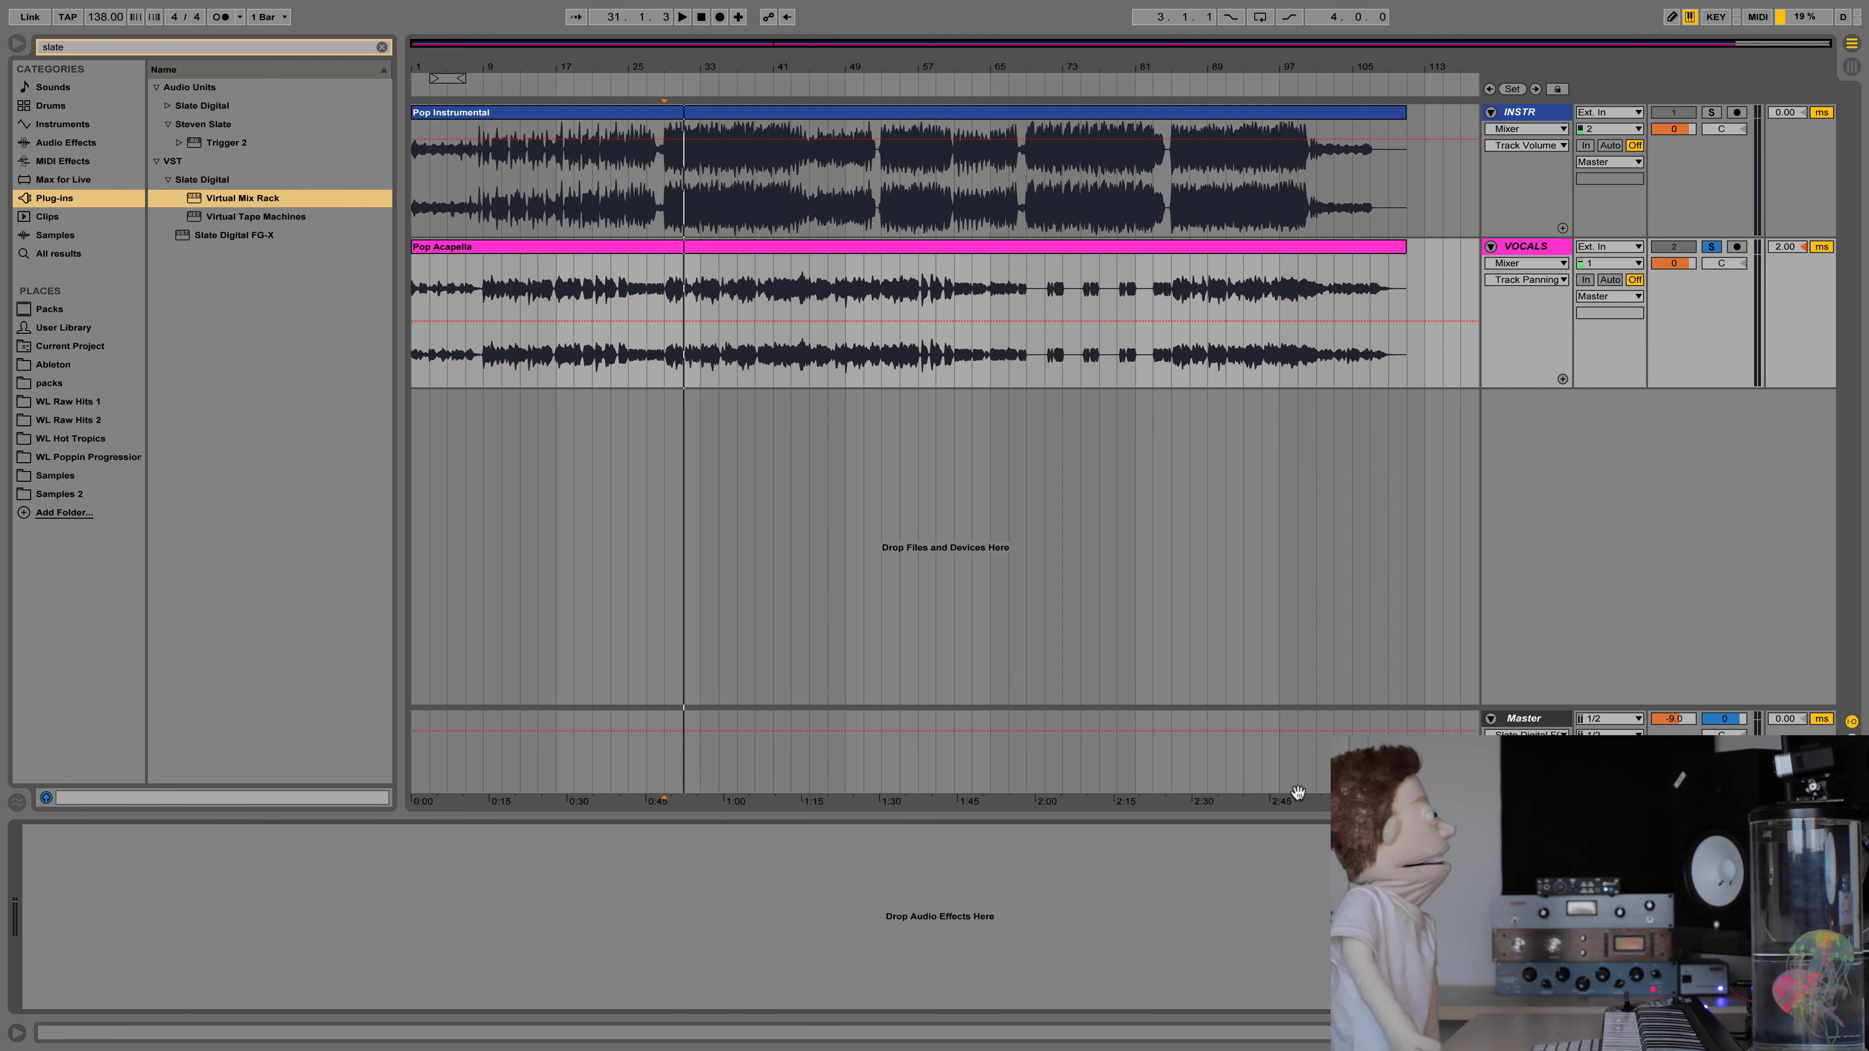
- Search the plug-ins for "bx" and insert UAD bx_digital V3 on the Master between DIAMOND and the Slate Digital plug-in
click(1297, 790)
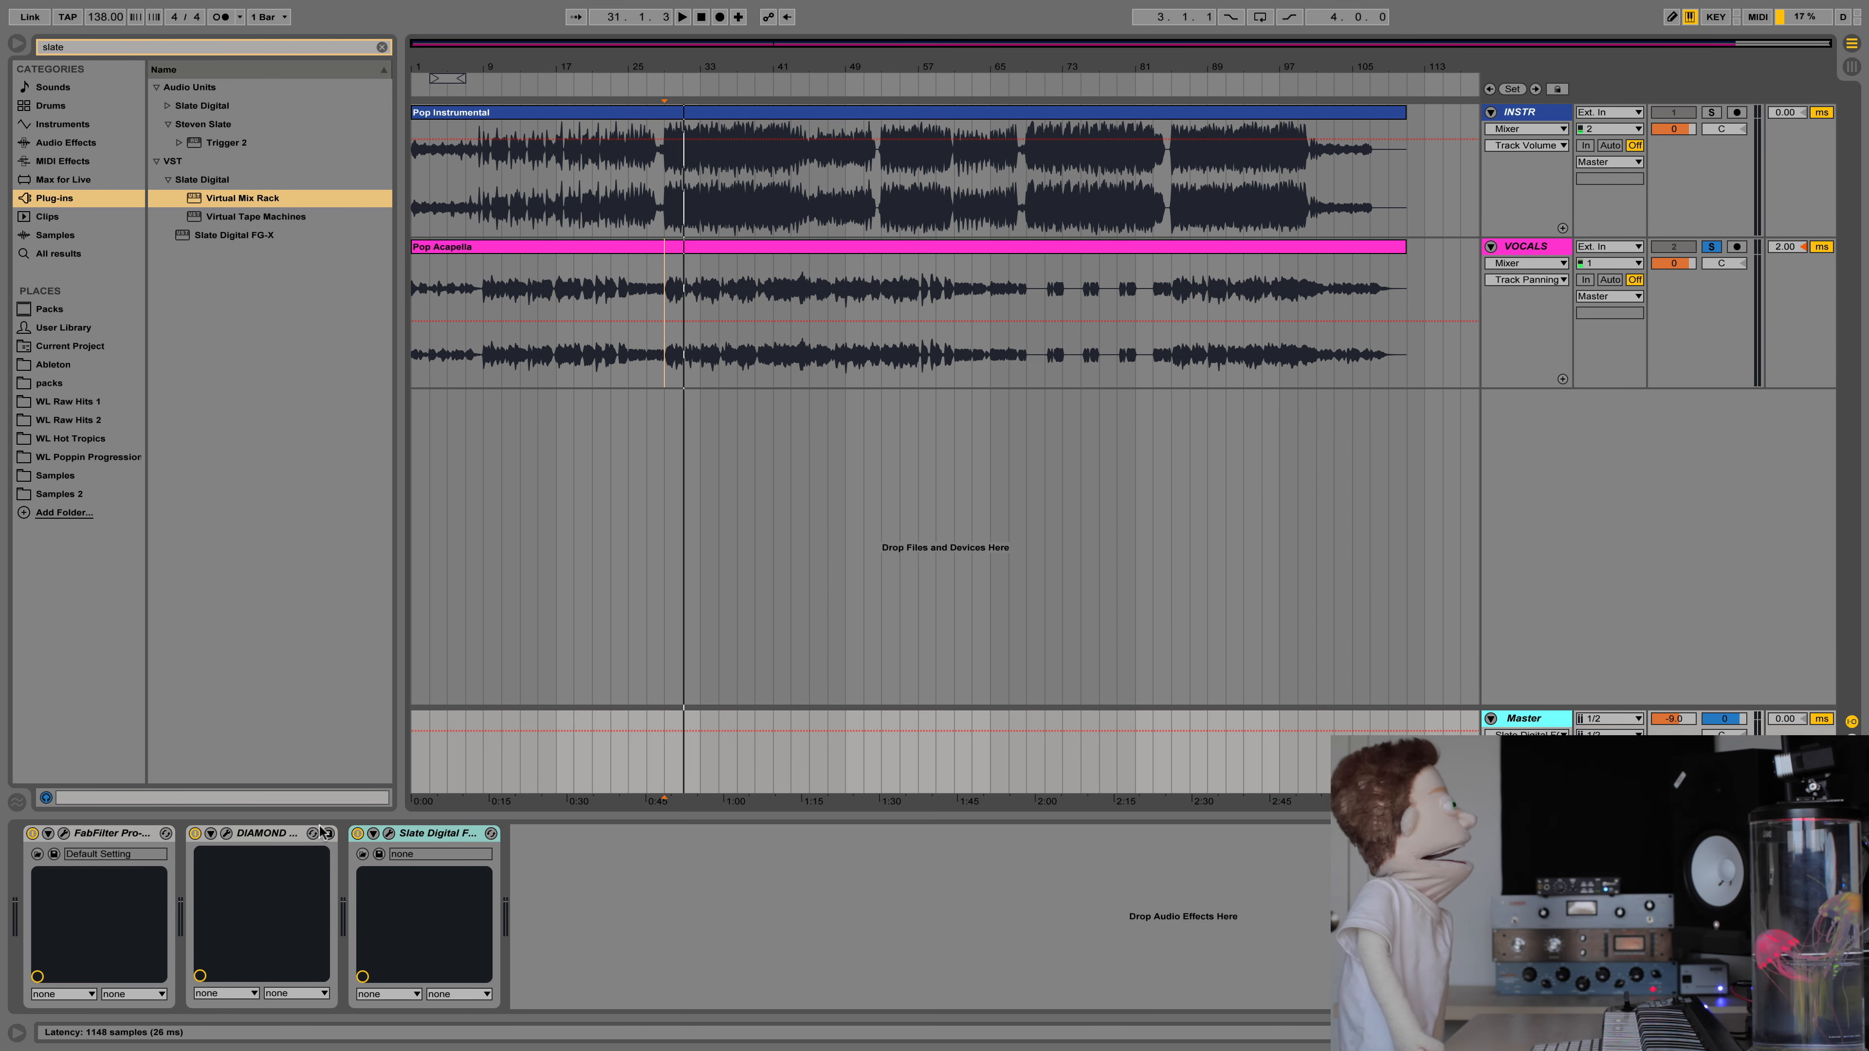
click(283, 833)
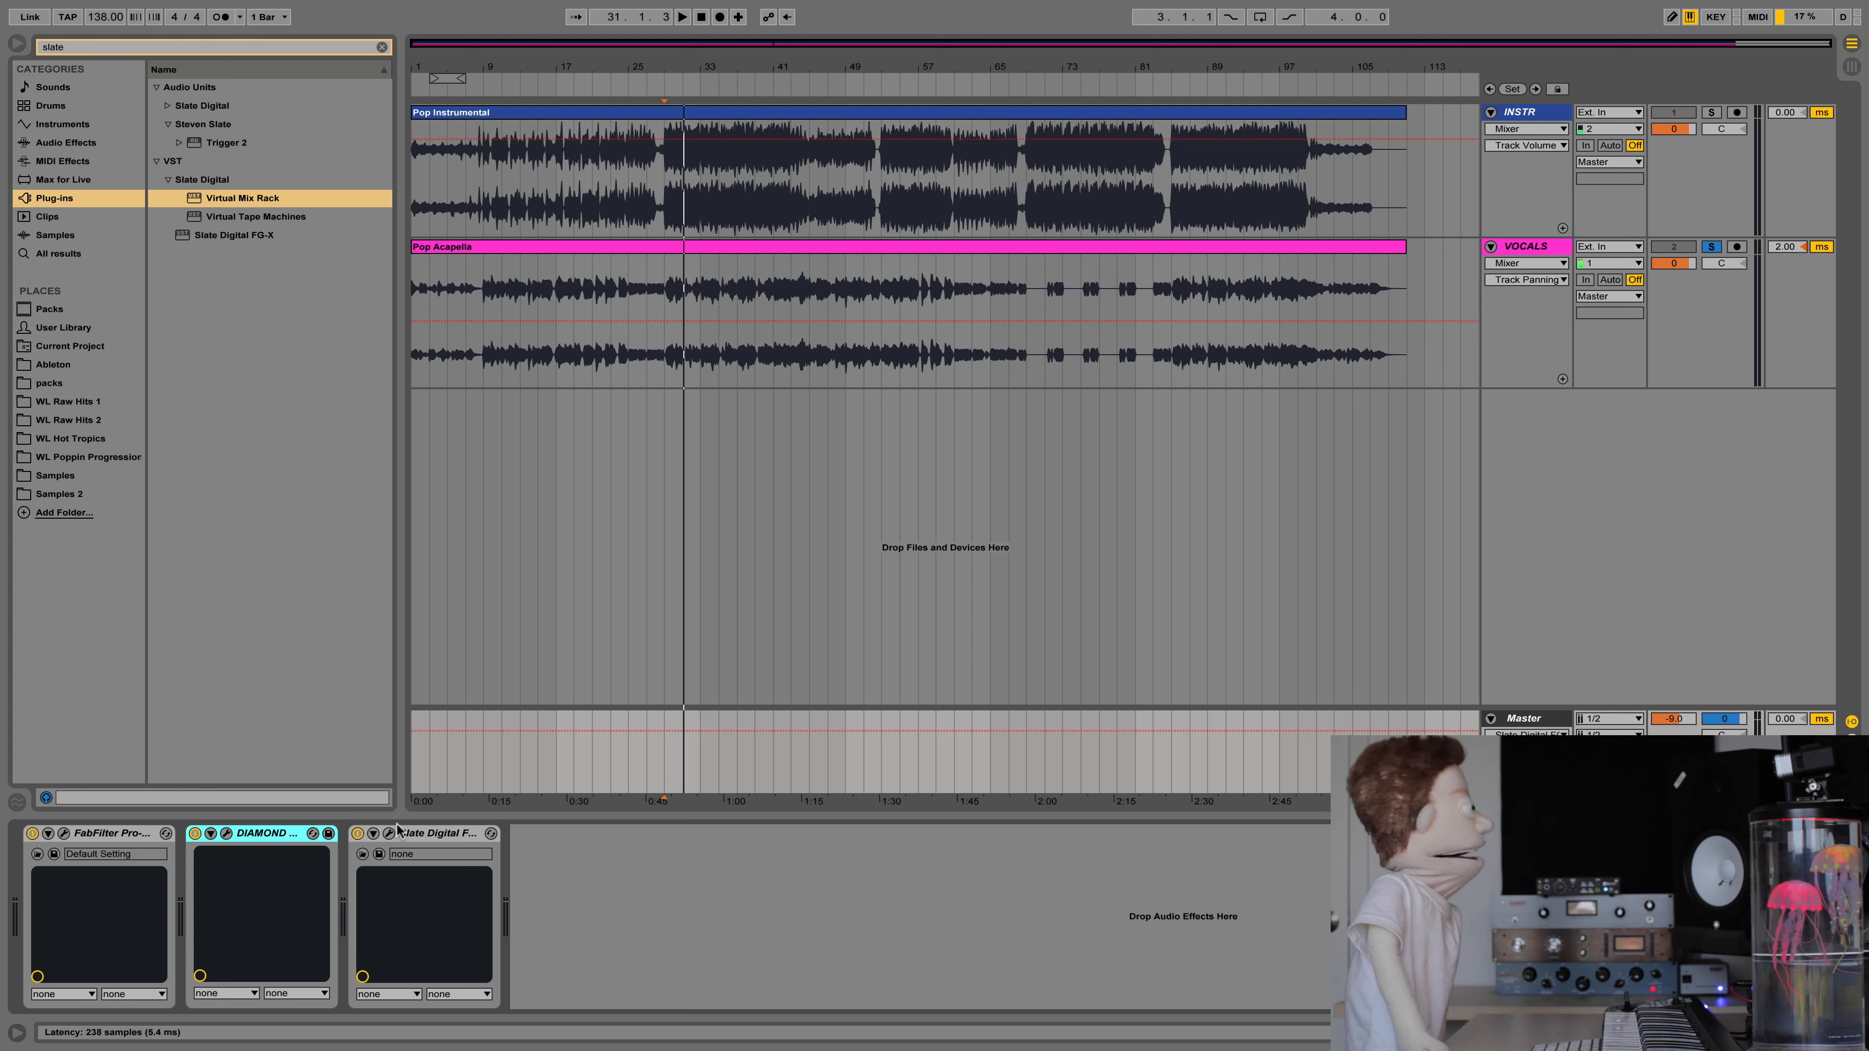
click(156, 836)
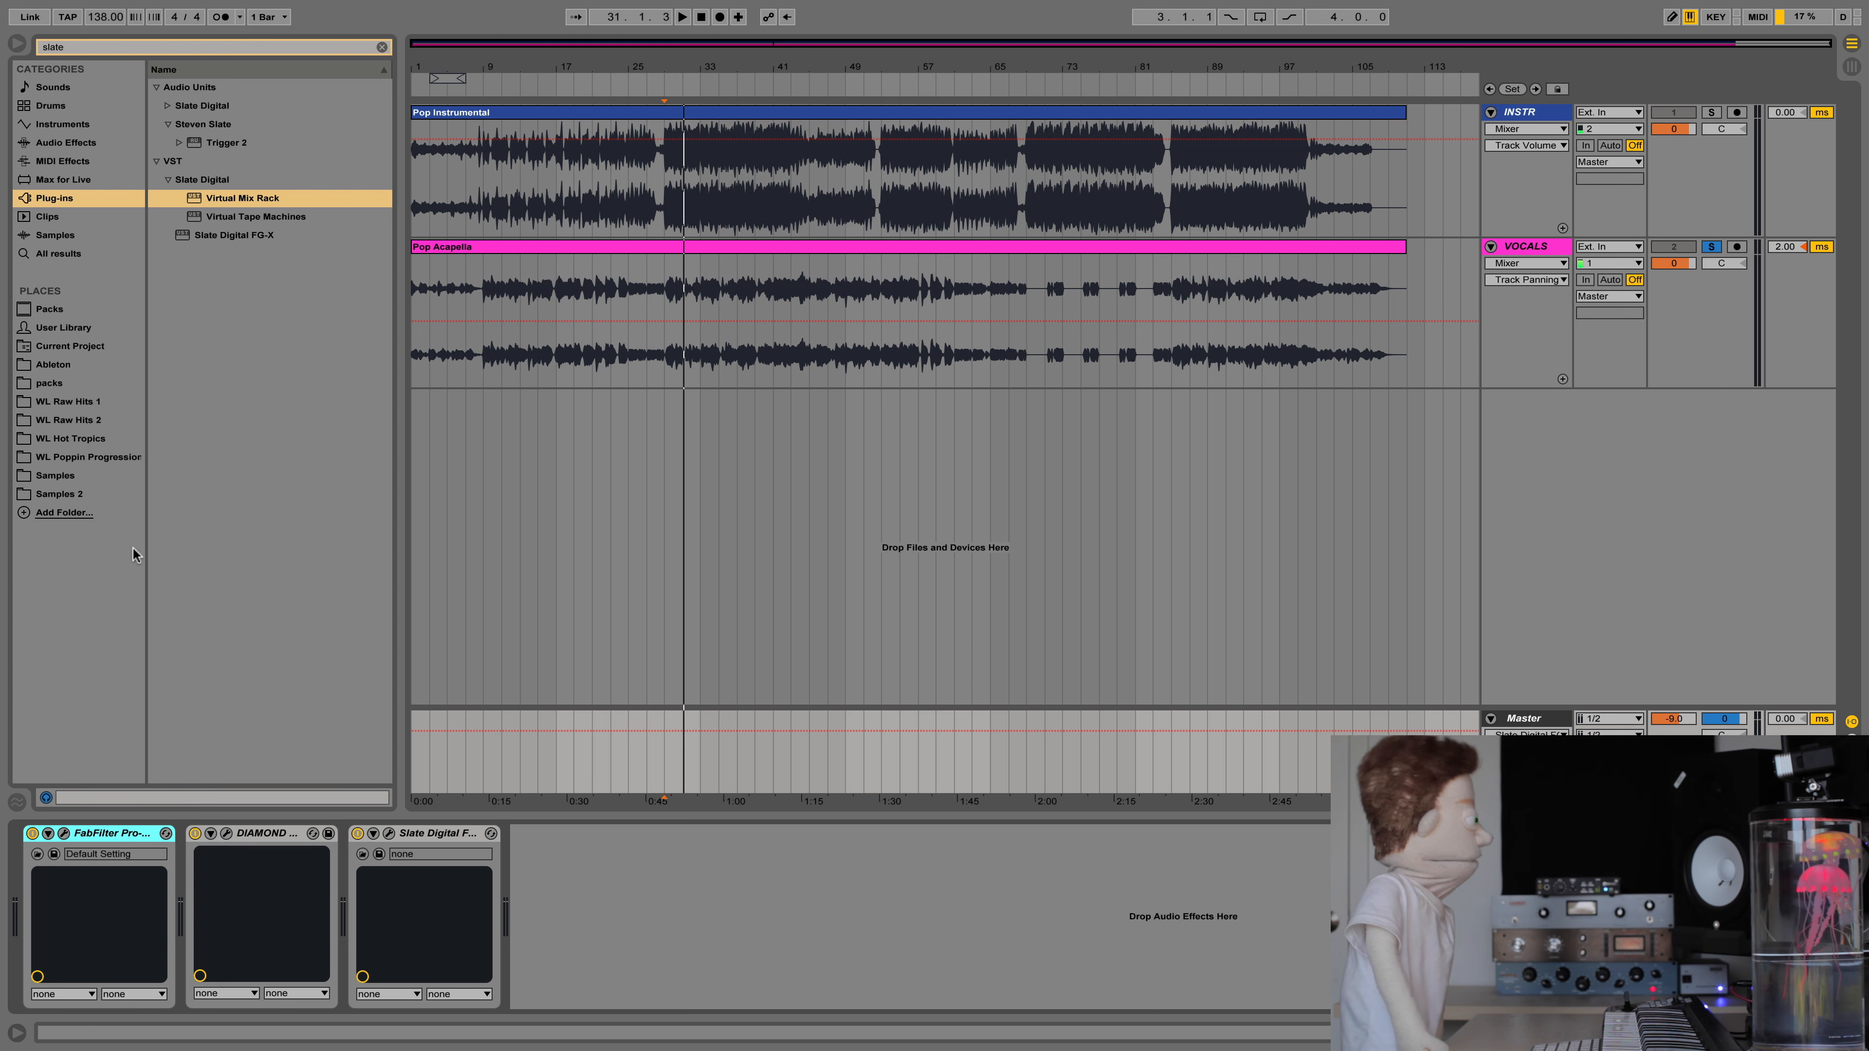
click(99, 47)
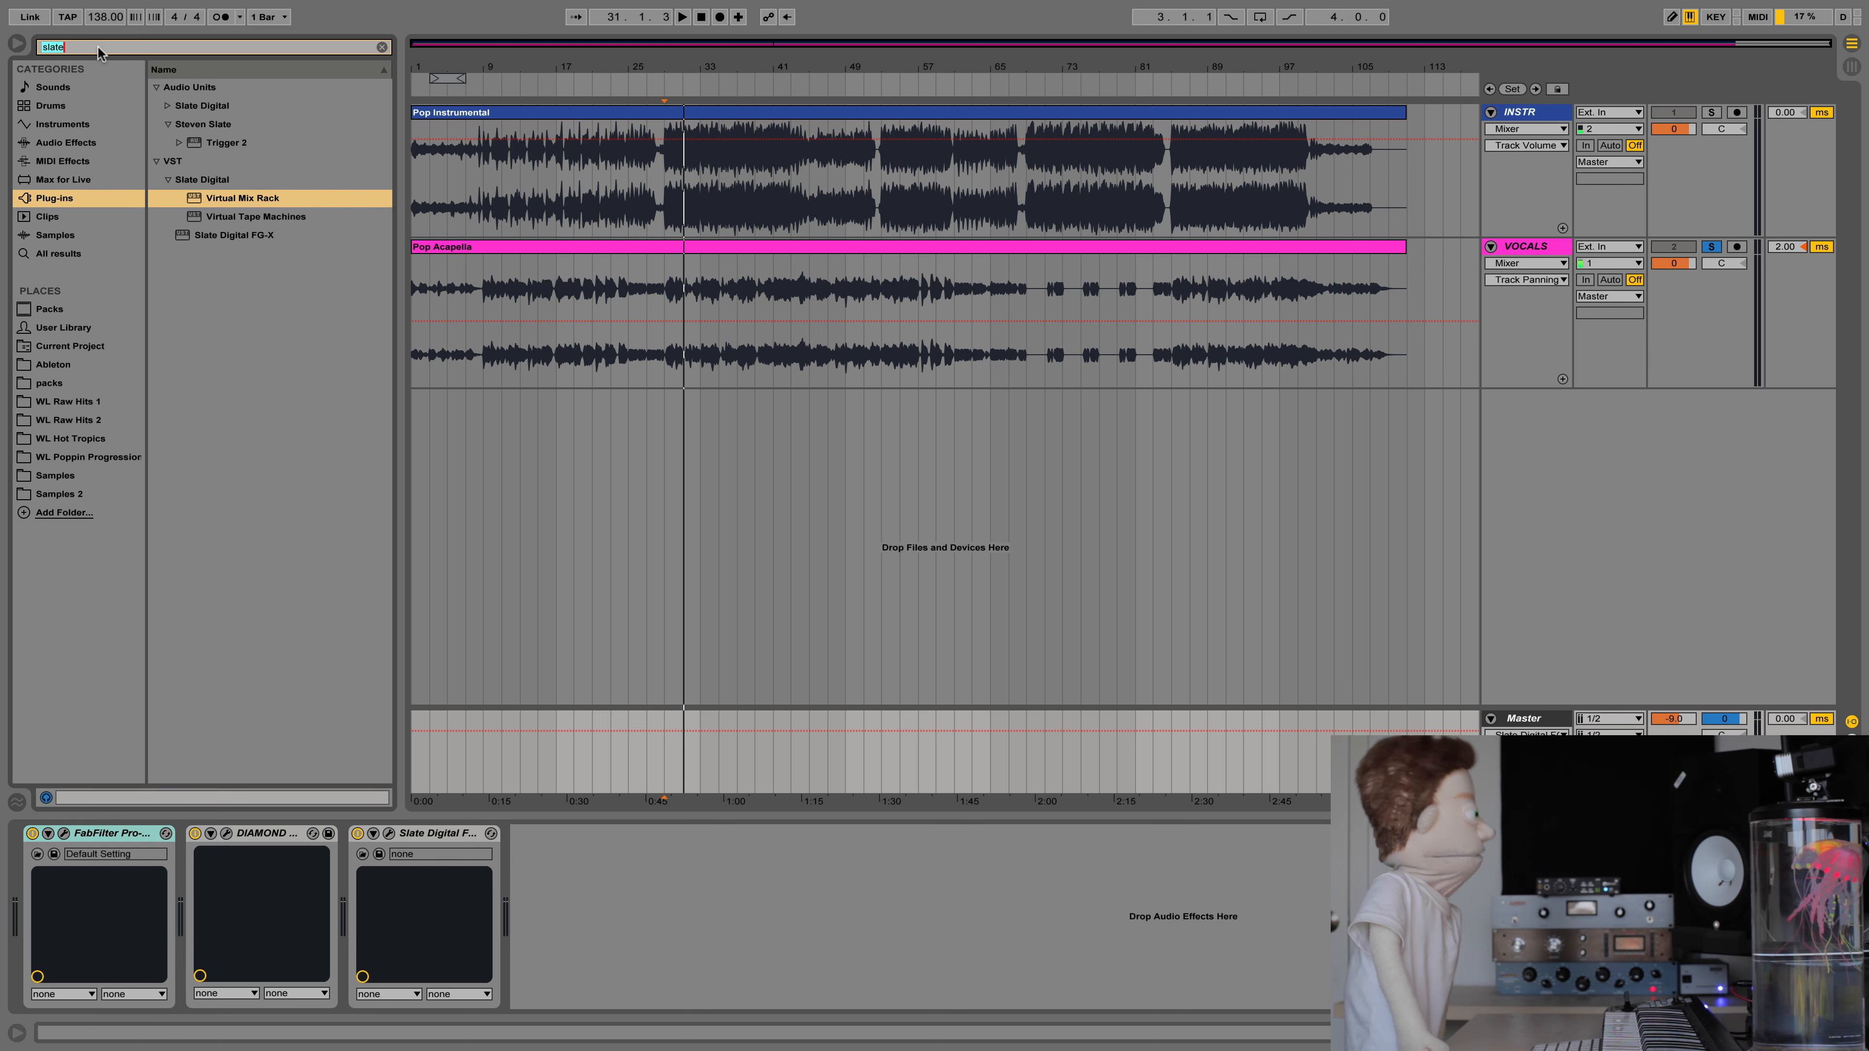
text(bx)
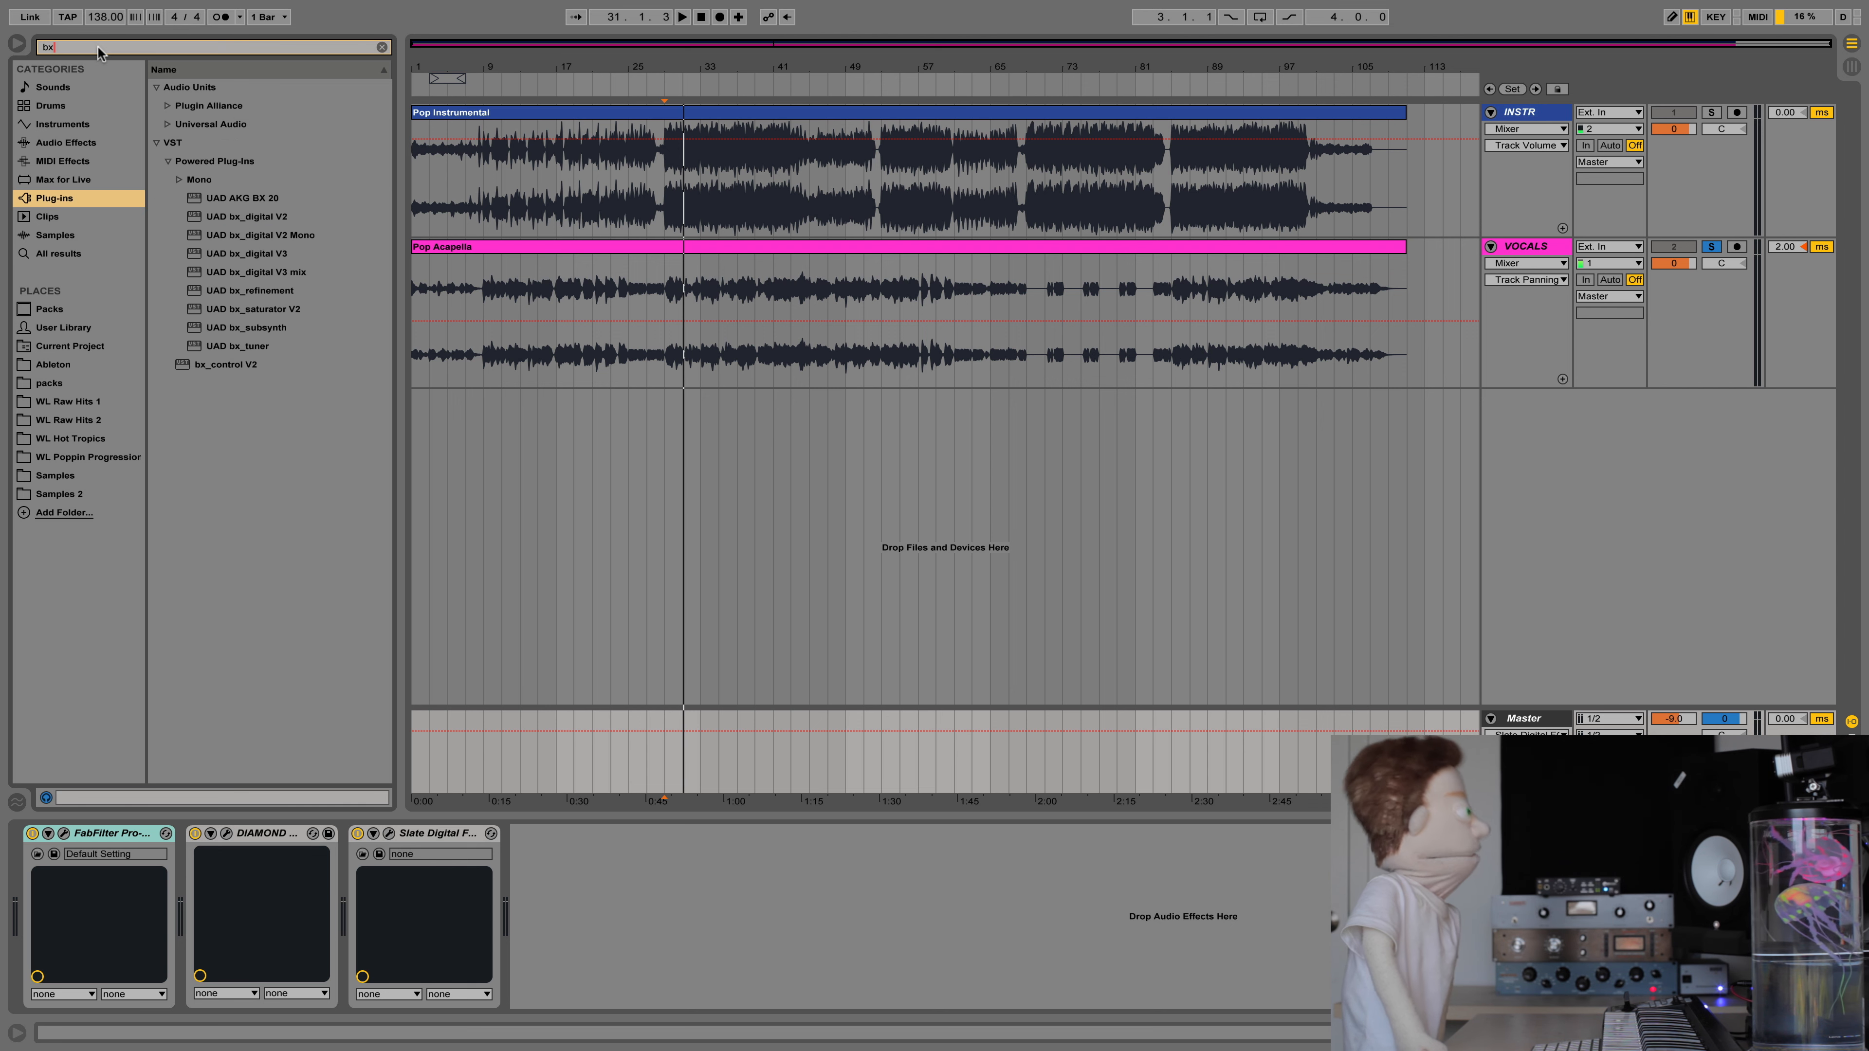
click(249, 254)
drag(249, 256, 346, 972)
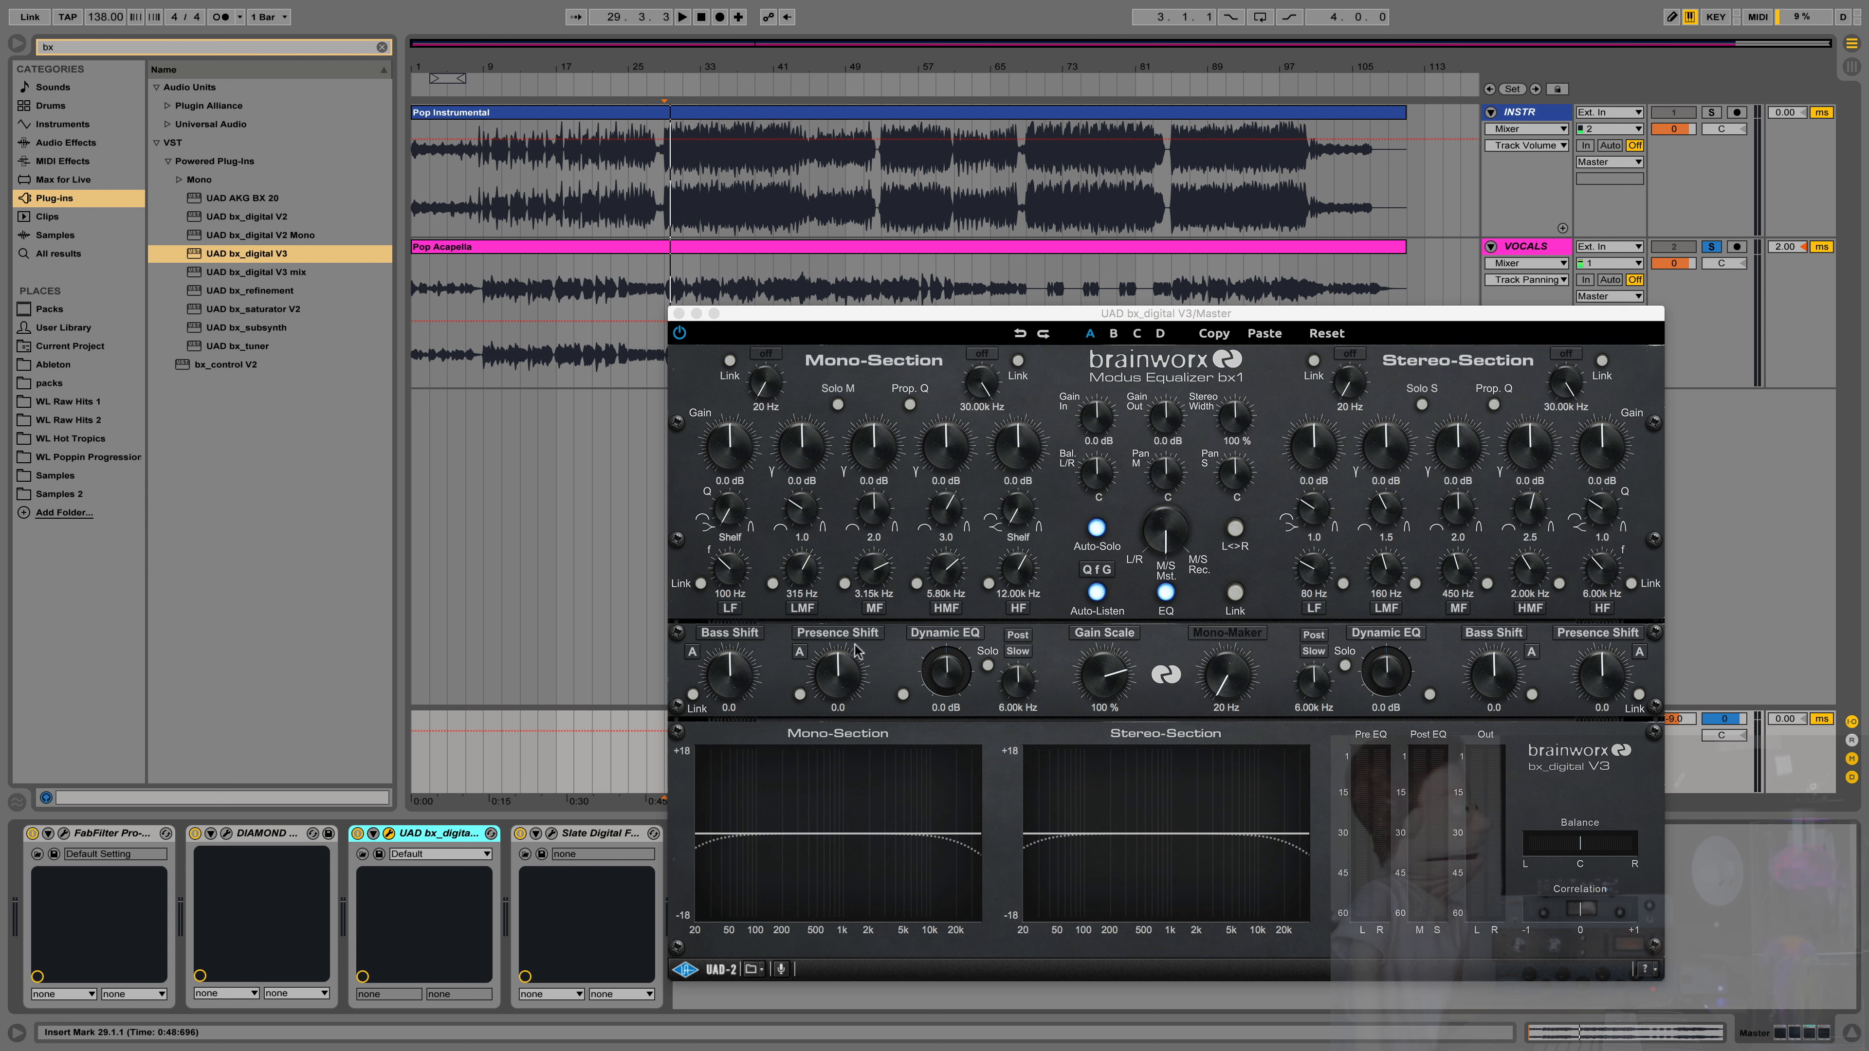
- Unsolo VOCALS and set the bx_digital V3 Mono-Section's Bass Shift to -0.8 and Presence Shift to +1.4 while auditioning the mix
key(space)
key(space)
click(1711, 246)
key(space)
drag(739, 676, 846, 658)
key(space)
key(space)
key(space)
key(space)
key(space)
- Enable the bx_digital V3's Mono-Maker at 400 Hz and fine-tune it to 399 Hz during playback
click(1227, 633)
click(1230, 708)
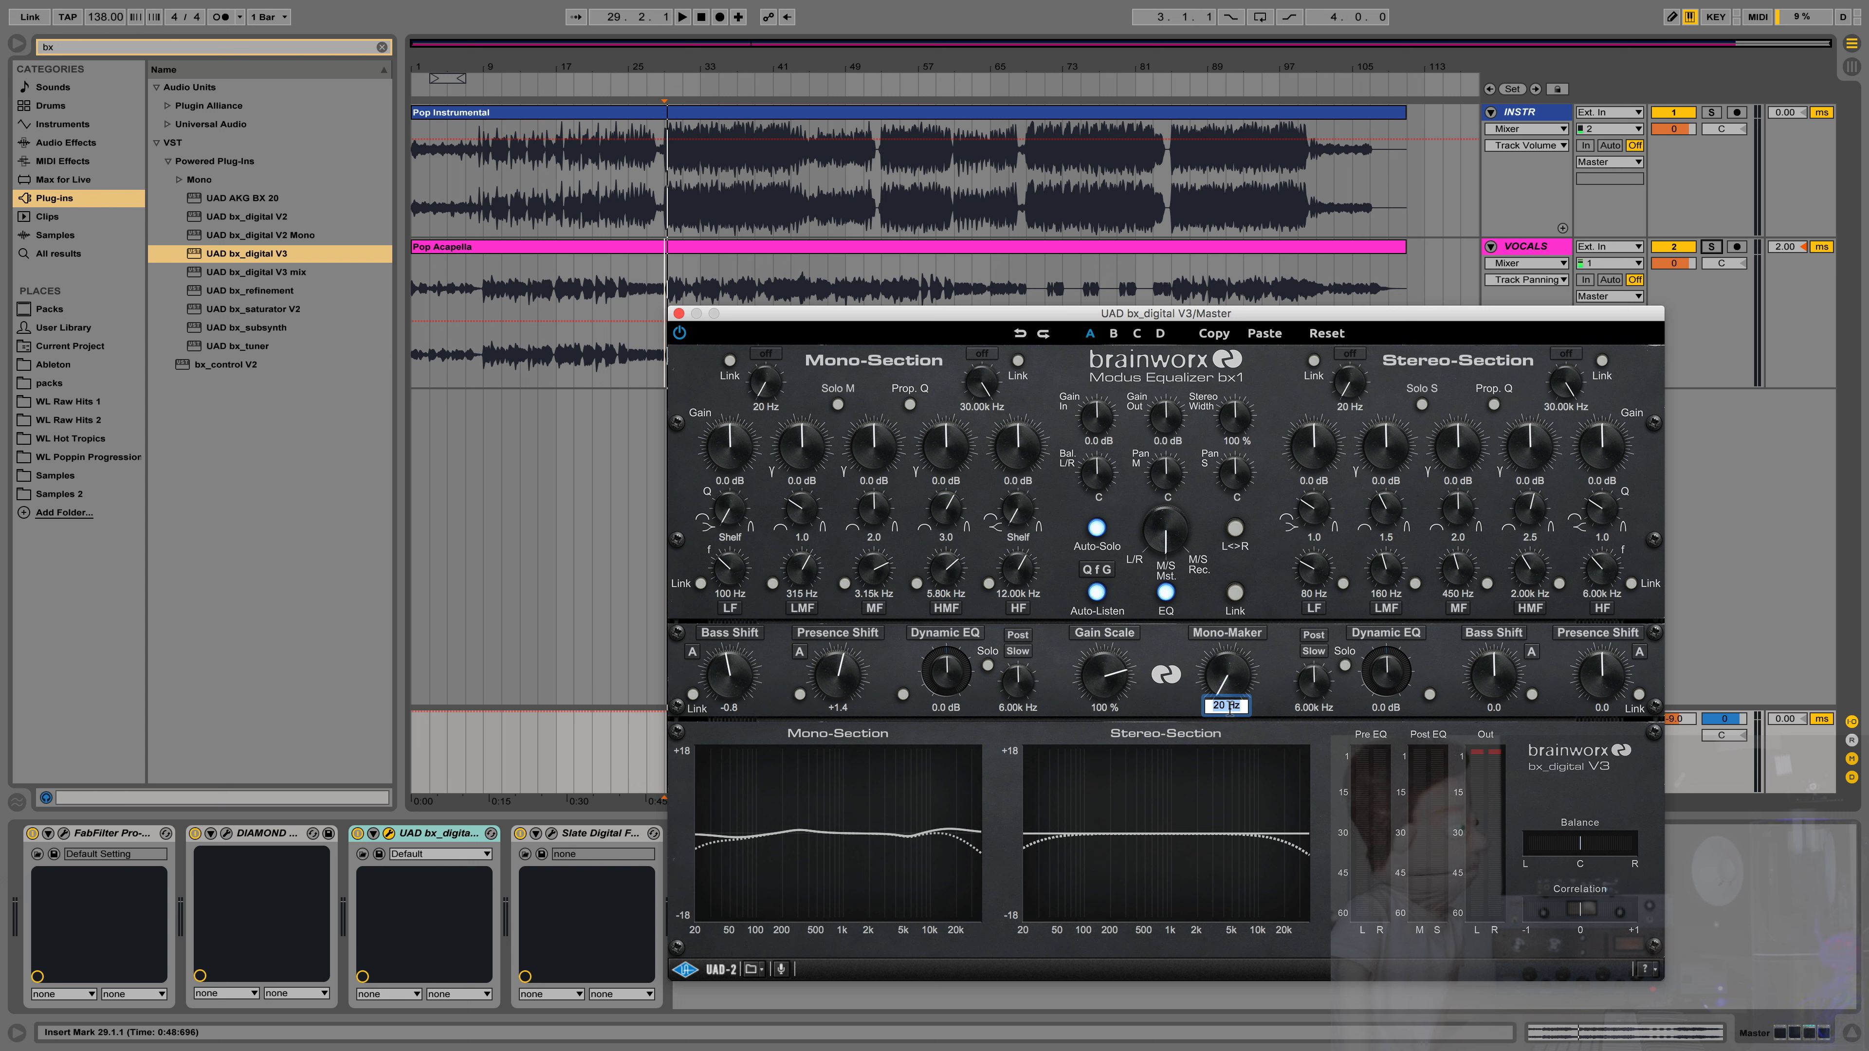
text(400)
key(Return)
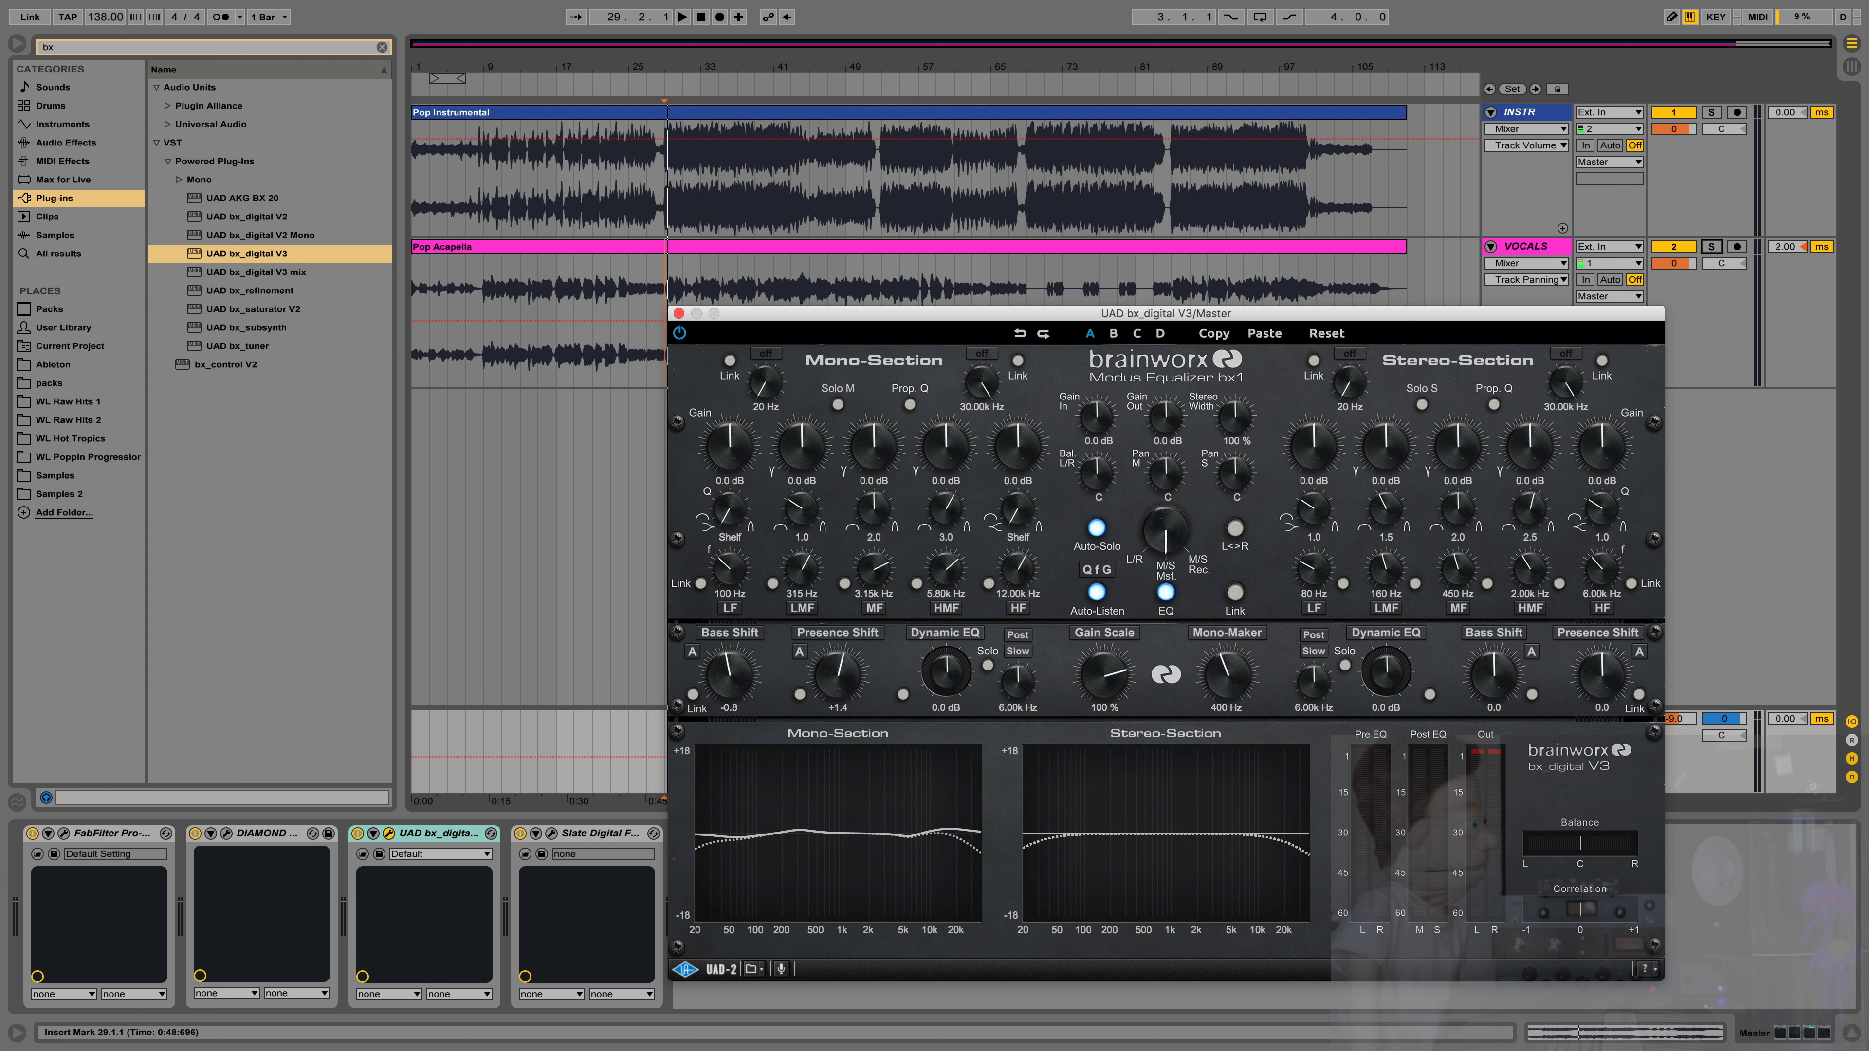
key(space)
mouse_move(1217, 656)
mouse_down()
mouse_move(1216, 789)
mouse_move(1226, 677)
mouse_up()
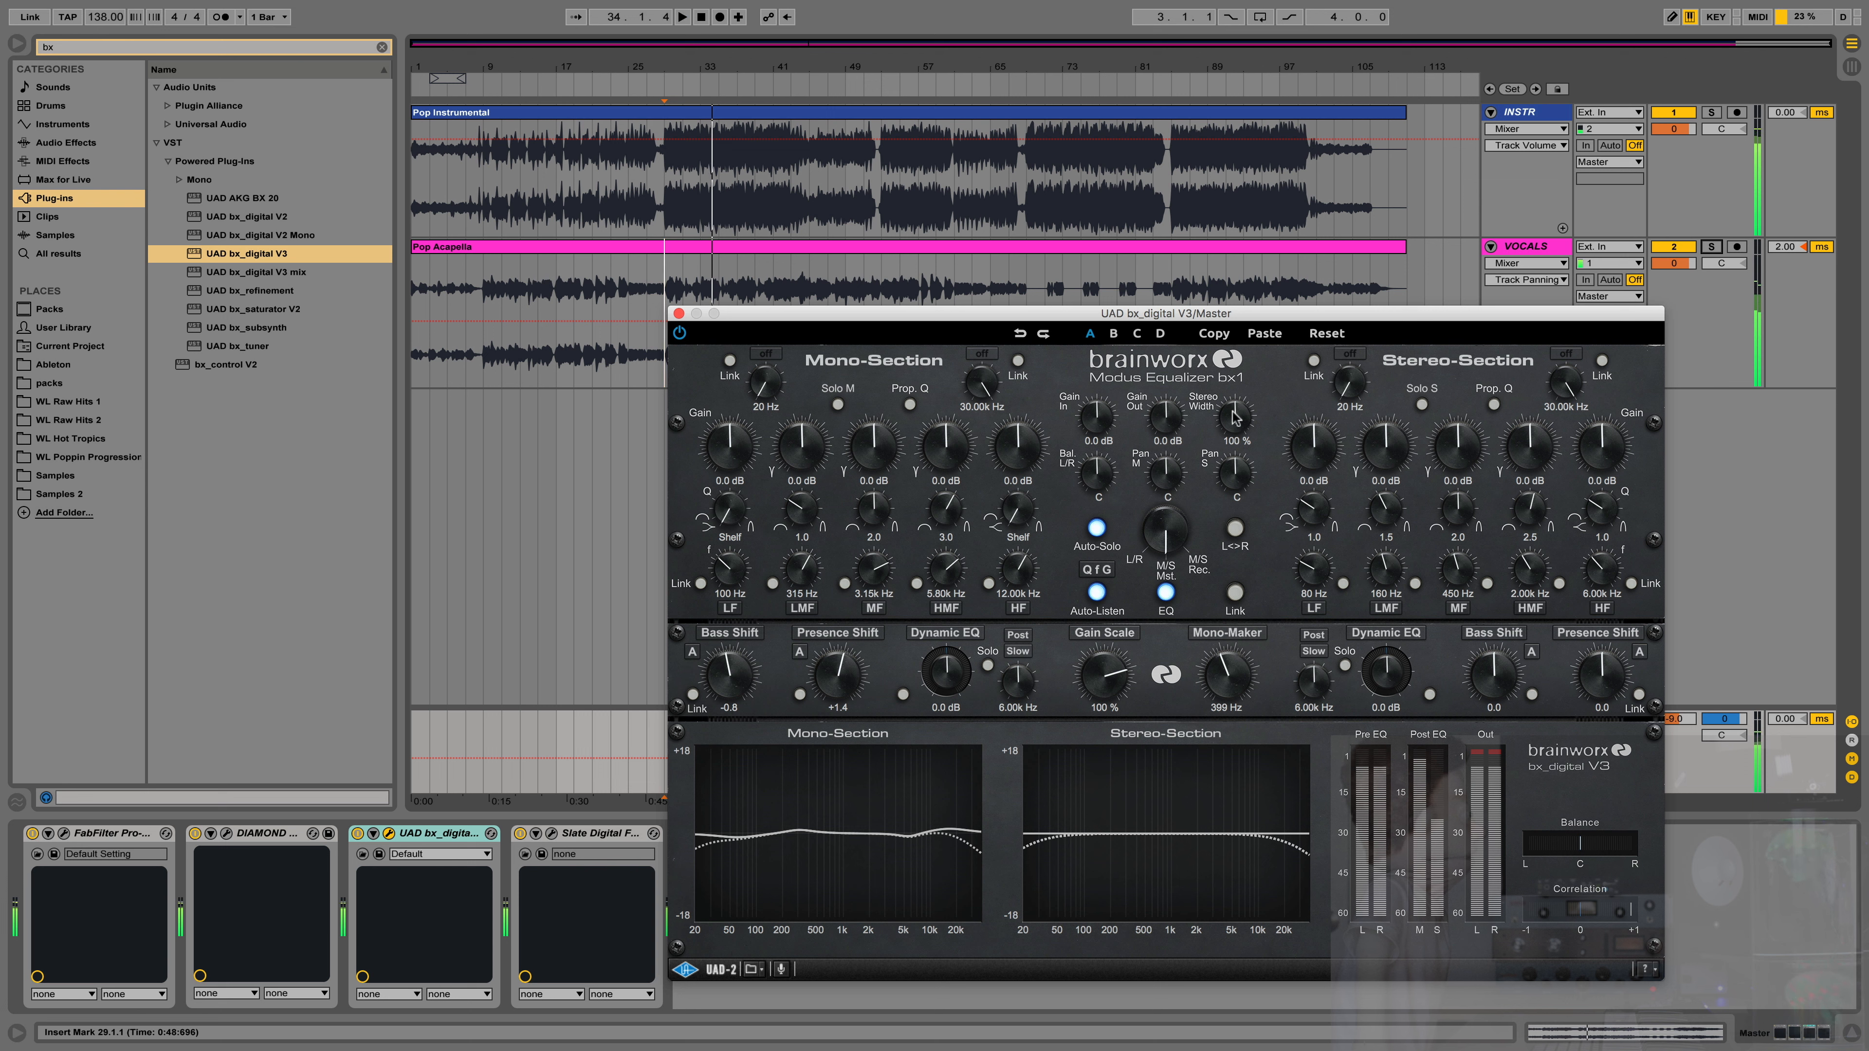
- Widen the bx_digital V3's Stereo Width to 122 %, audition the mix and close the plug-in window
drag(1233, 411, 1239, 418)
key(space)
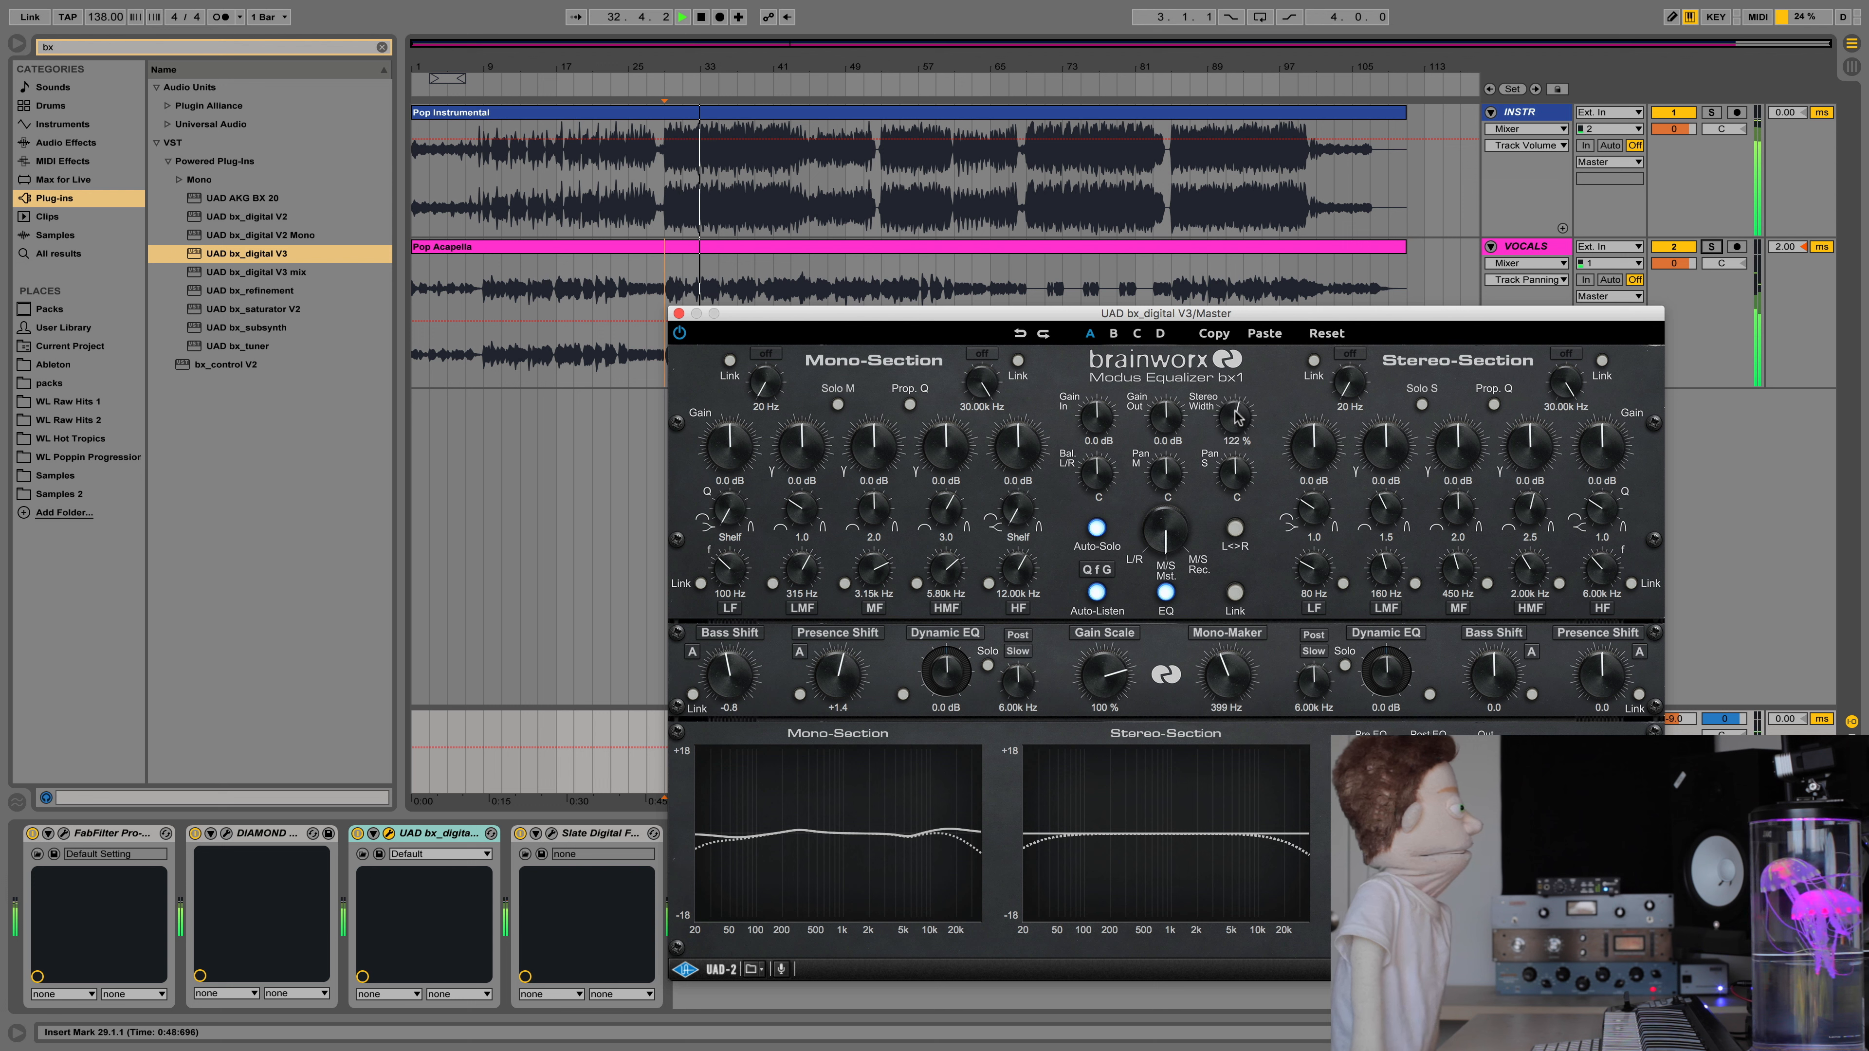
key(space)
click(679, 314)
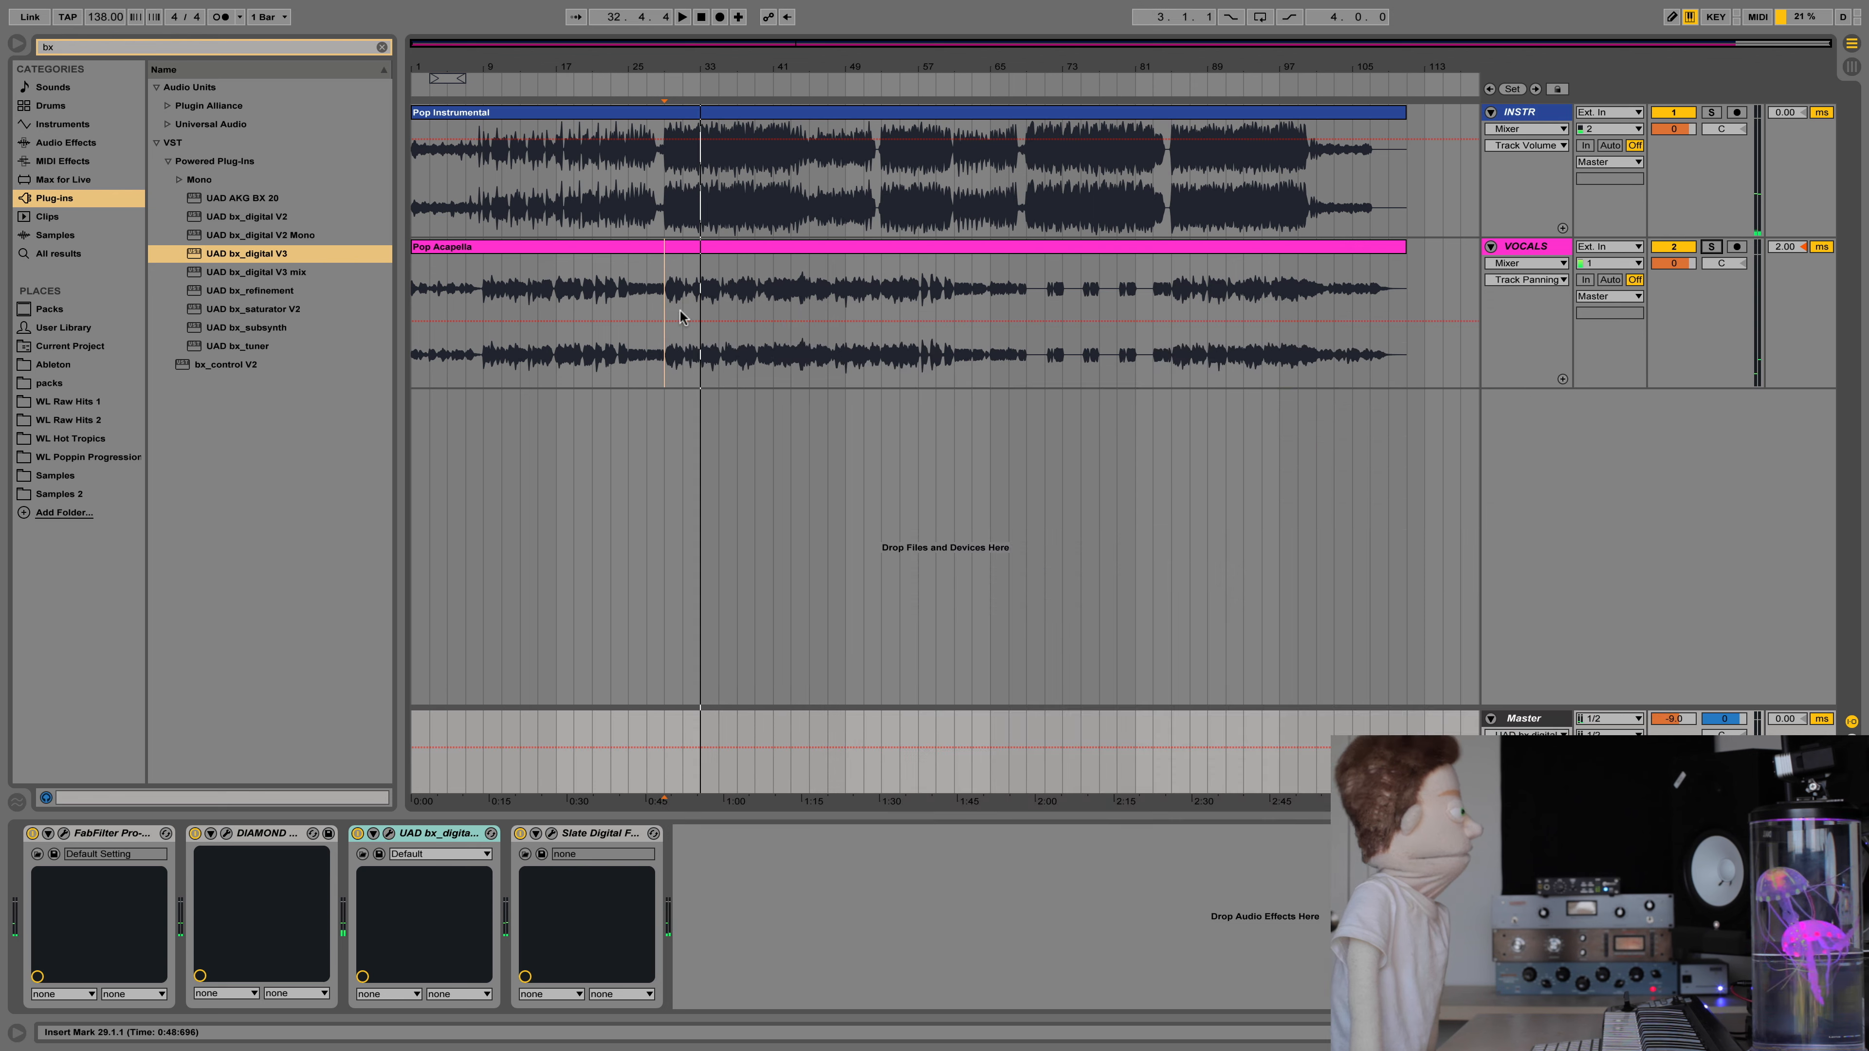